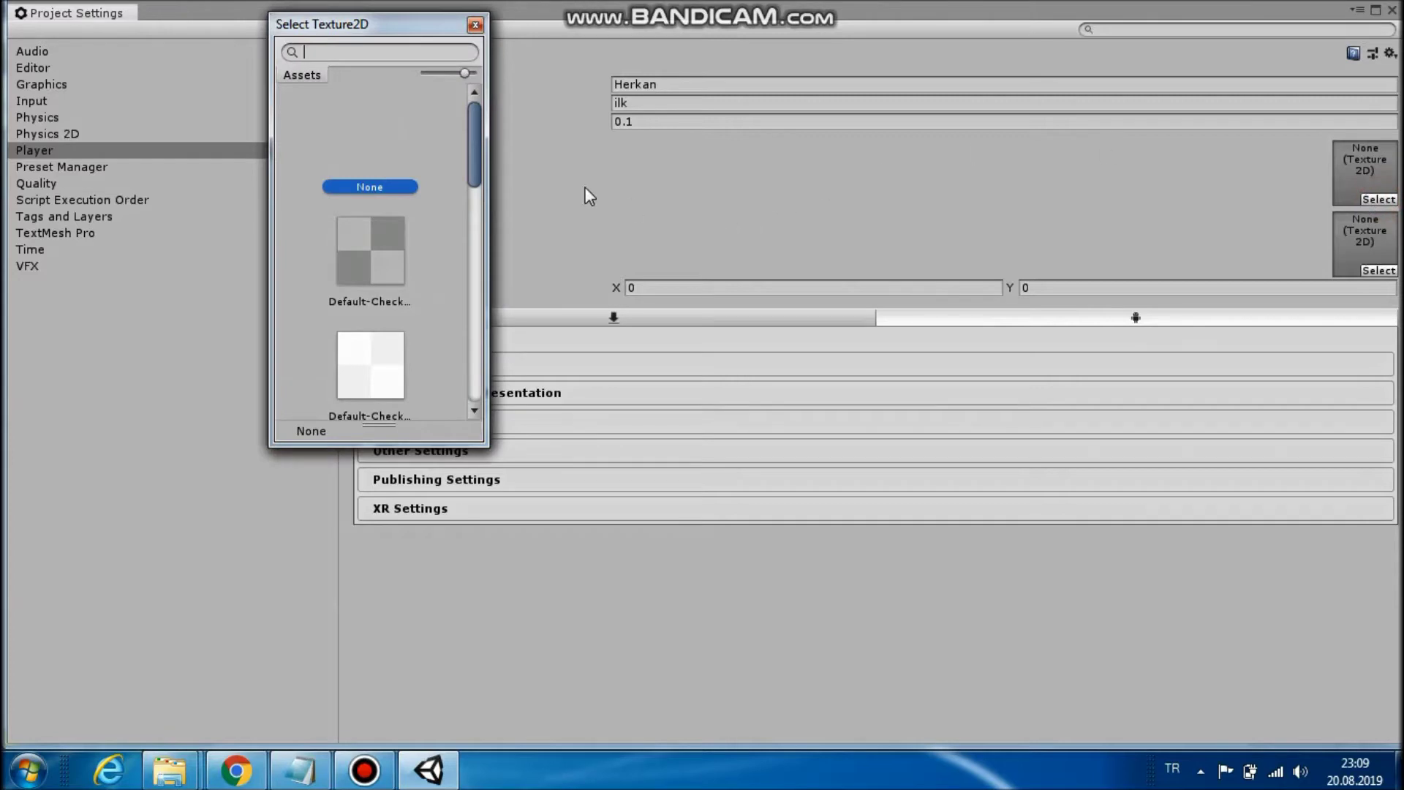
Assign the Default-Particle texture as the player's default icon and close the texture picker
{"action": "mouse_move", "coordinate": [468, 150]}
{"action": "left_mouse_down"}
{"action": "mouse_move", "coordinate": [473, 390]}
{"action": "mouse_move", "coordinate": [466, 126]}
{"action": "mouse_move", "coordinate": [484, 371]}
{"action": "mouse_move", "coordinate": [476, 154]}
{"action": "left_mouse_up"}
{"action": "left_click_drag", "start_coordinate": [479, 142], "coordinate": [407, 210]}
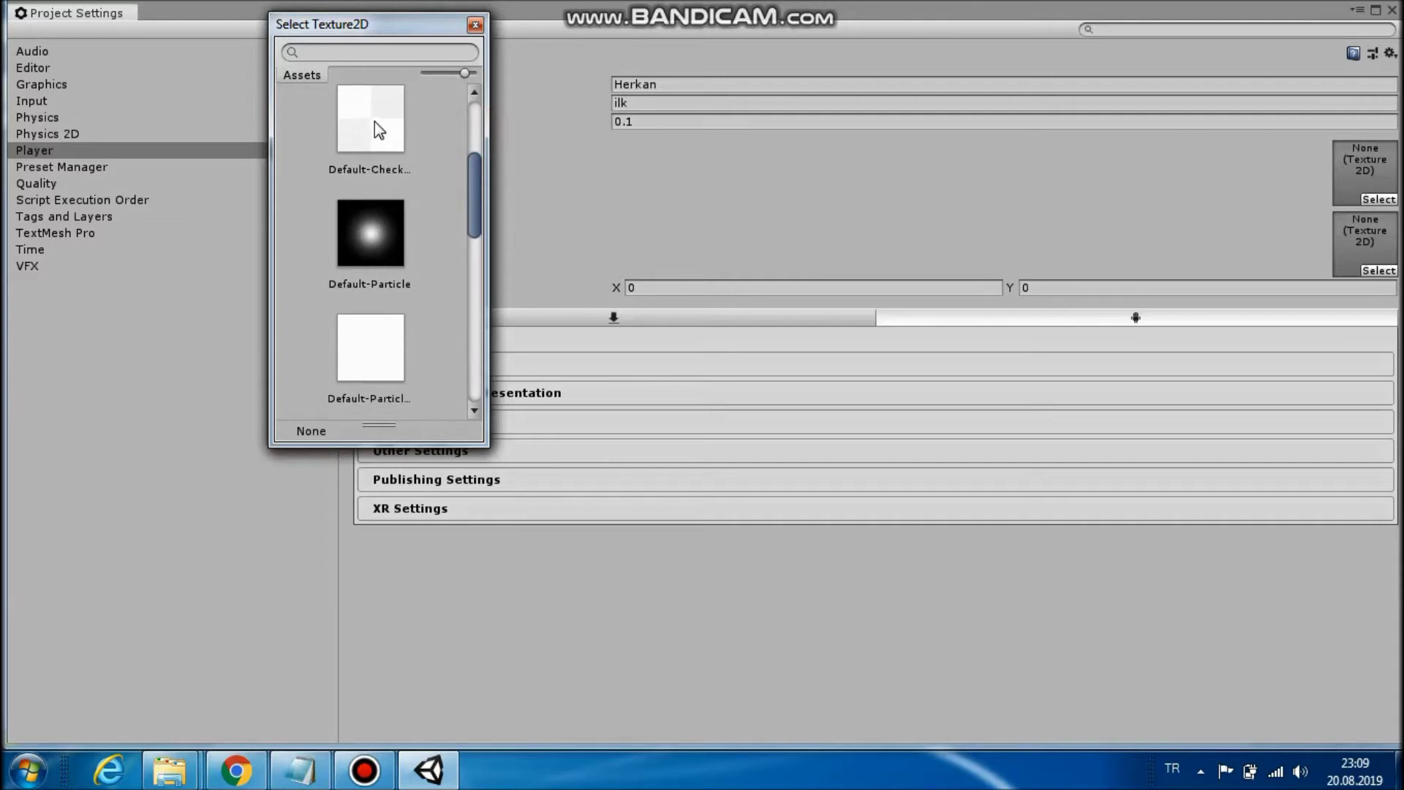
{"action": "left_click", "coordinate": [376, 226]}
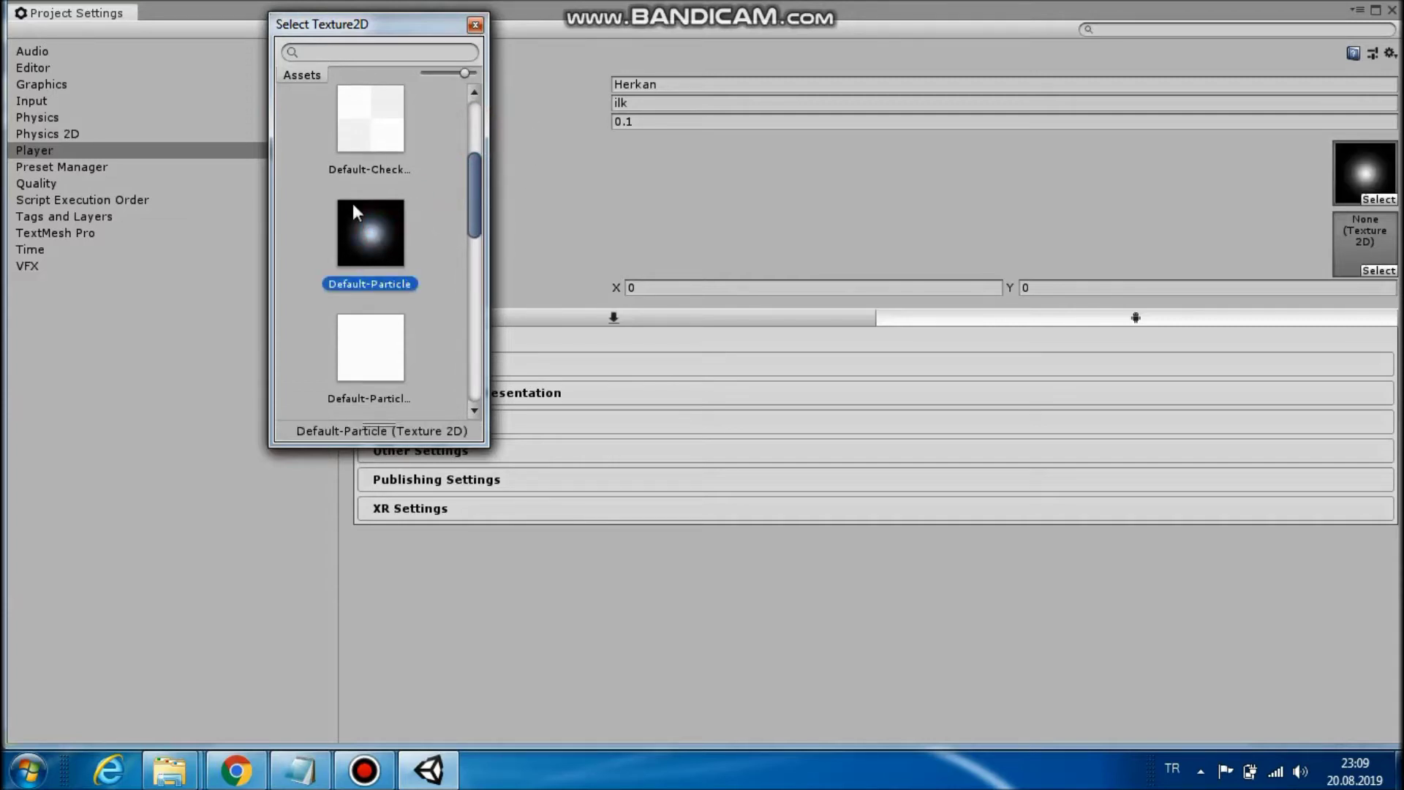
{"action": "left_click", "coordinate": [475, 24]}
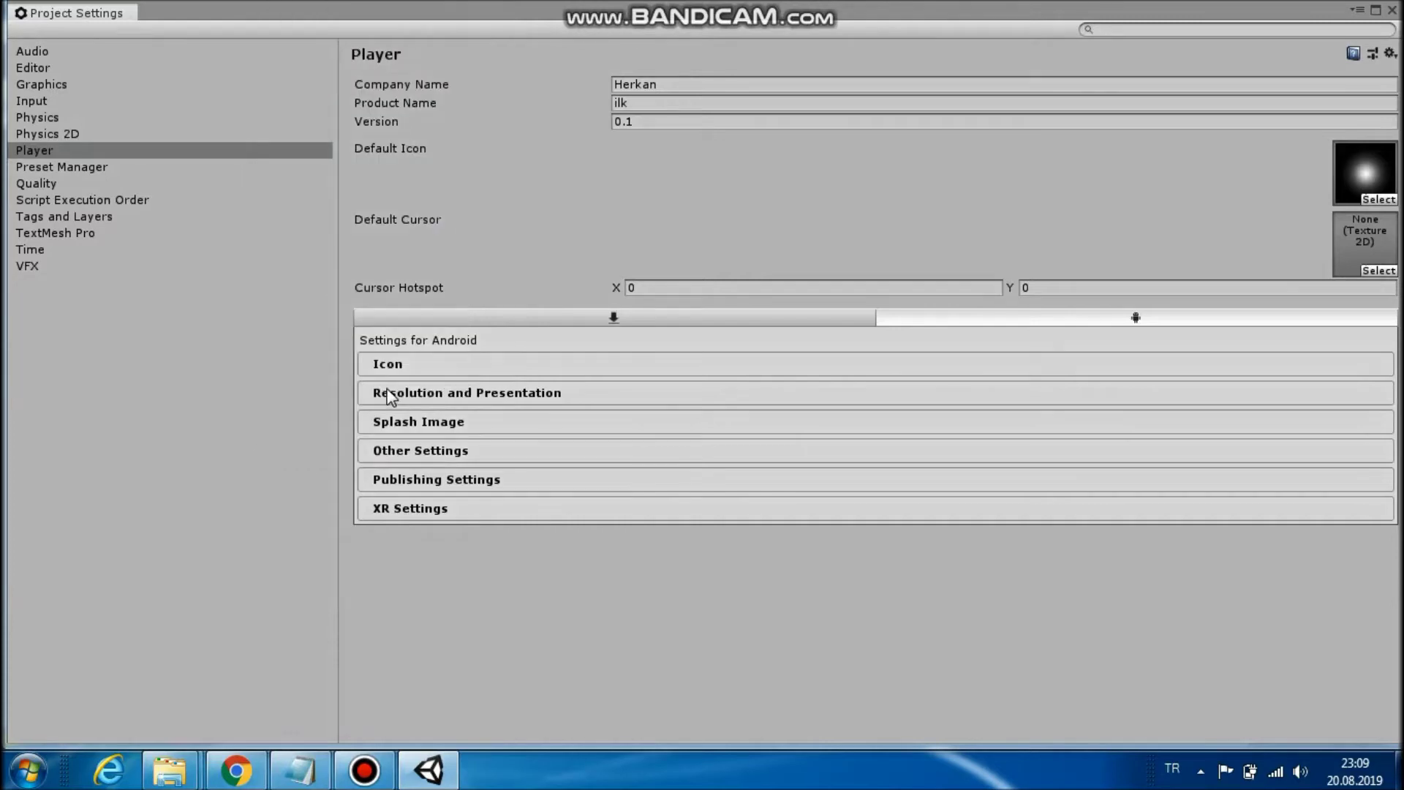
Set the Android package name in the Other Settings identification section to com.Herkan.ilk
{"action": "left_click", "coordinate": [404, 450]}
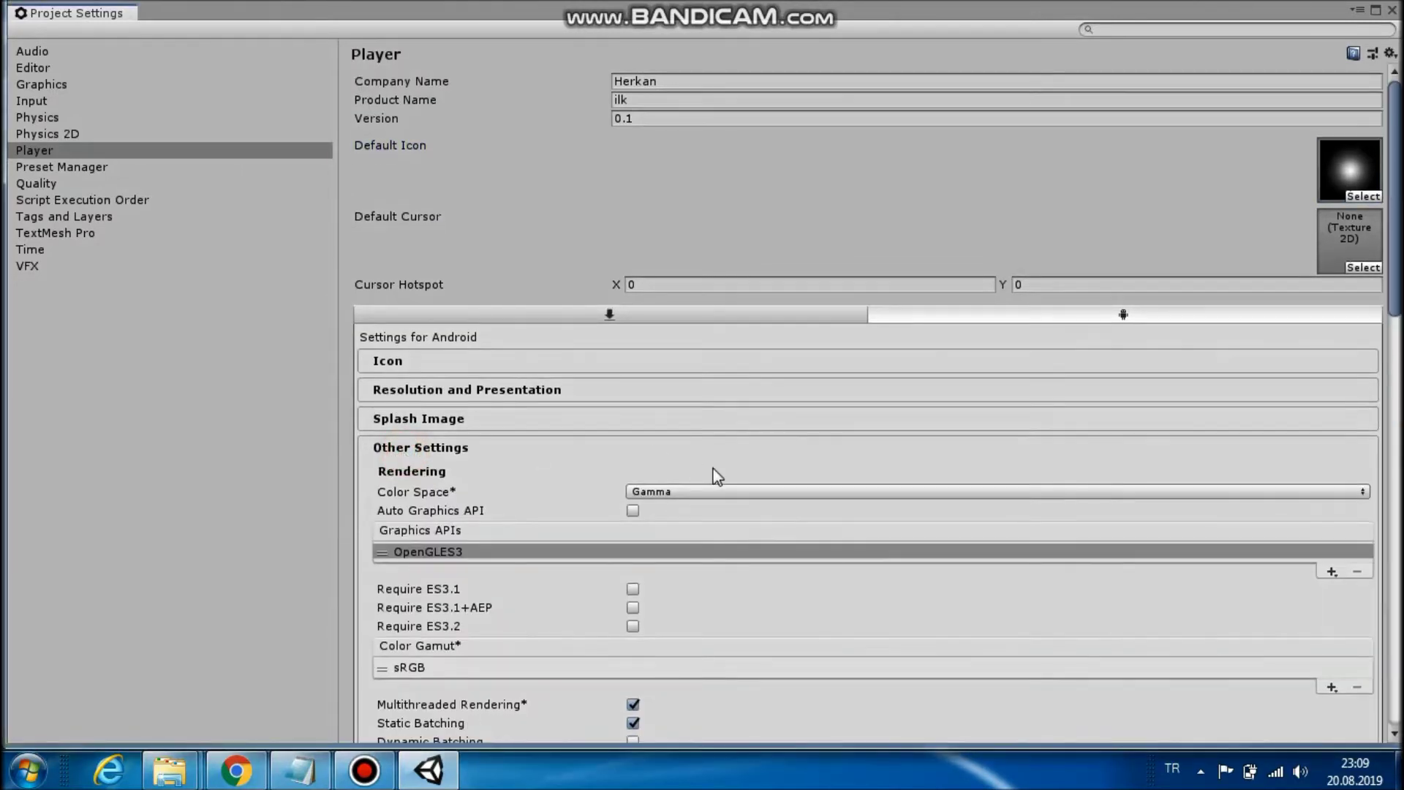
{"action": "scroll", "coordinate": [715, 475], "scroll_direction": "down", "scroll_amount": 3}
{"action": "scroll", "coordinate": [714, 469], "scroll_direction": "down", "scroll_amount": 4}
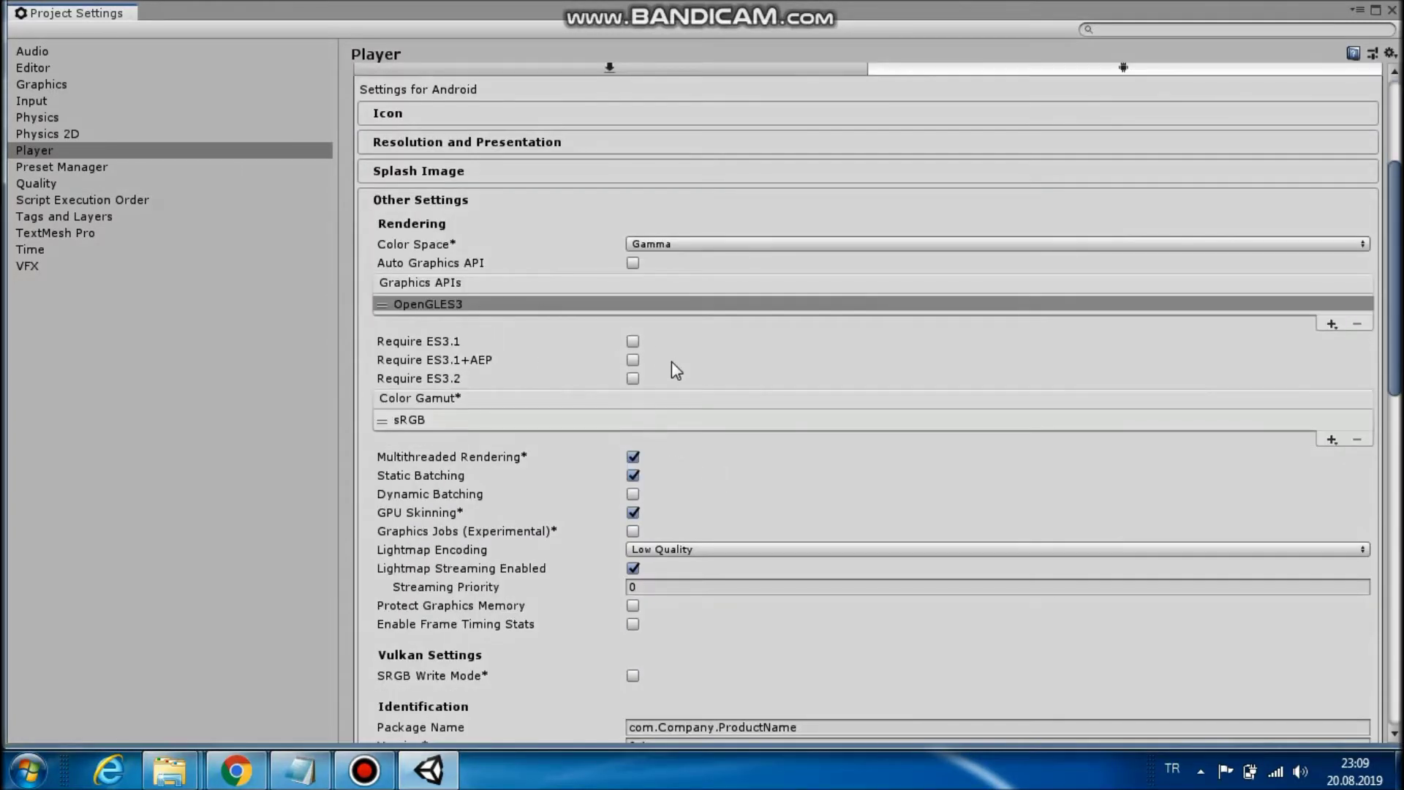
{"action": "scroll", "coordinate": [741, 439], "scroll_direction": "down", "scroll_amount": 5}
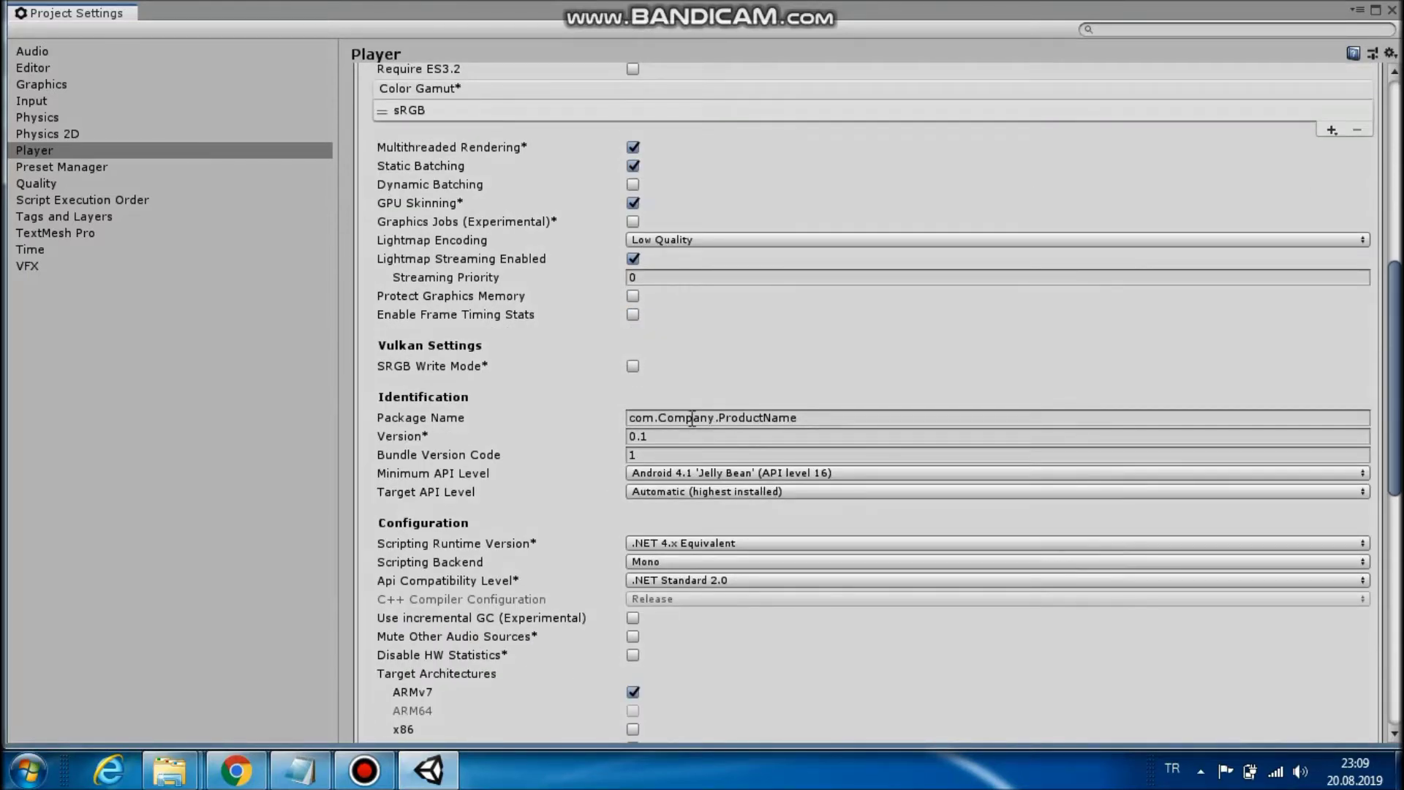
{"action": "double_click", "coordinate": [692, 420]}
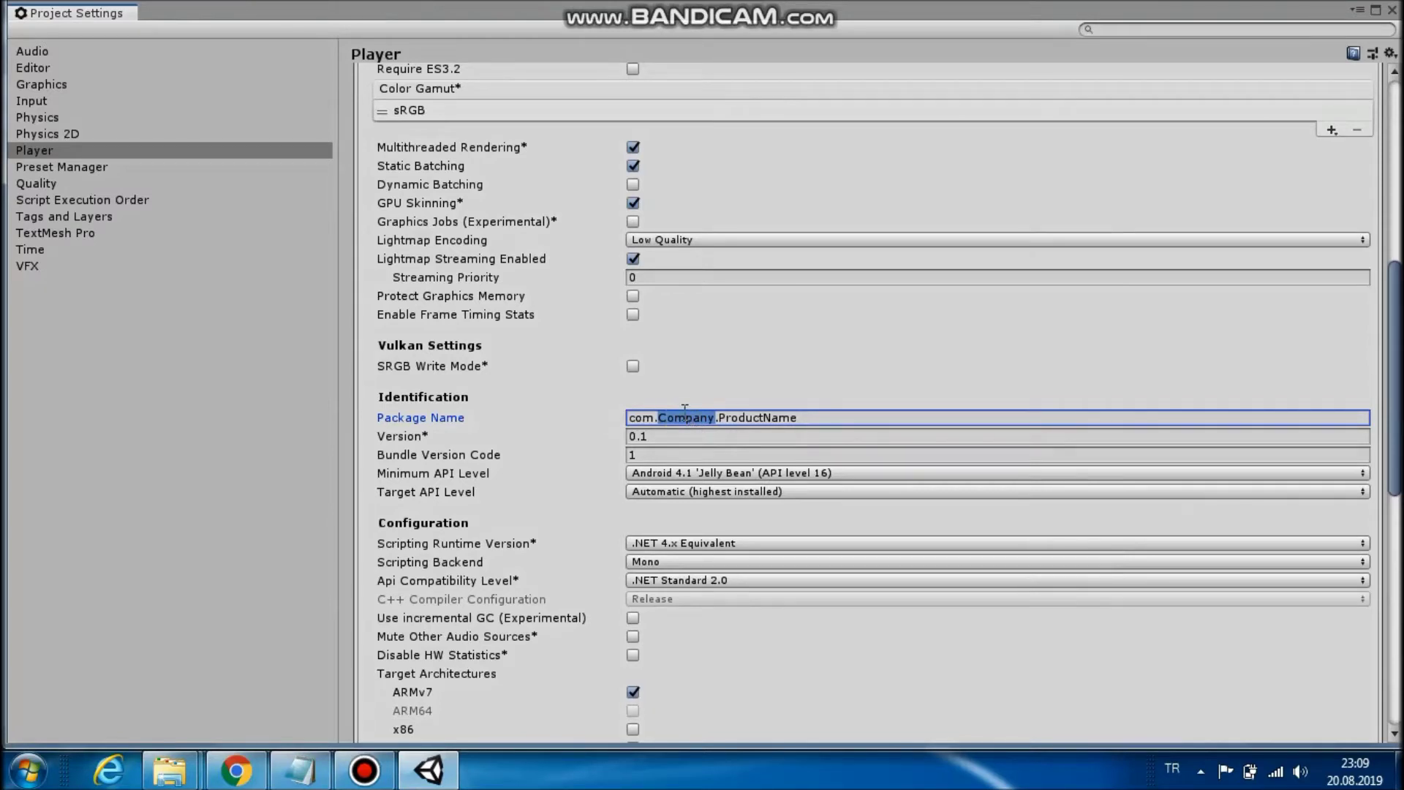
{"action": "type", "text": "Herkan"}
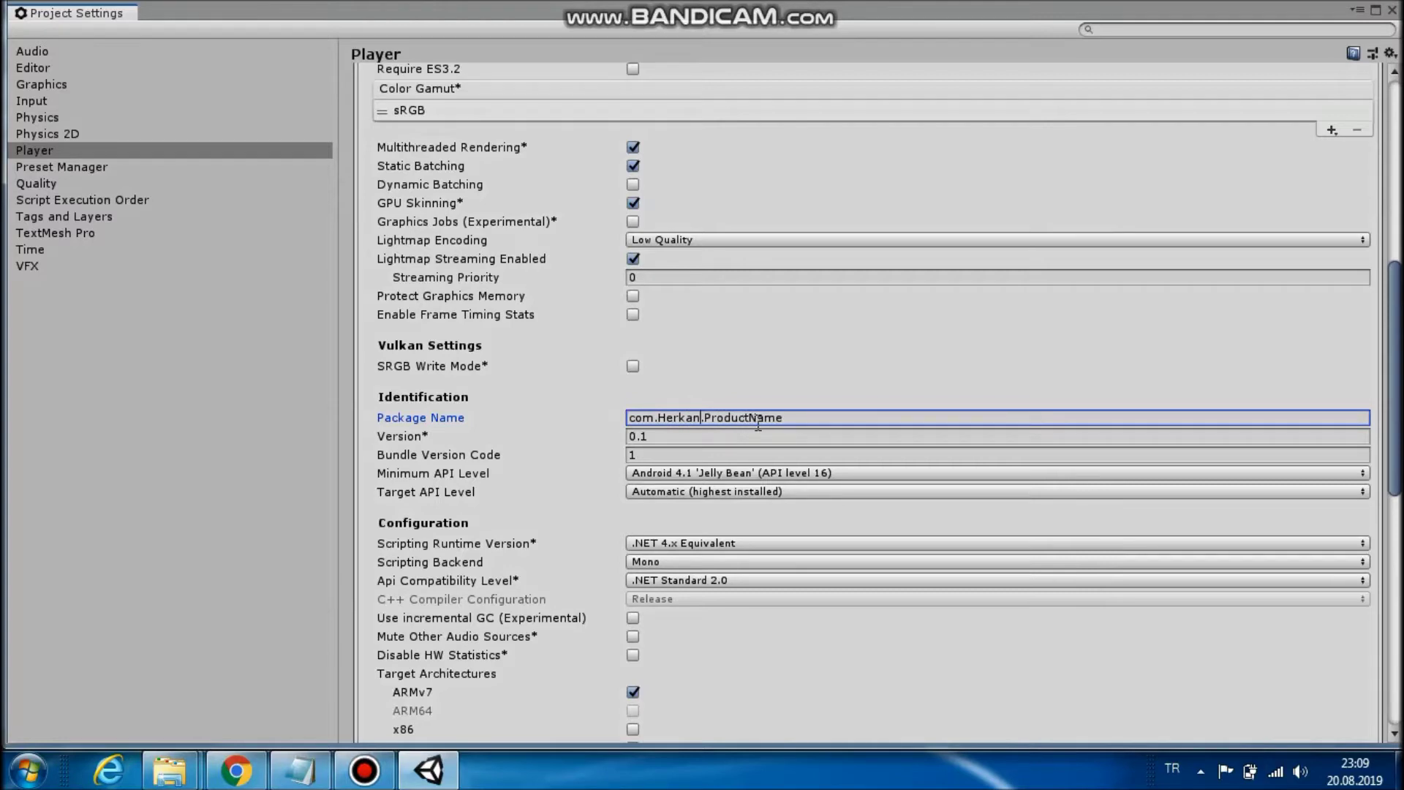
{"action": "double_click", "coordinate": [758, 420]}
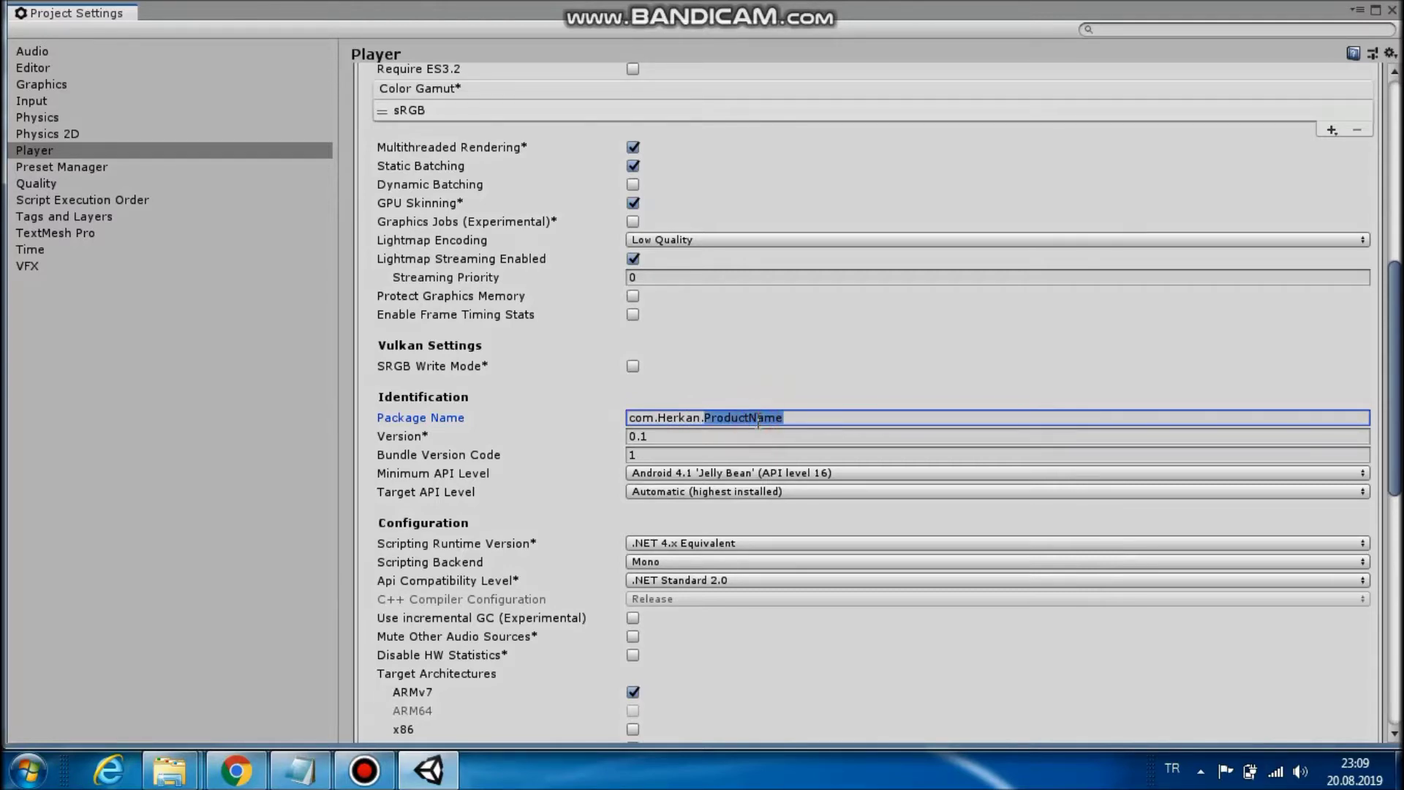
{"action": "key", "text": "BackSpace"}
{"action": "type", "text": "ilk"}
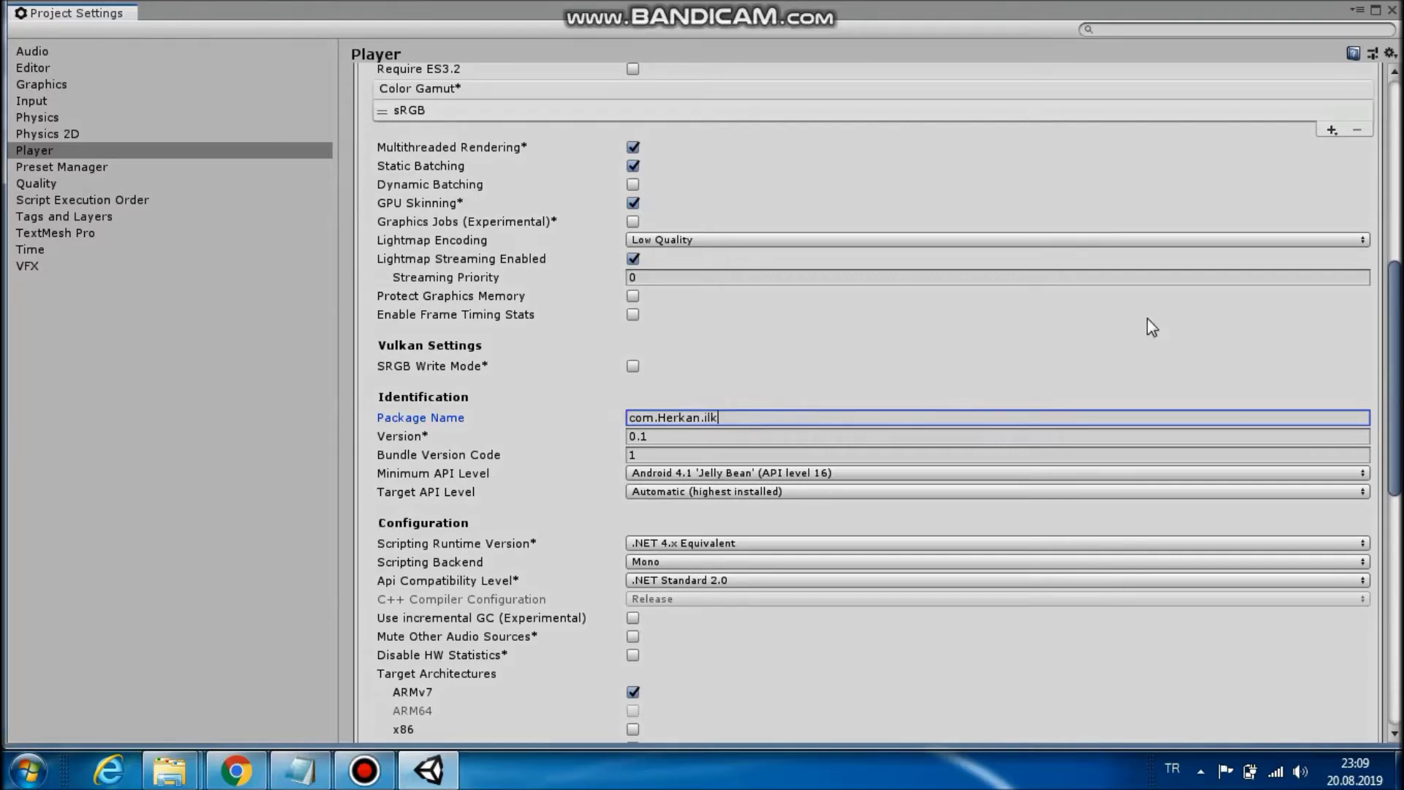
Set the minimum API level to Android 7.0 'Nougat' (API level 24)
{"action": "scroll", "coordinate": [1393, 321], "scroll_direction": "up", "scroll_amount": 10}
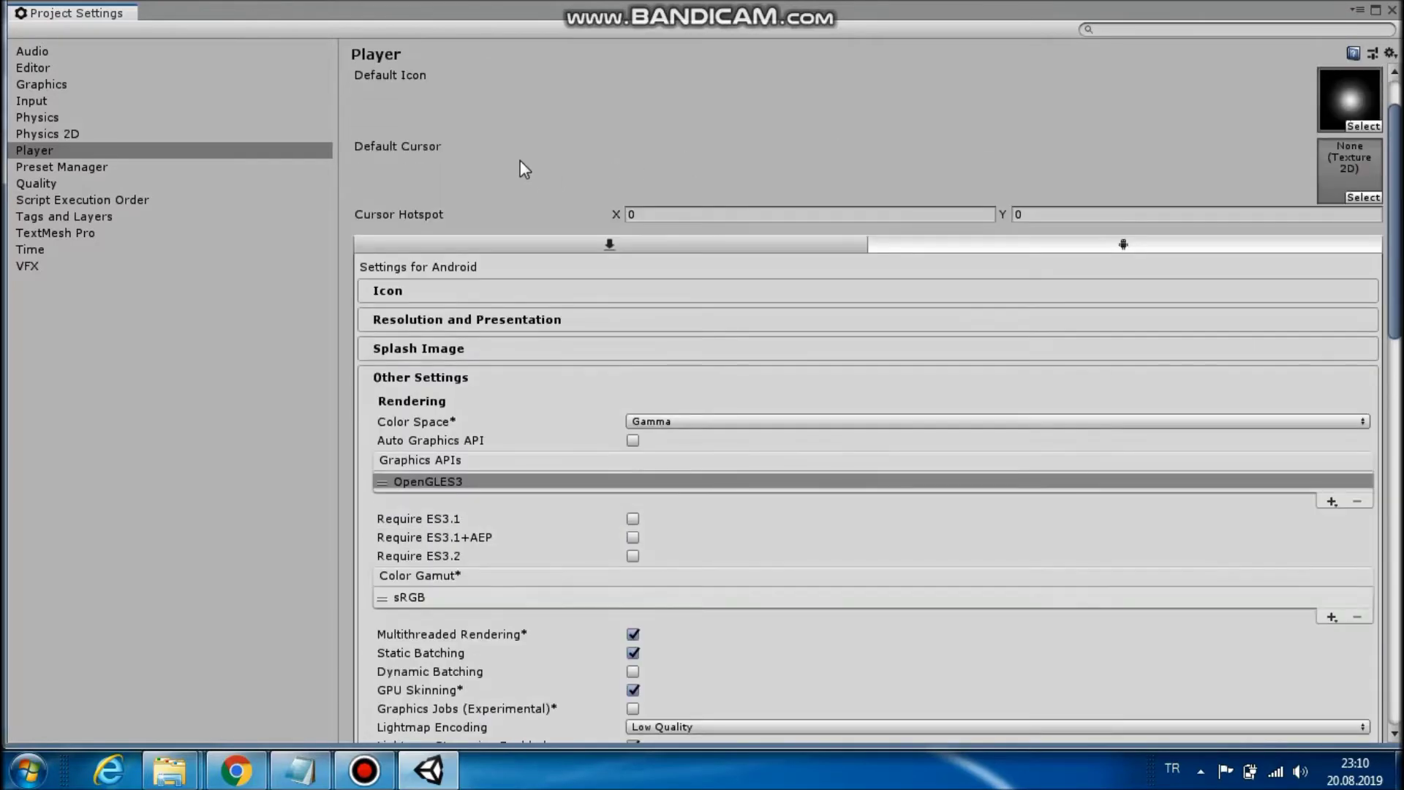
{"action": "scroll", "coordinate": [1005, 86], "scroll_direction": "up", "scroll_amount": 2}
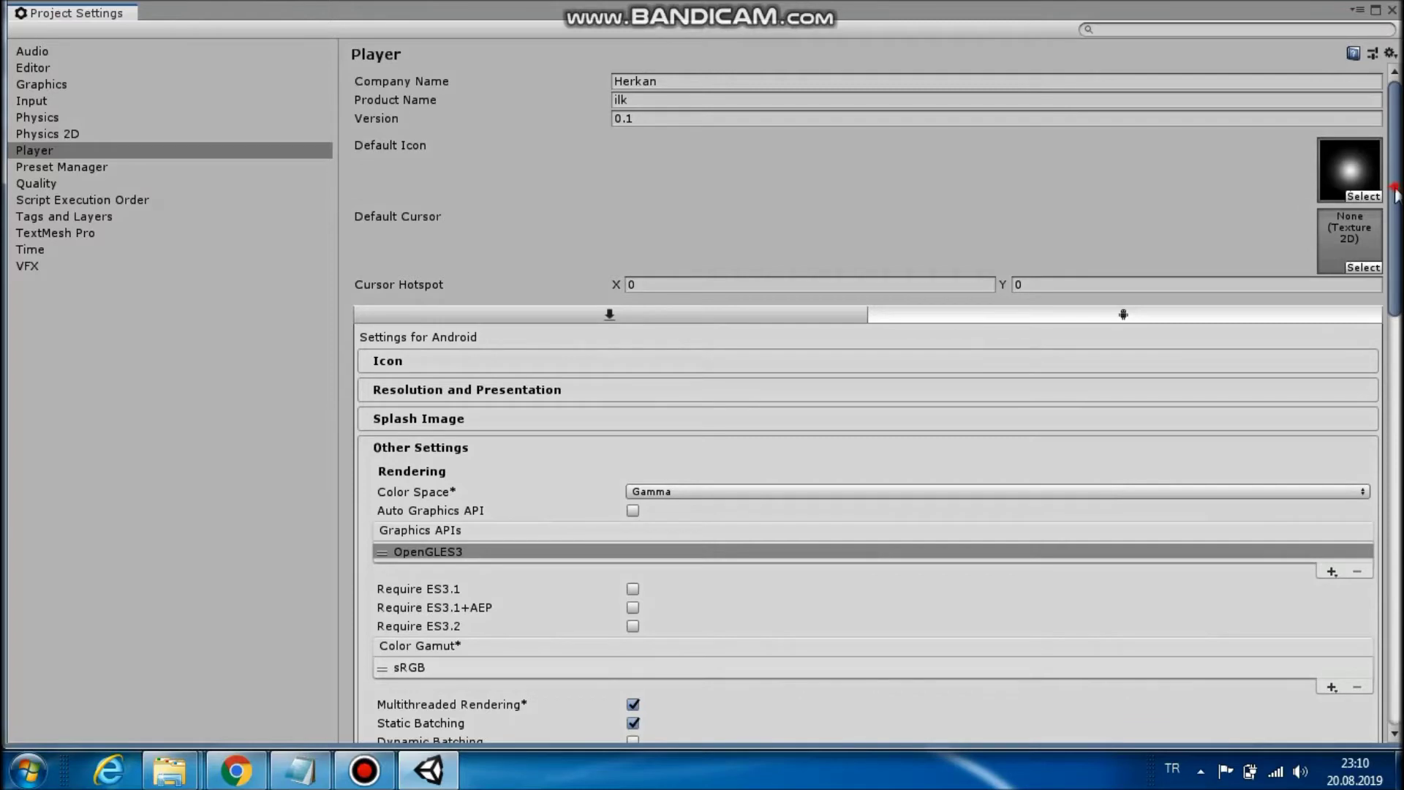
{"action": "scroll", "coordinate": [1395, 193], "scroll_direction": "down", "scroll_amount": 6}
{"action": "scroll", "coordinate": [781, 270], "scroll_direction": "down", "scroll_amount": 10}
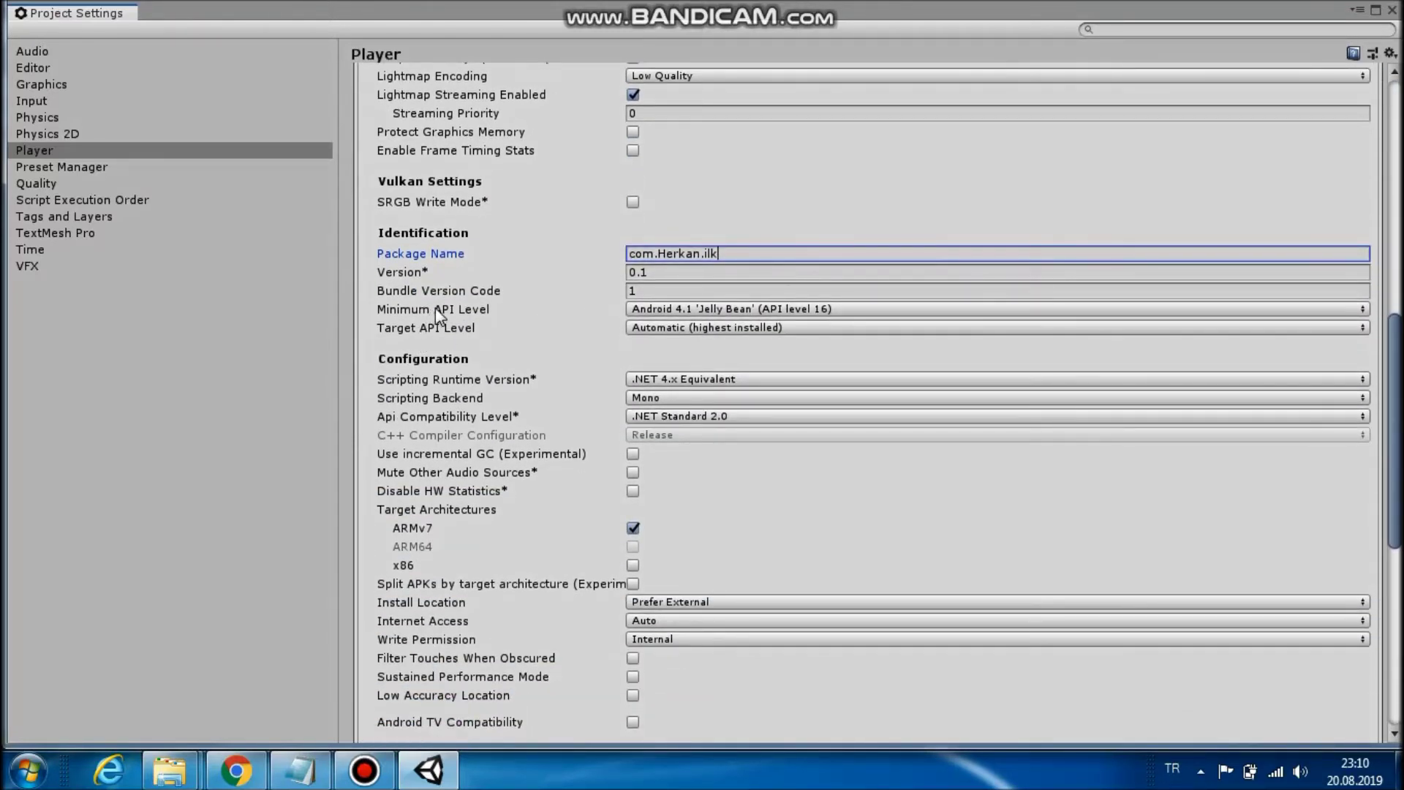
{"action": "left_click", "coordinate": [651, 310]}
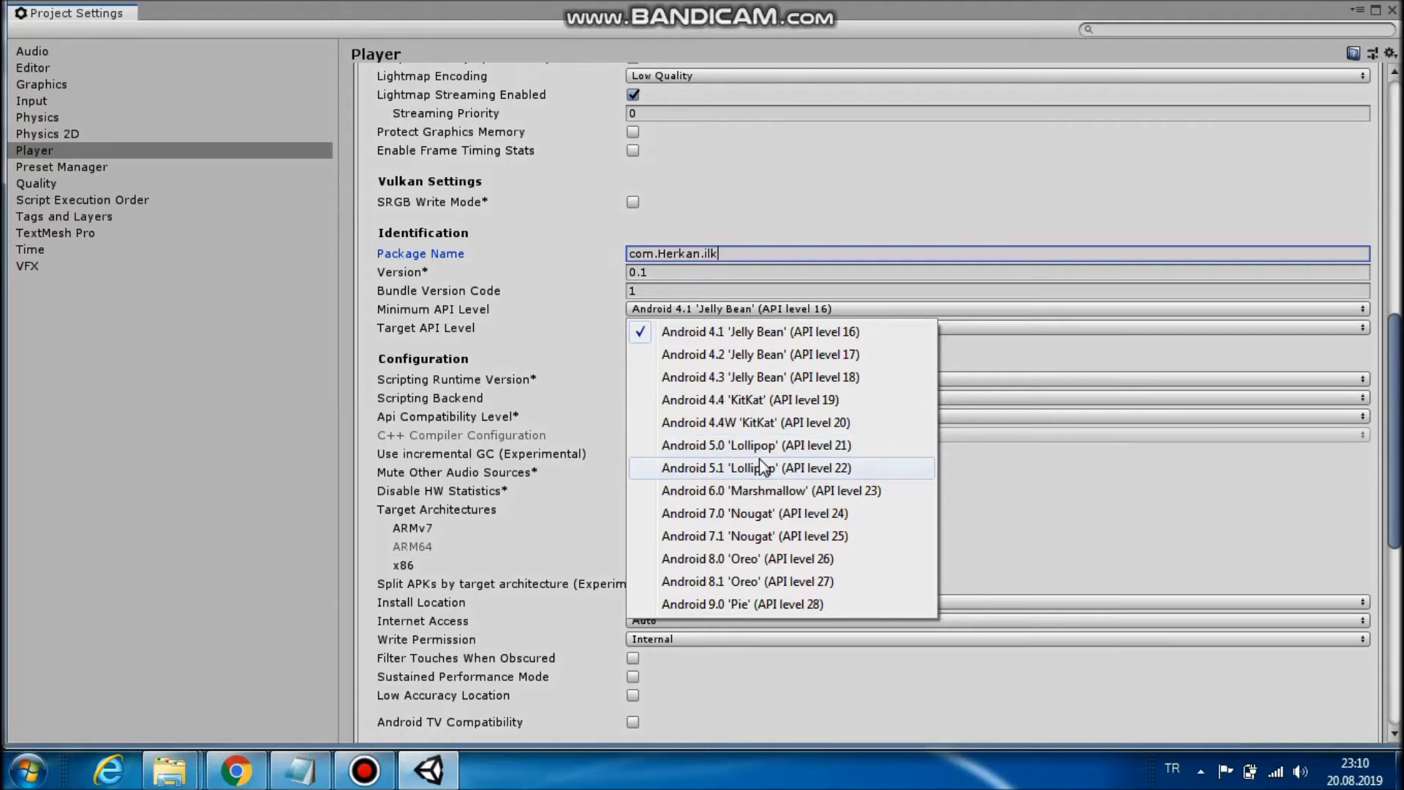
{"action": "left_click", "coordinate": [737, 560]}
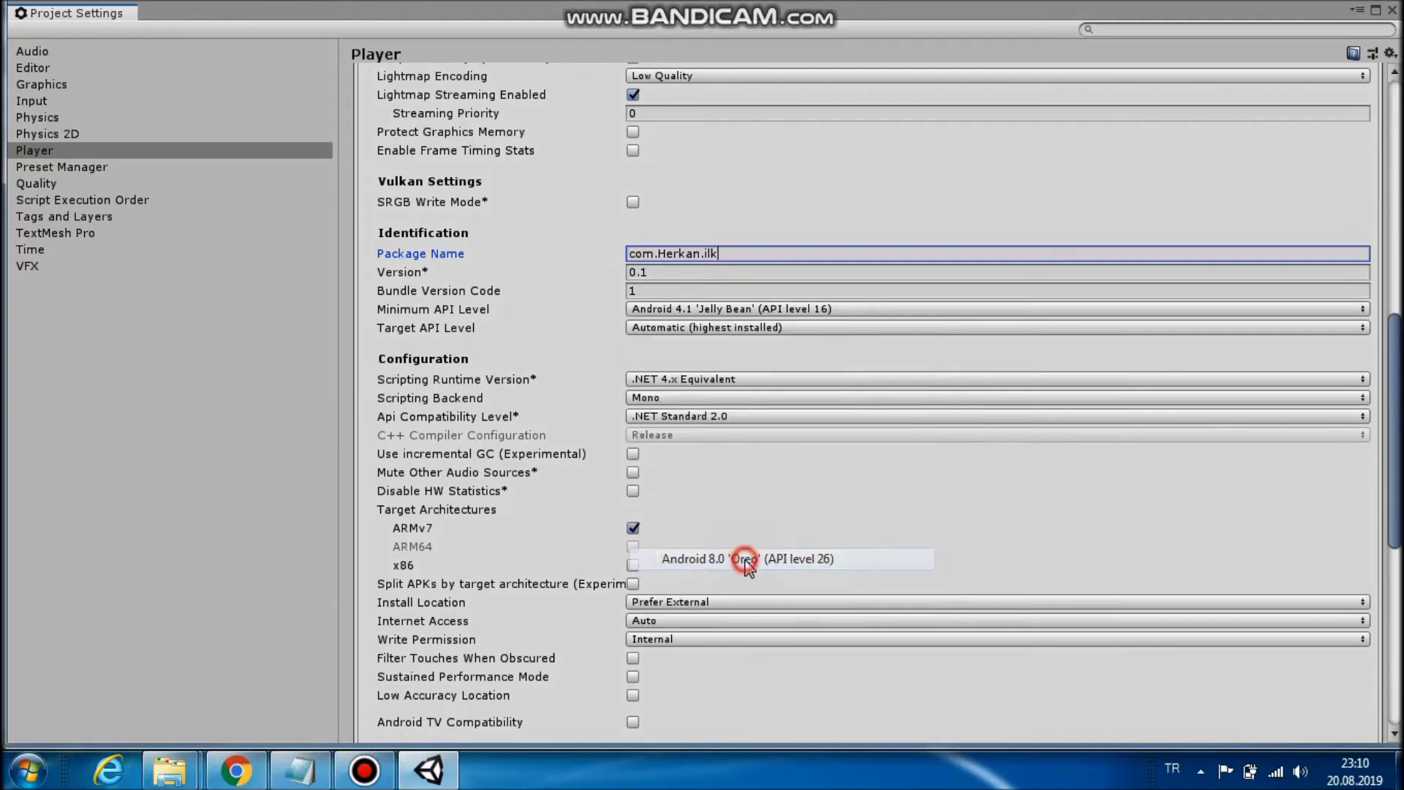
{"action": "left_click", "coordinate": [699, 310]}
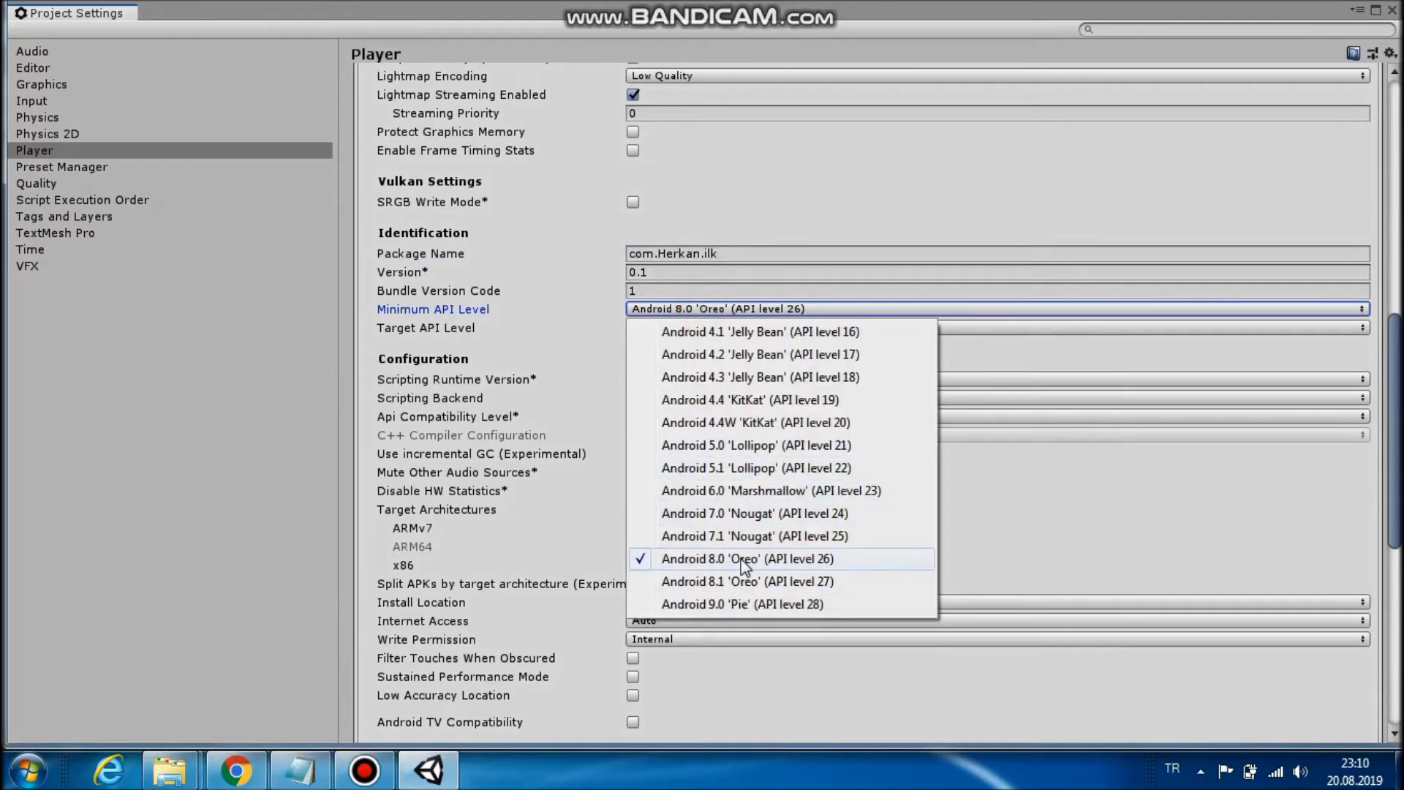
{"action": "left_click", "coordinate": [738, 514]}
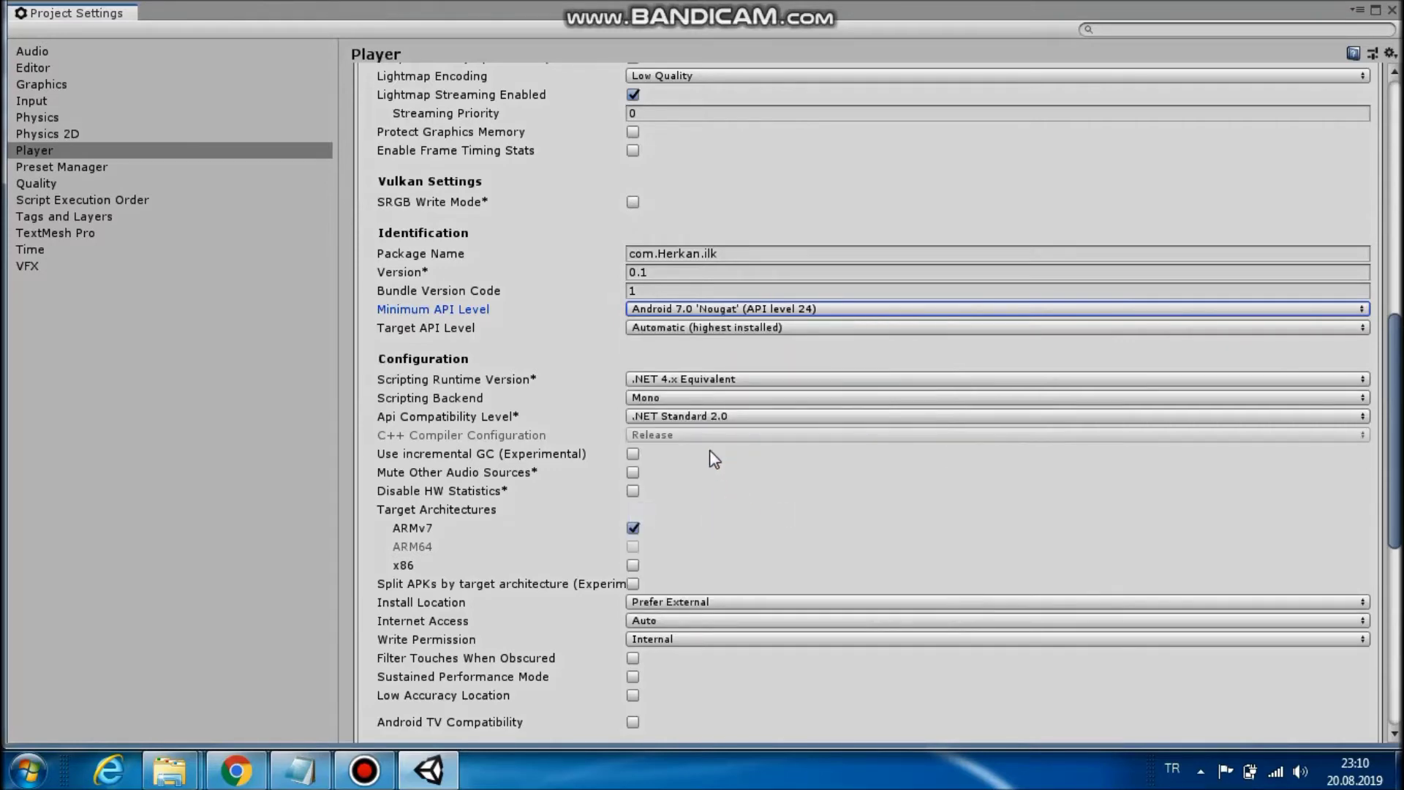
Close the Project Settings and Build Settings windows to return to the scene
{"action": "left_click_drag", "start_coordinate": [1393, 459], "coordinate": [1394, 326]}
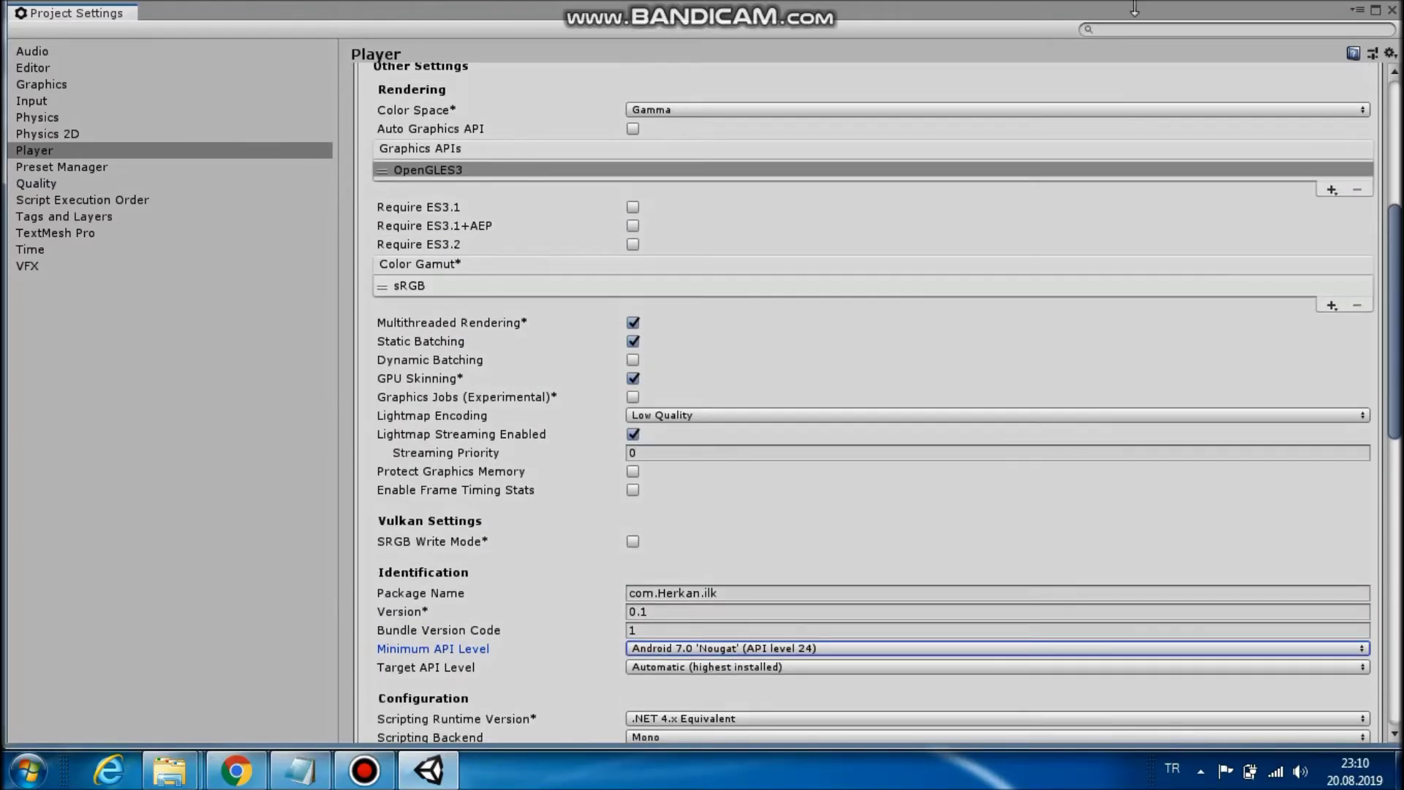
{"action": "left_click", "coordinate": [1391, 9]}
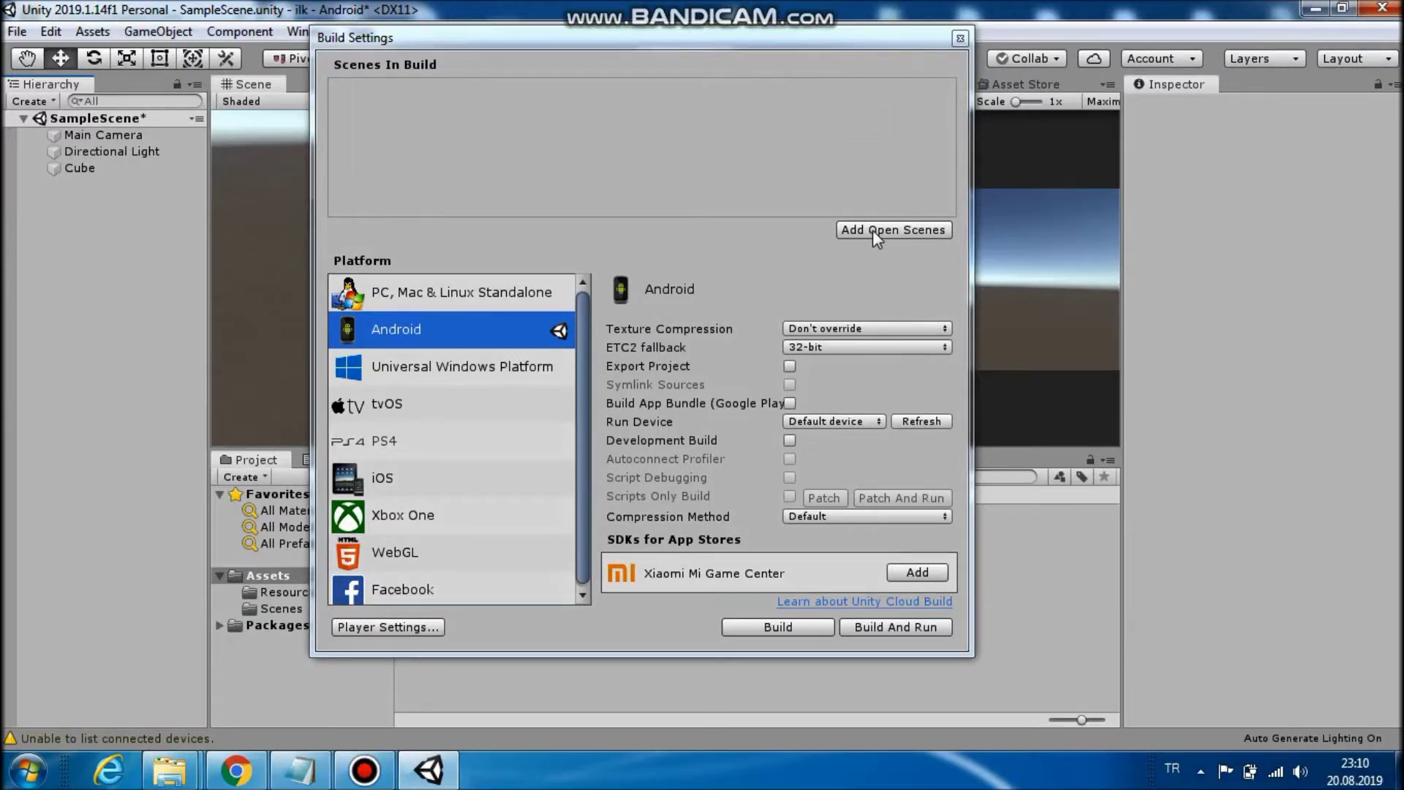
{"action": "left_click", "coordinate": [960, 39]}
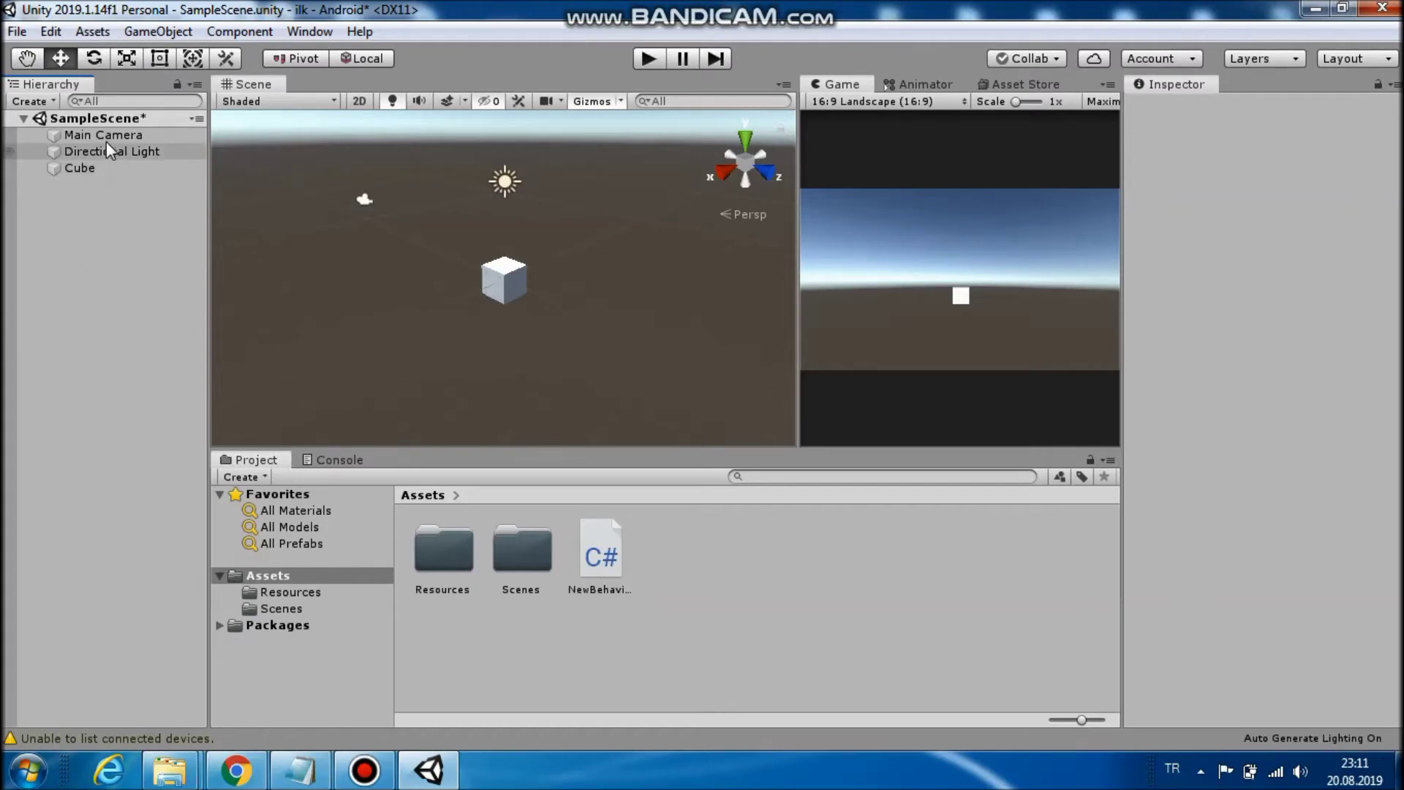
Delete the Main Camera and the Cube from SampleScene
{"action": "left_click", "coordinate": [89, 134]}
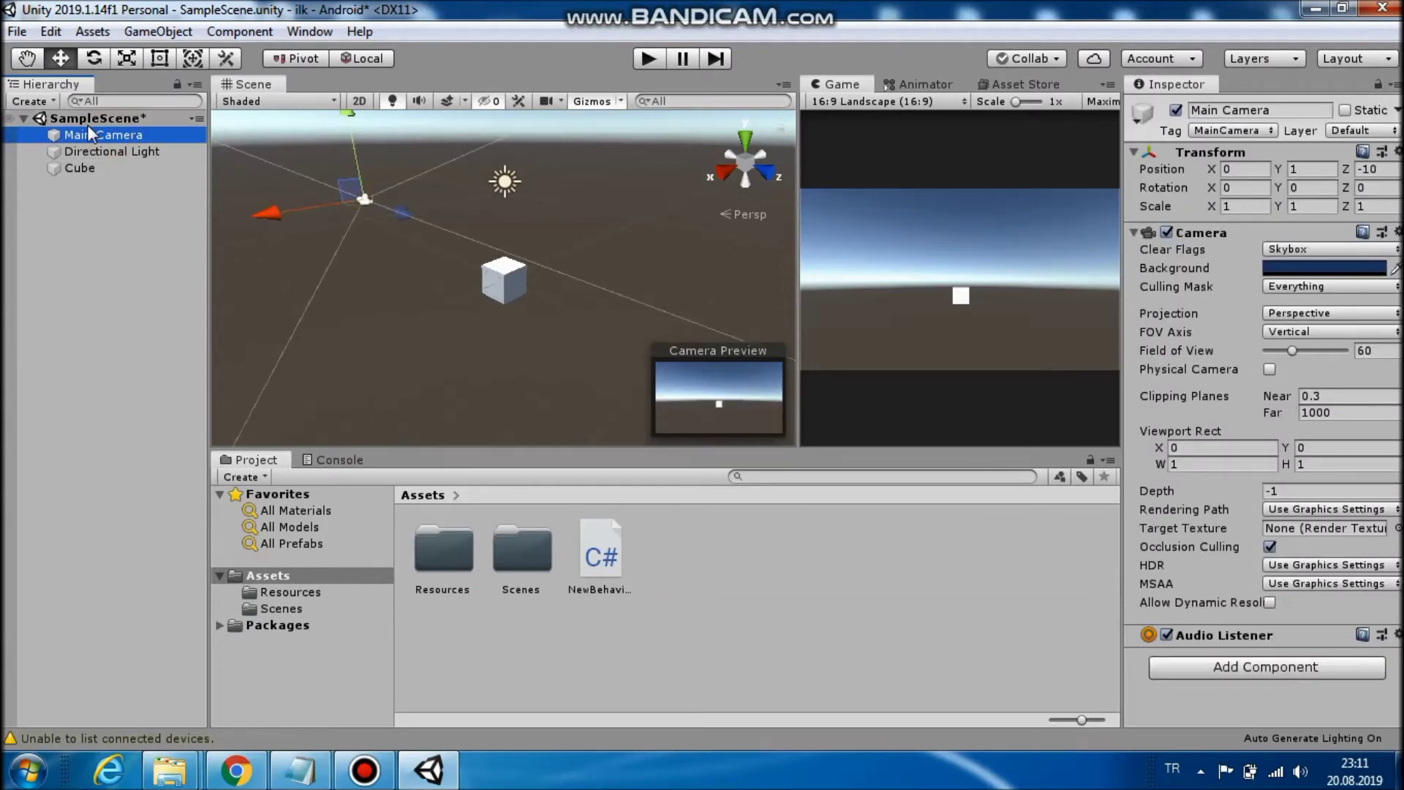
{"action": "key", "text": "Delete"}
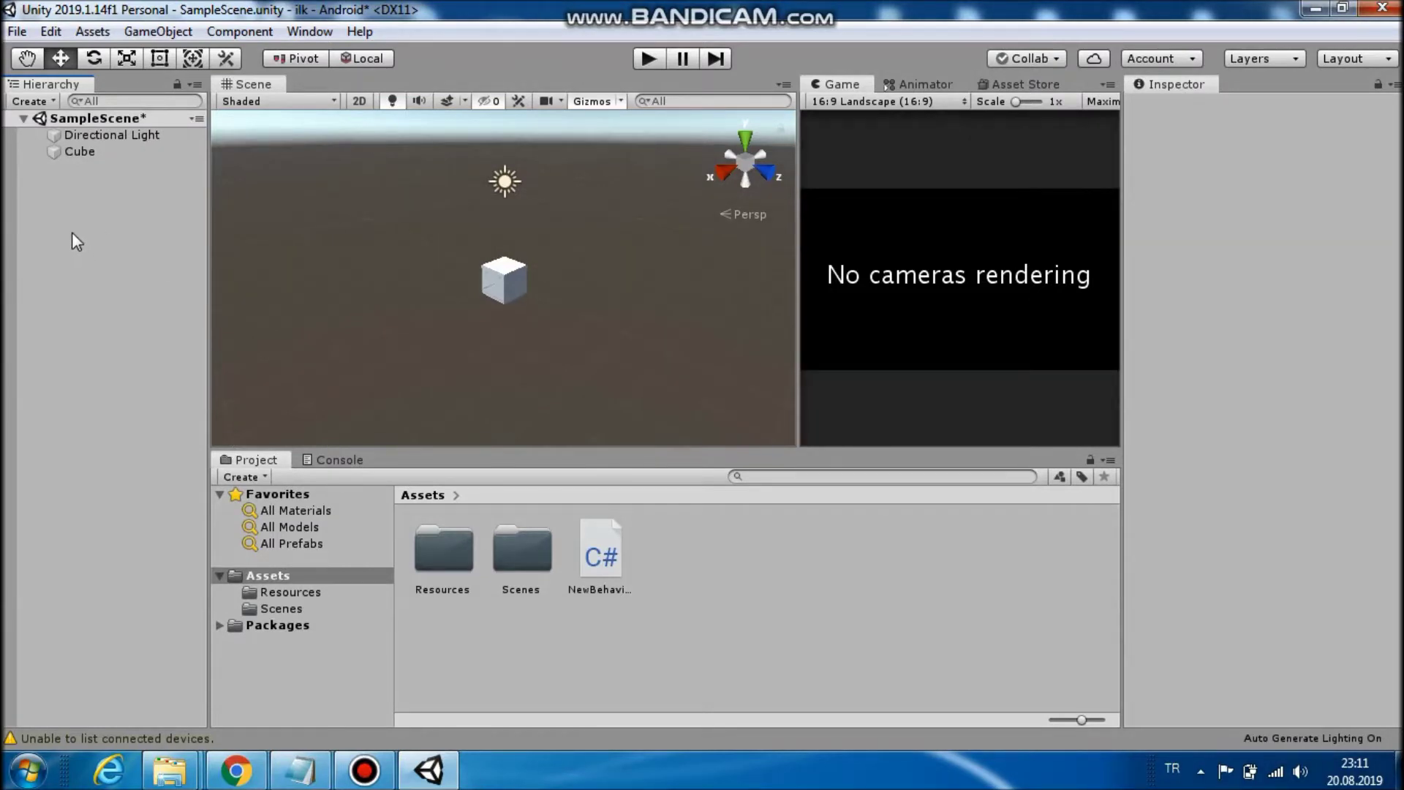
{"action": "left_click", "coordinate": [82, 154]}
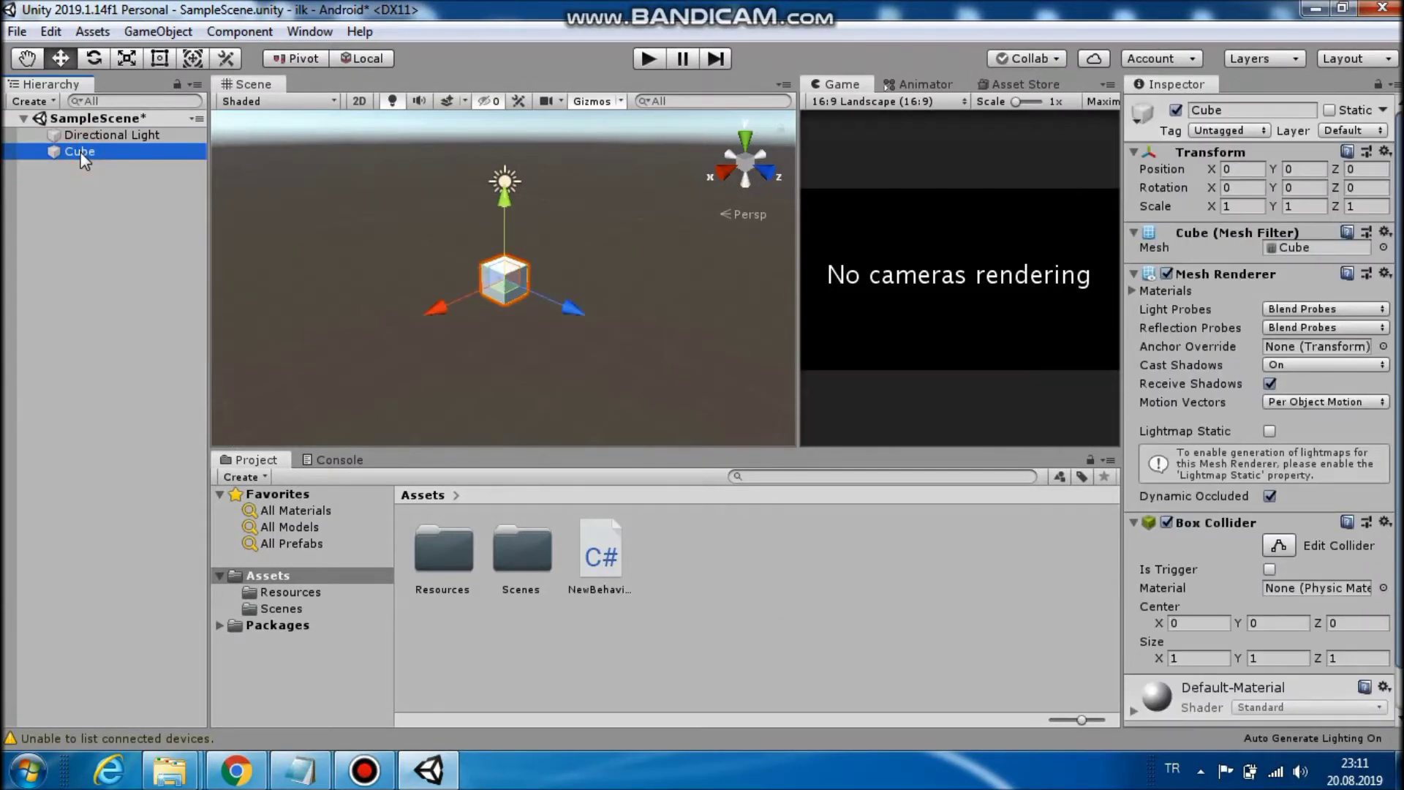
{"action": "key", "text": "Delete"}
{"action": "right_click", "coordinate": [76, 207]}
{"action": "left_click", "coordinate": [38, 174]}
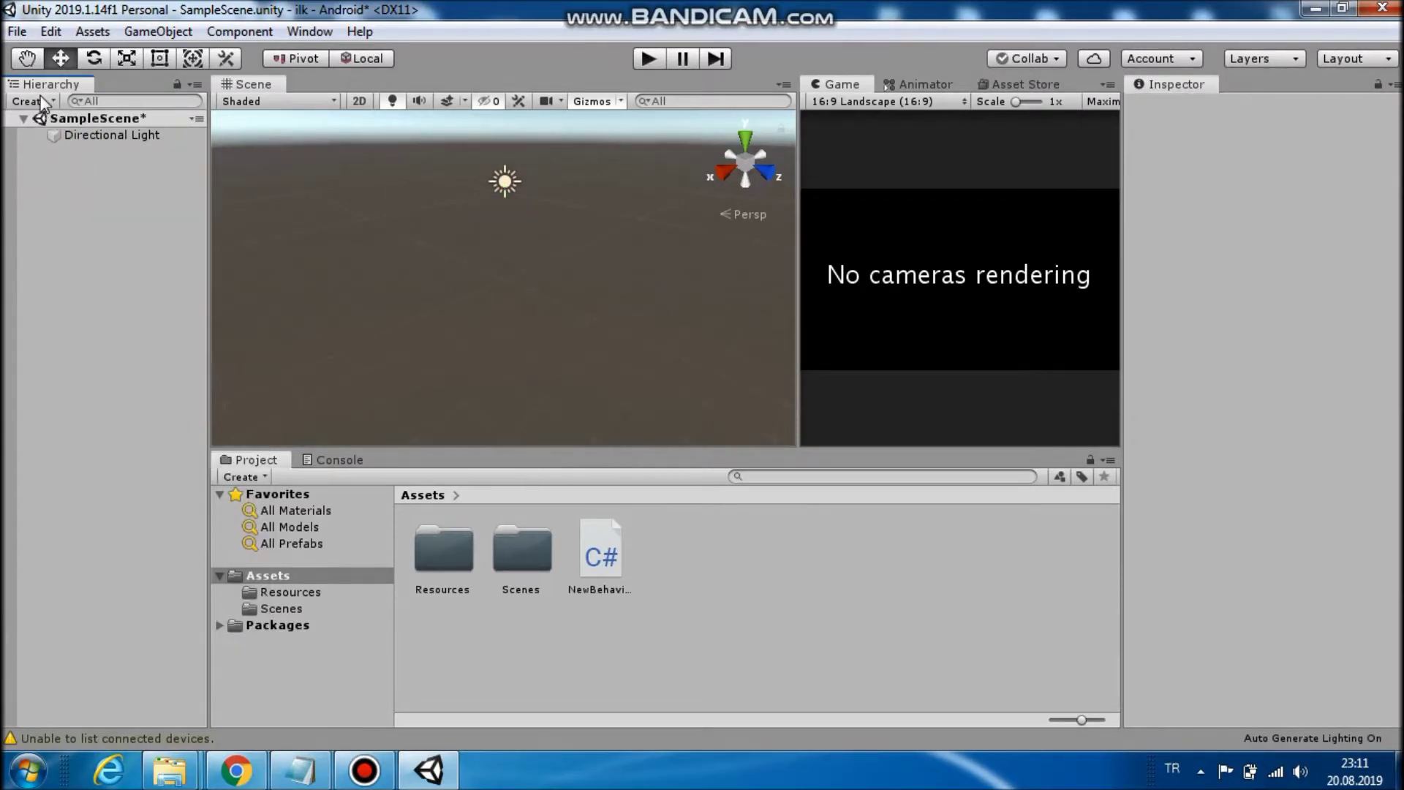
Add a Vuforia Engine AR Camera to the scene and import the required Vuforia assets
{"action": "right_click", "coordinate": [89, 247]}
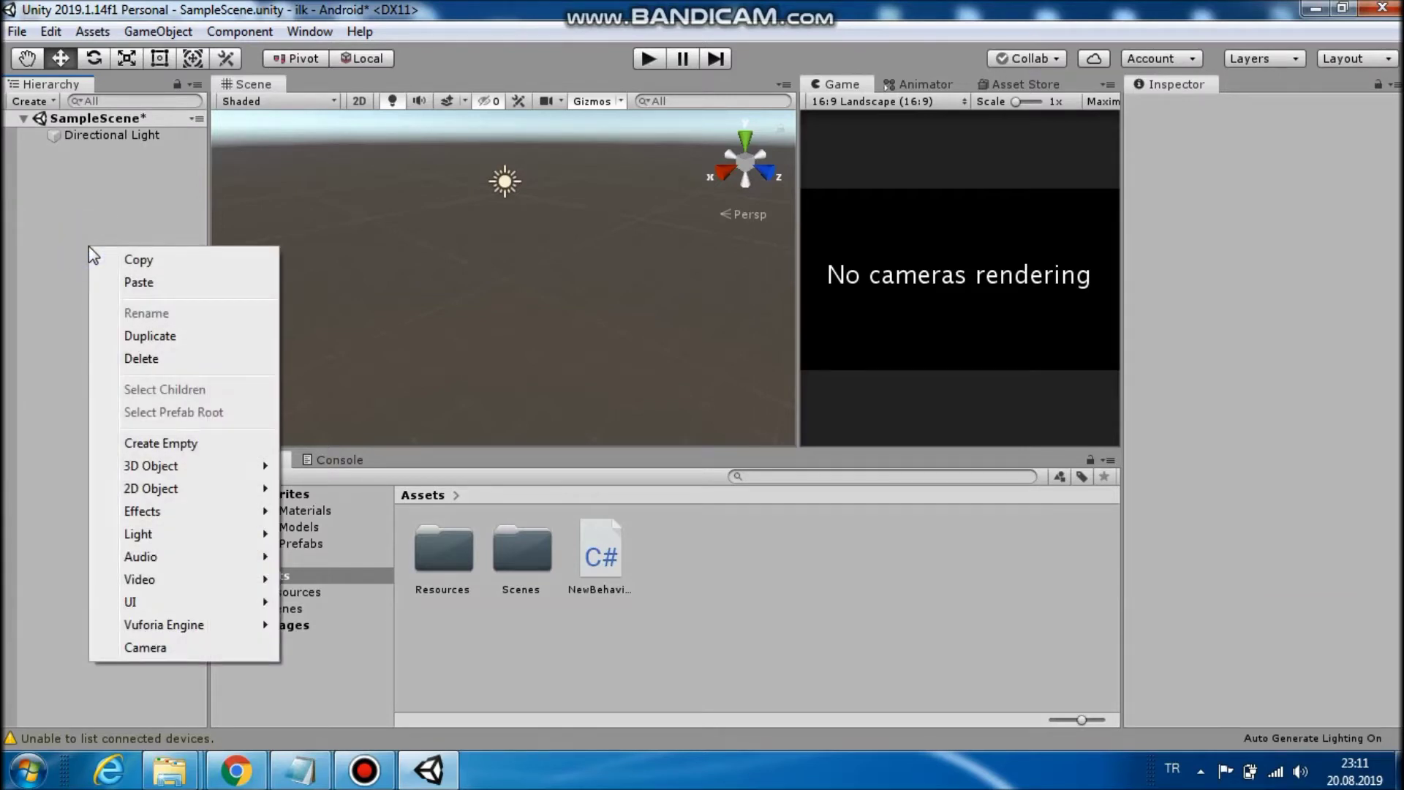
{"action": "mouse_move", "coordinate": [161, 630]}
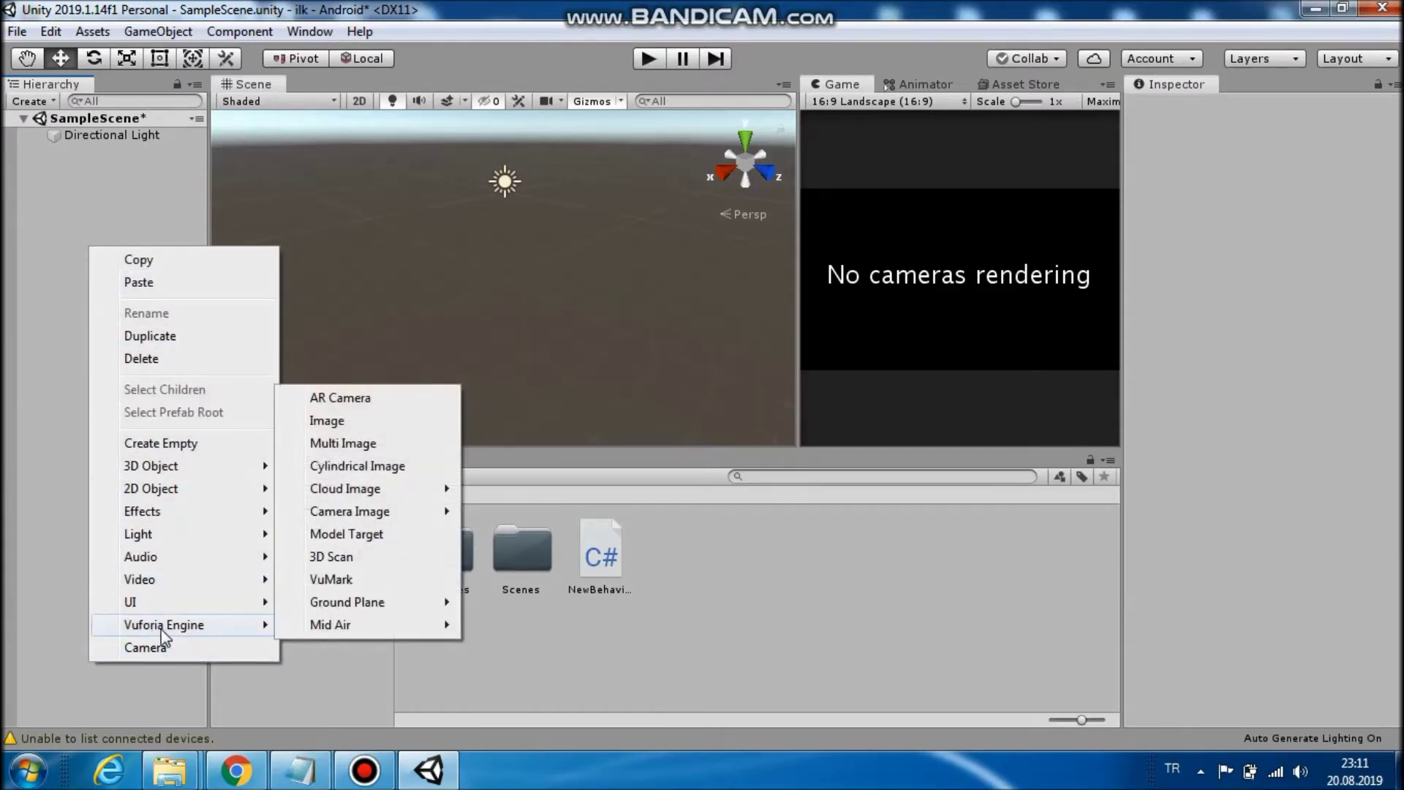
{"action": "left_click", "coordinate": [364, 399]}
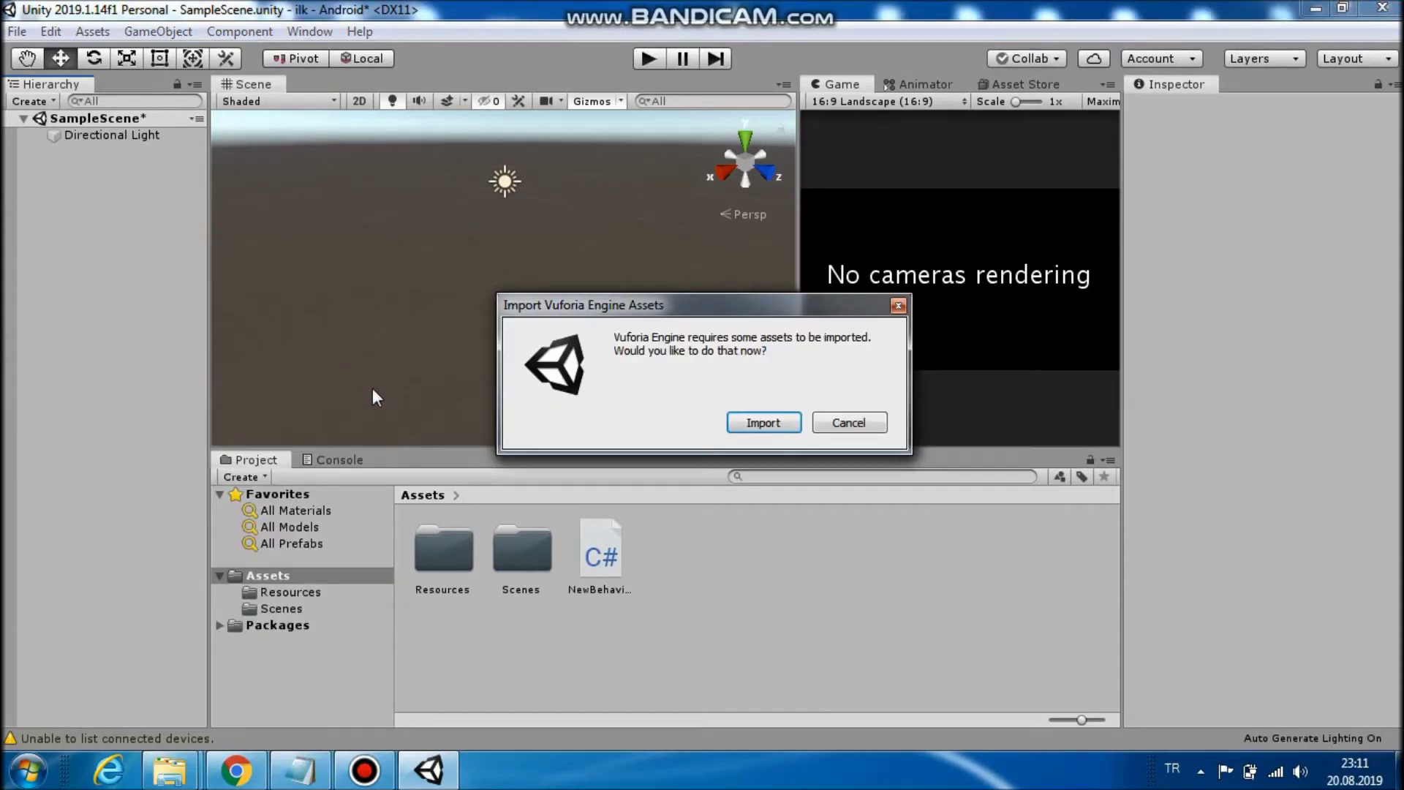
{"action": "left_click", "coordinate": [764, 427]}
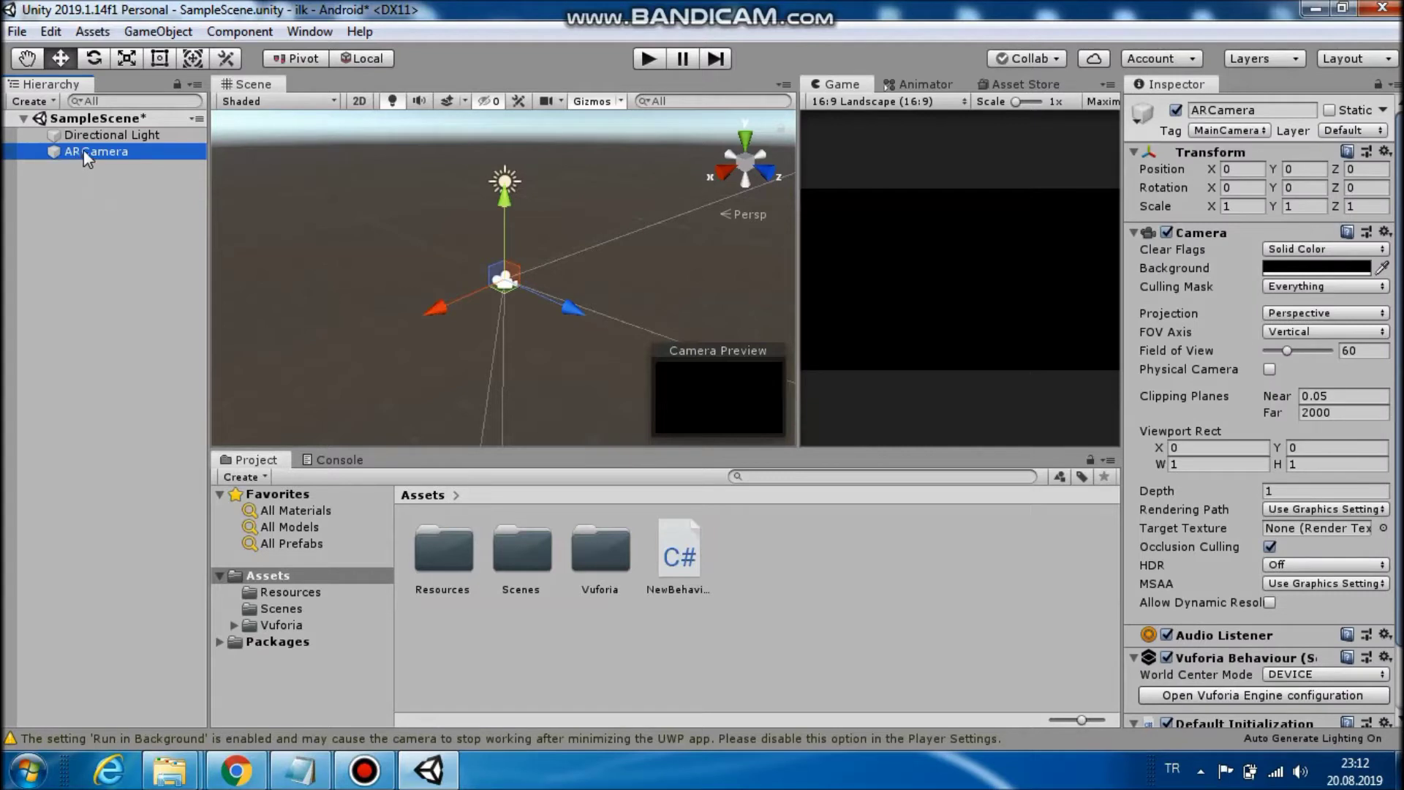
Add a Vuforia Engine image target to the scene and import the default image database
{"action": "right_click", "coordinate": [73, 209]}
{"action": "mouse_move", "coordinate": [224, 586]}
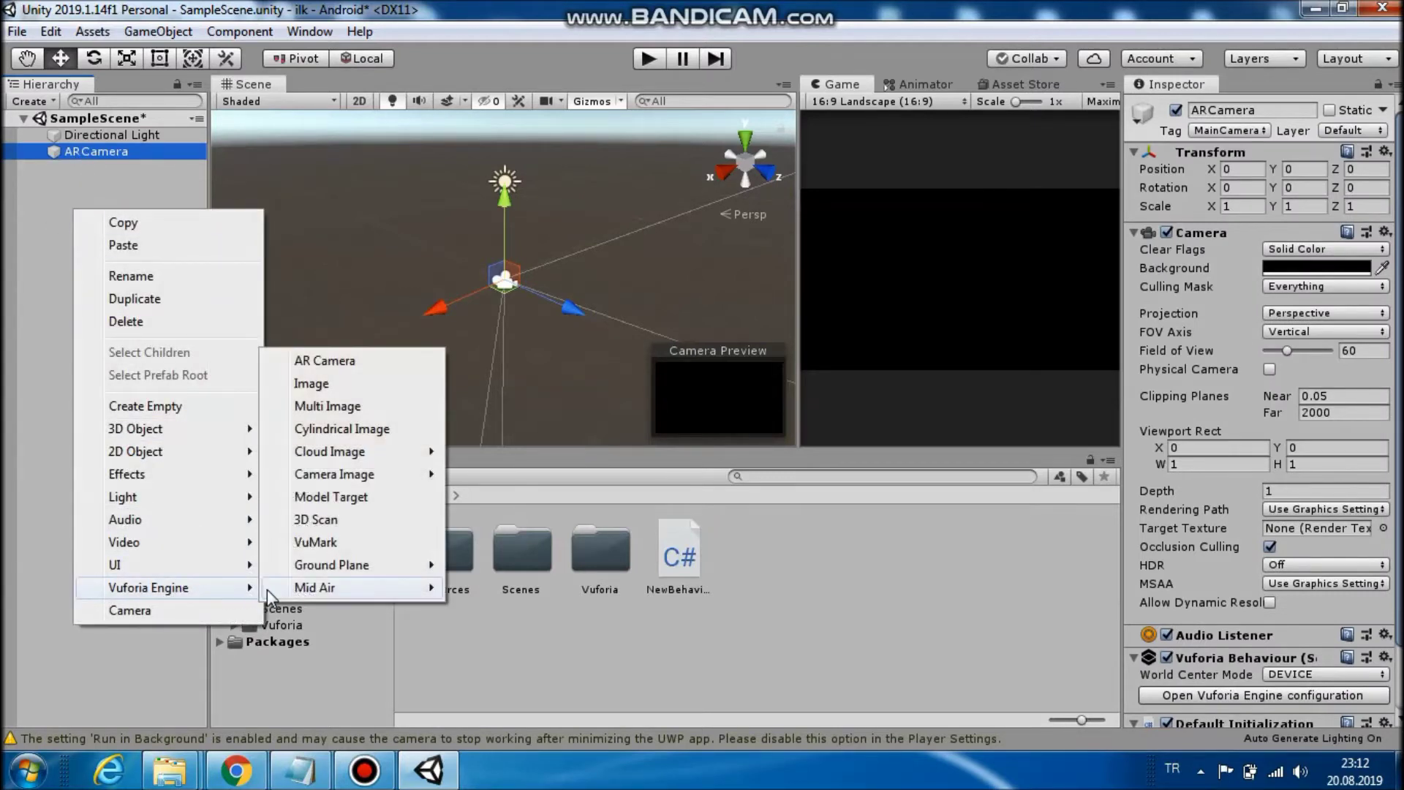
{"action": "left_click", "coordinate": [316, 384]}
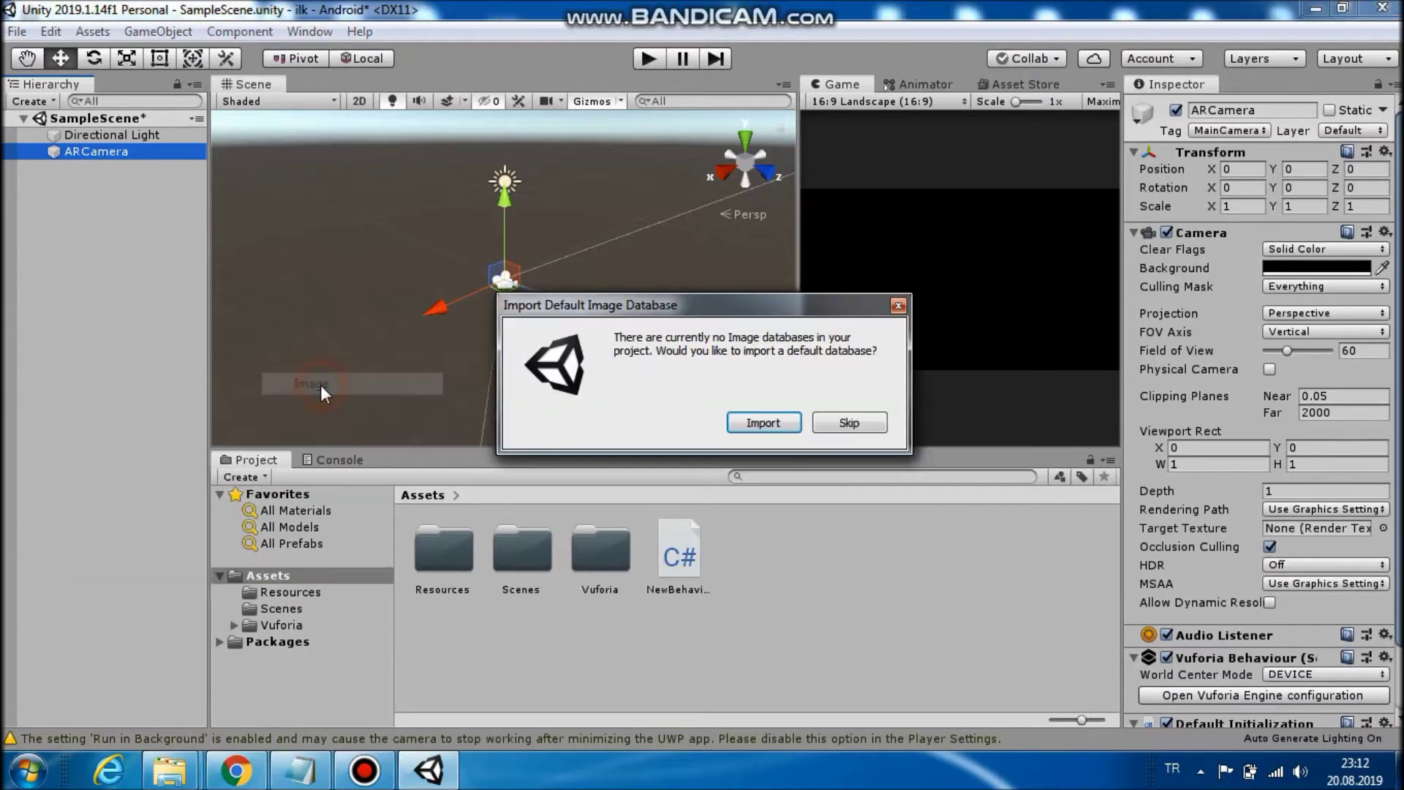
{"action": "left_click", "coordinate": [762, 422]}
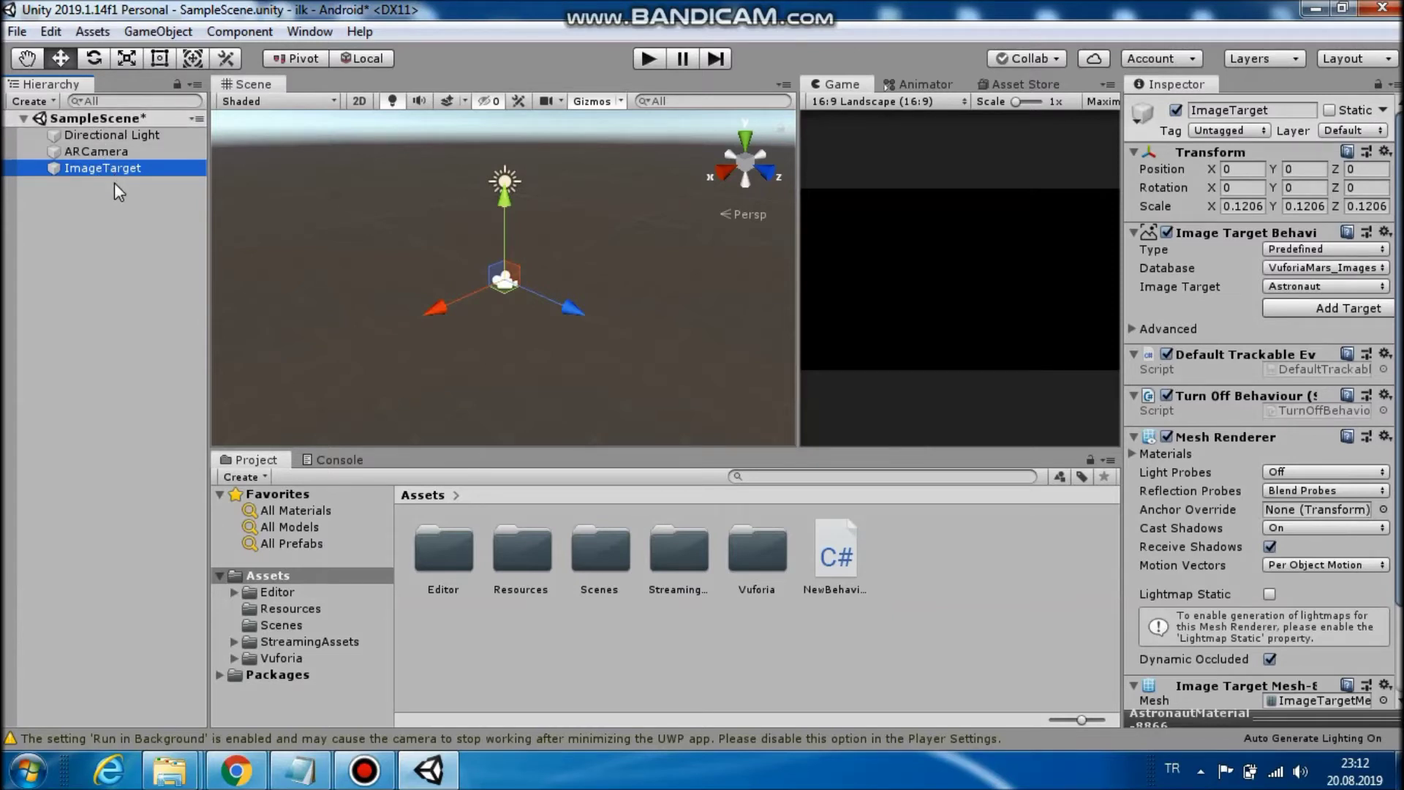
Import all files of the Kodlarla_ders_resimleri custom package from the desktop into the project
{"action": "left_click", "coordinate": [92, 31]}
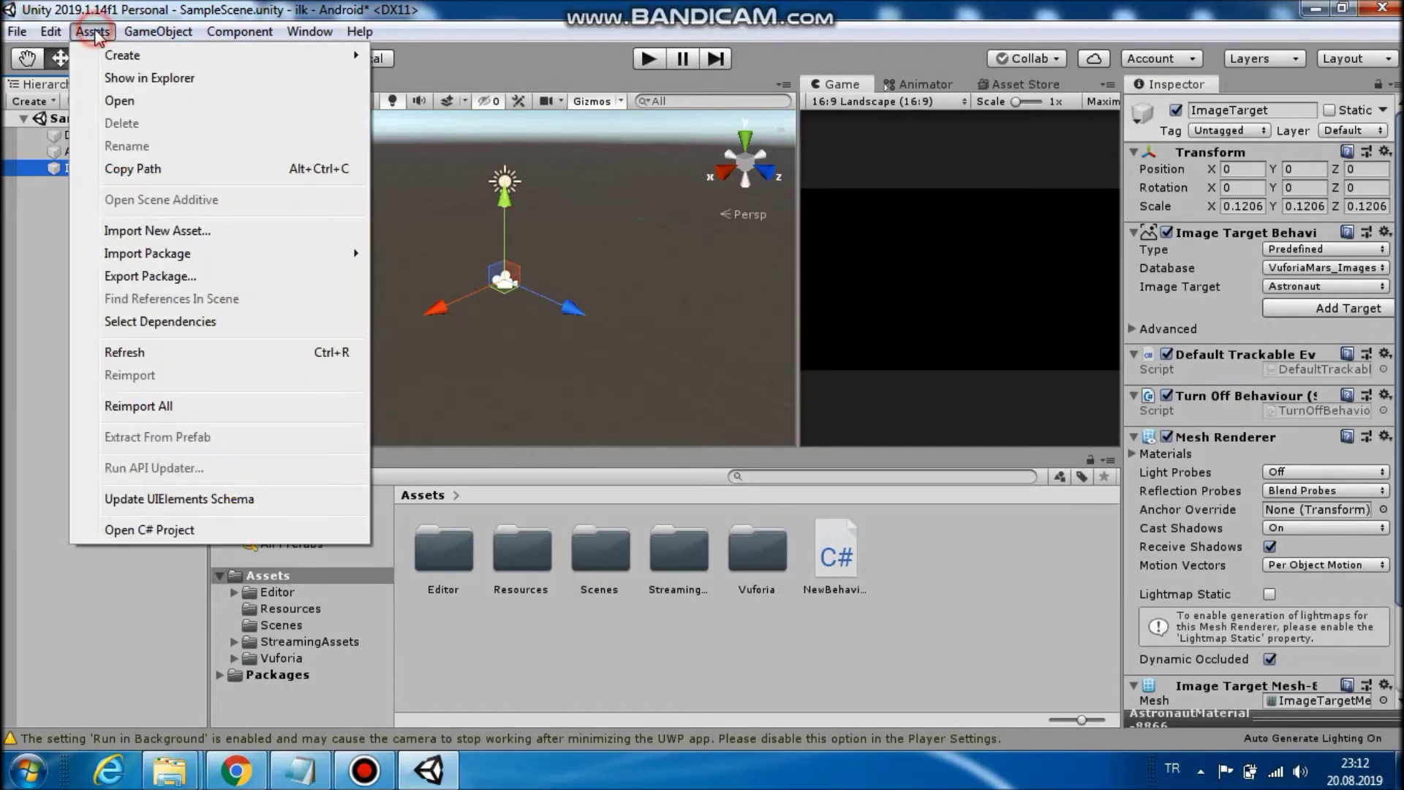
{"action": "mouse_move", "coordinate": [210, 256]}
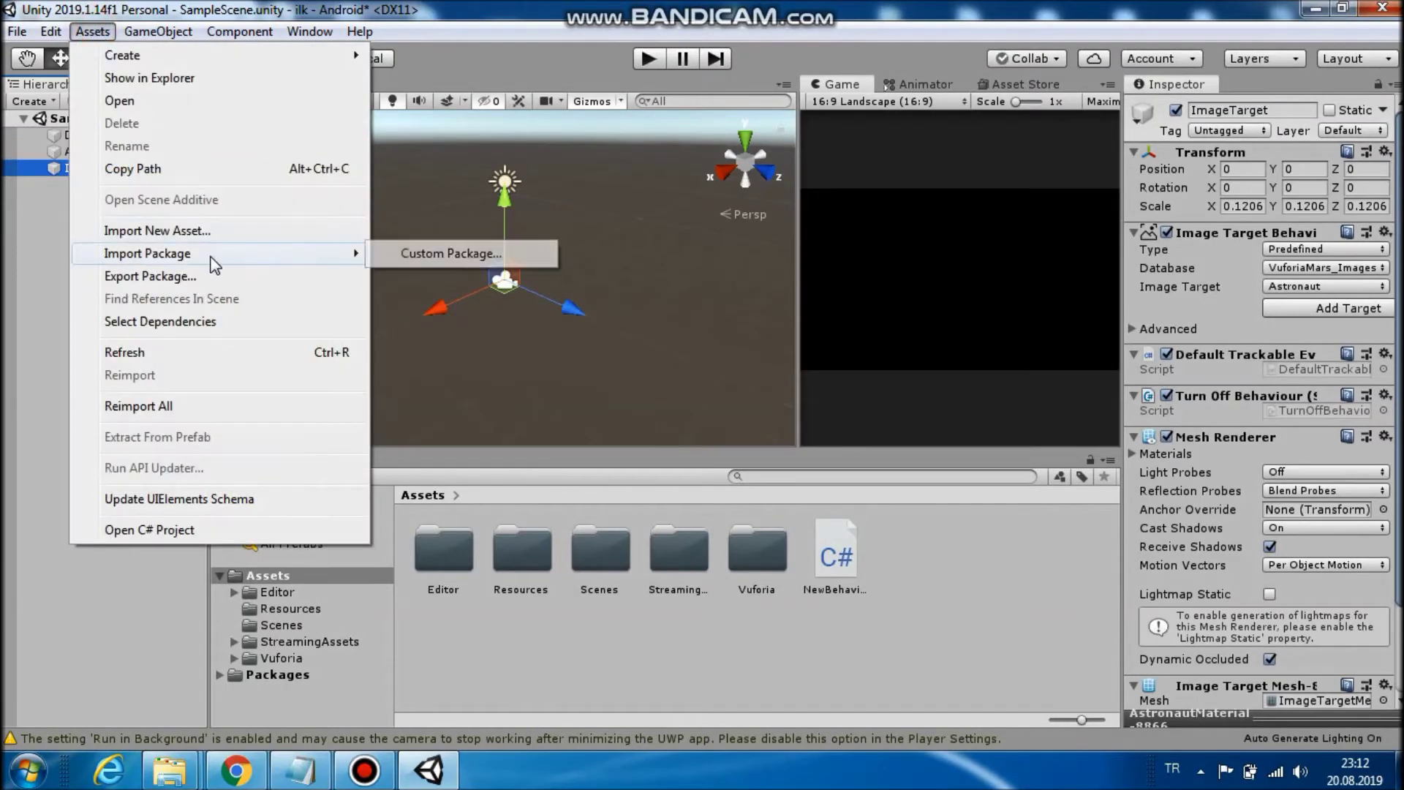
{"action": "left_click", "coordinate": [424, 253]}
{"action": "left_click", "coordinate": [87, 270]}
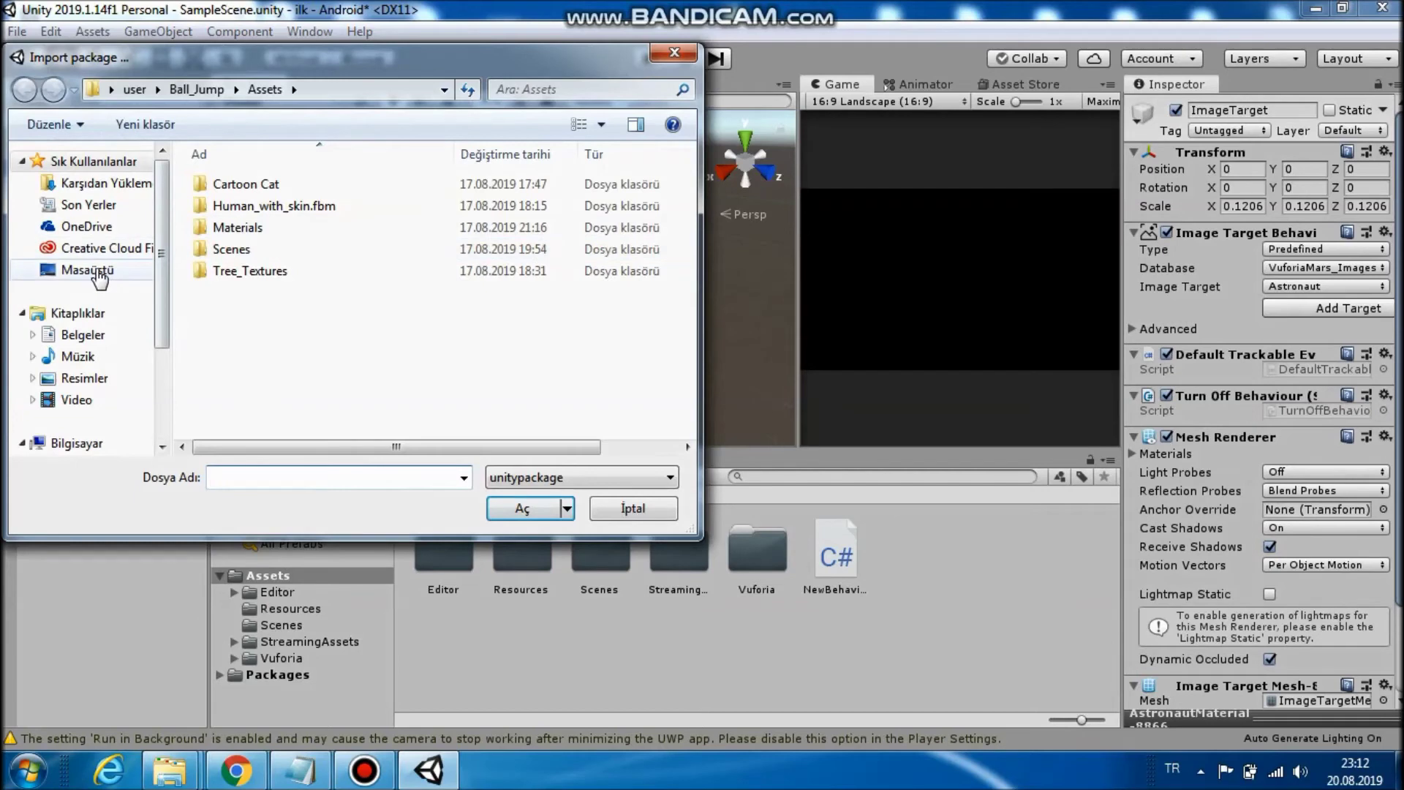
{"action": "left_click", "coordinate": [293, 278]}
{"action": "left_click_drag", "start_coordinate": [686, 205], "coordinate": [690, 401]}
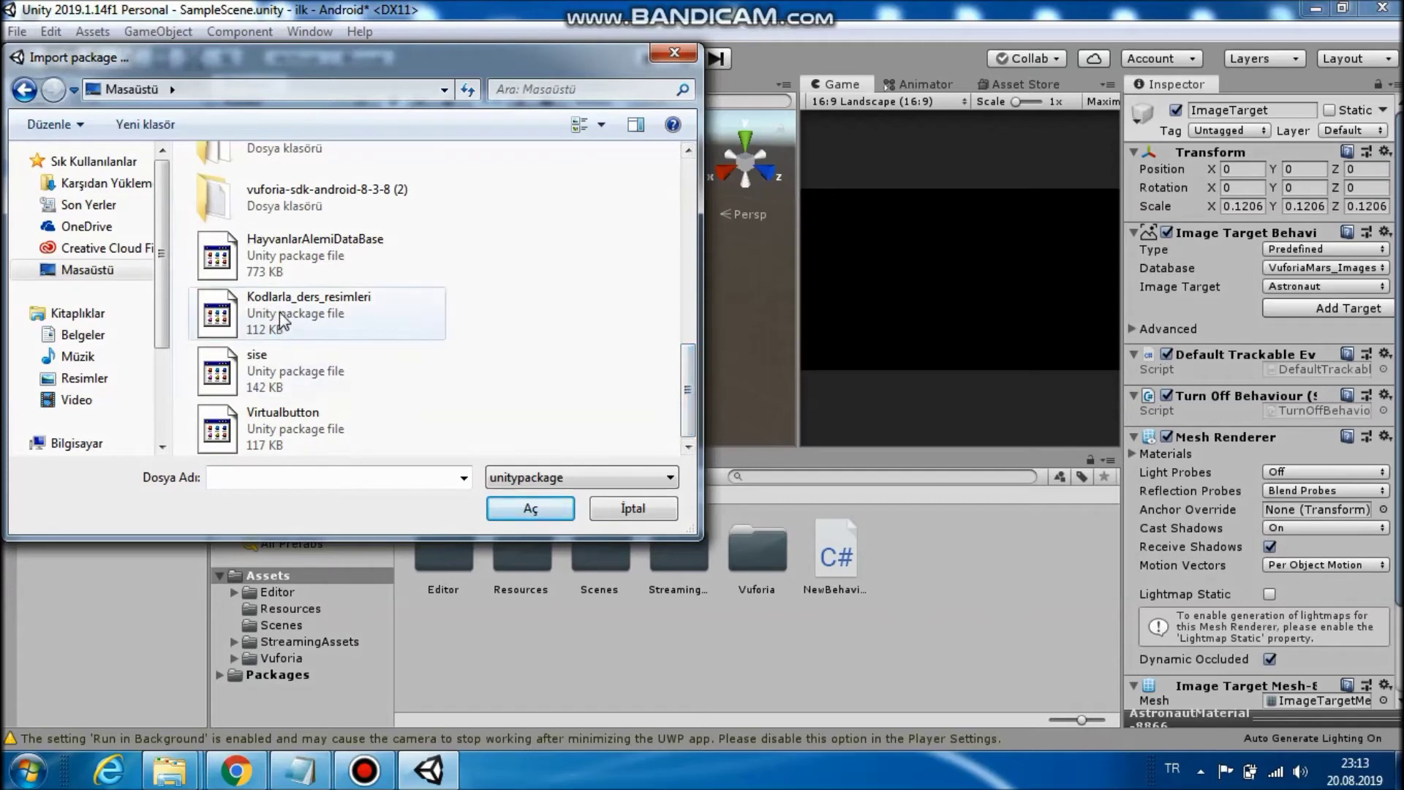
{"action": "left_click", "coordinate": [282, 321]}
{"action": "left_click", "coordinate": [521, 510]}
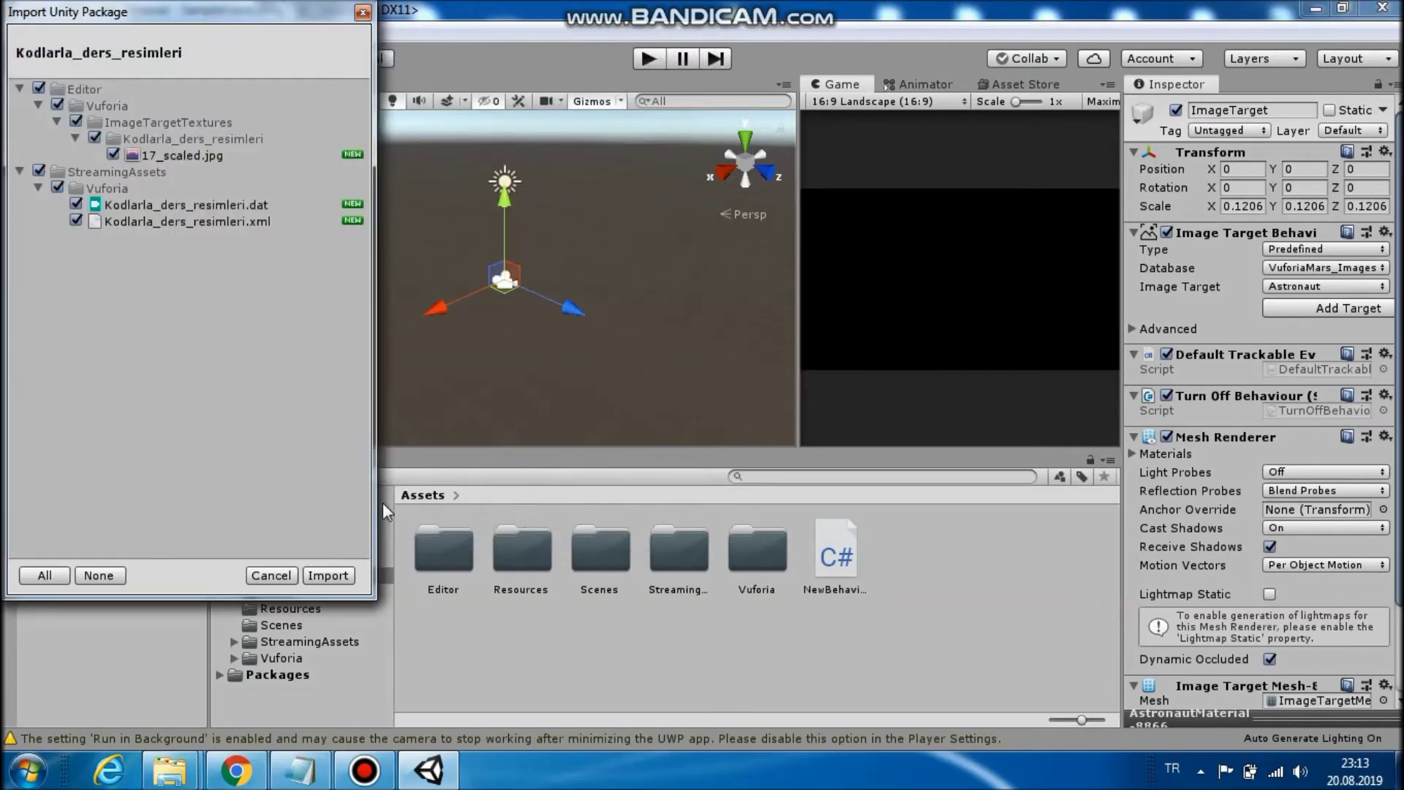
{"action": "left_click", "coordinate": [329, 576]}
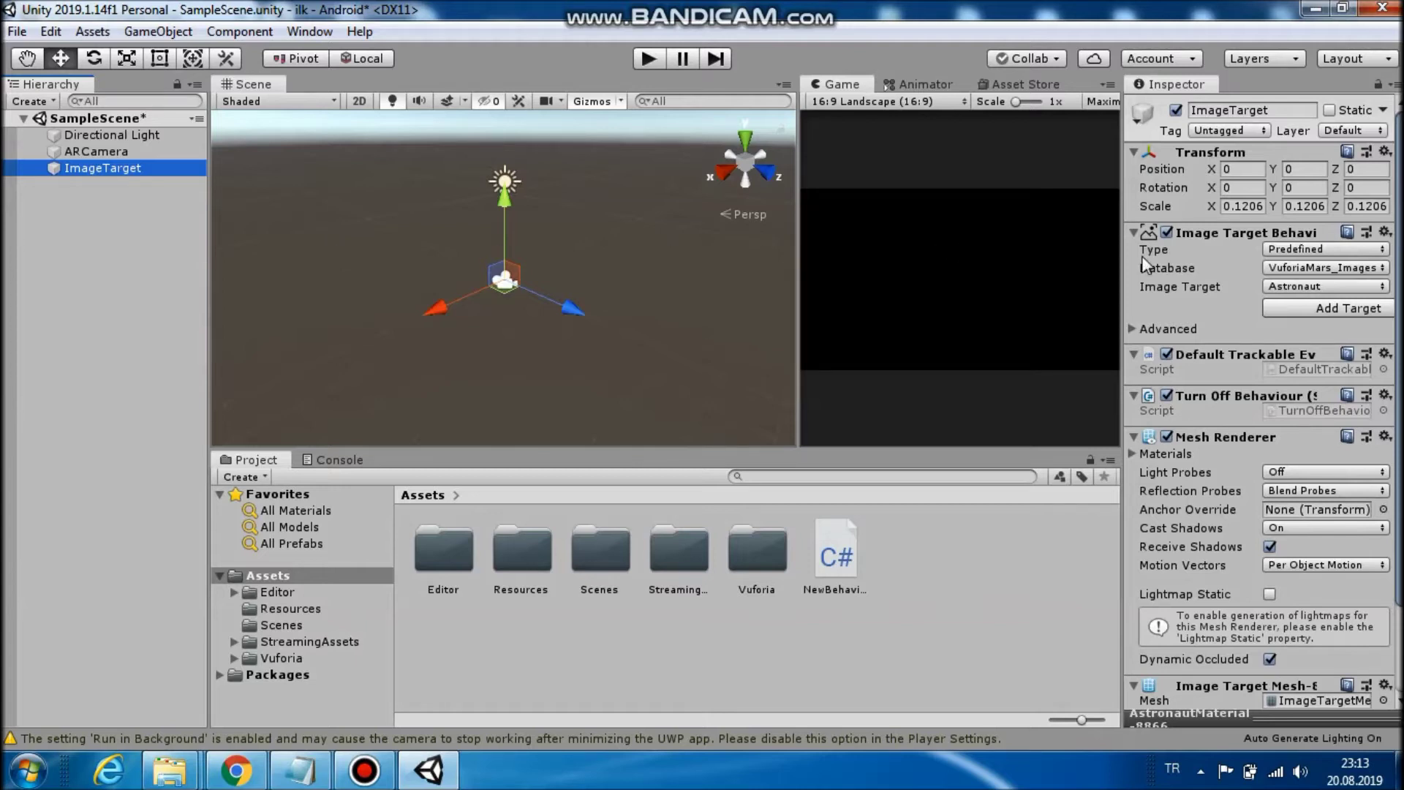
{"action": "left_click", "coordinate": [1294, 268]}
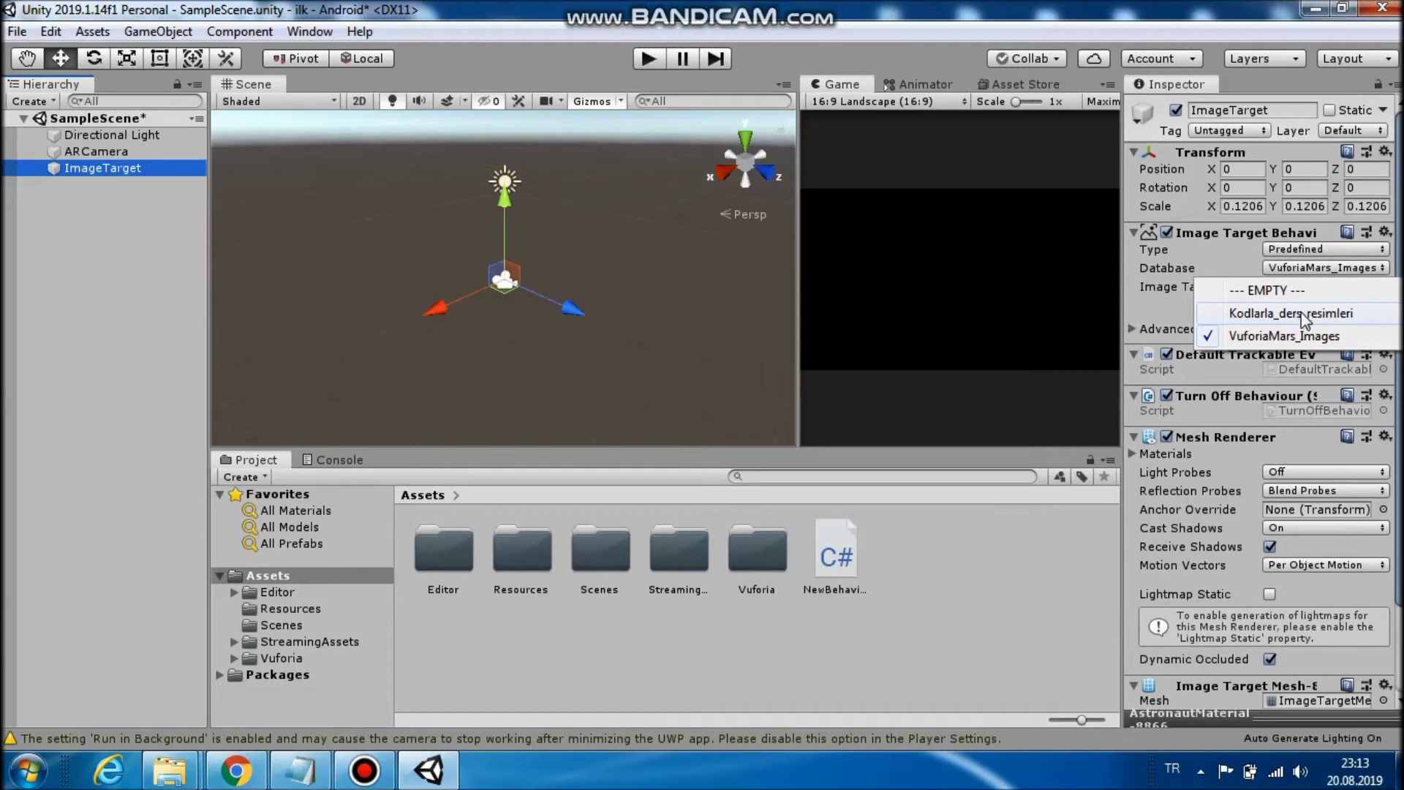
{"action": "left_click", "coordinate": [64, 254]}
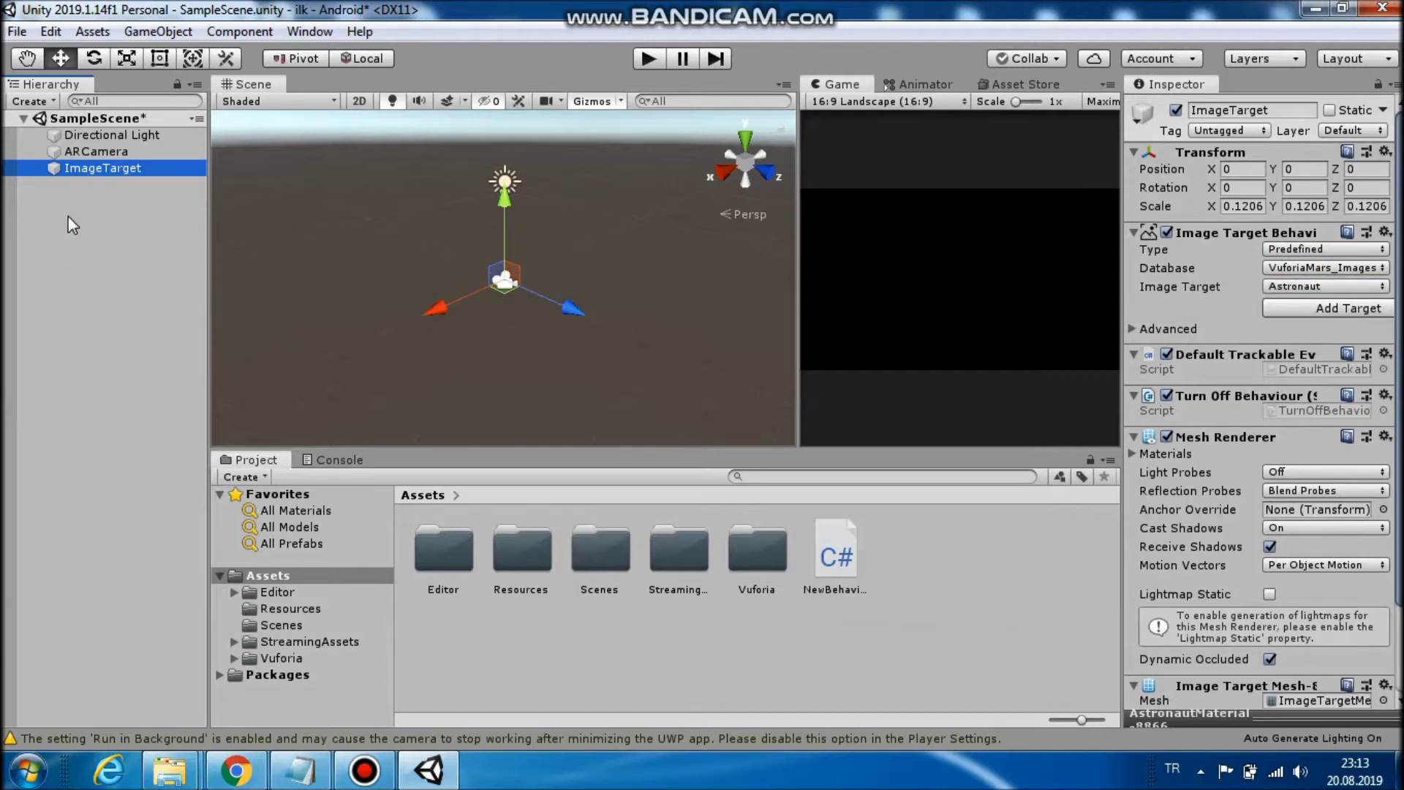
Select the ARCamera, switch to Chrome and copy the Kodlarla_ders license key from the Vuforia developer portal
{"action": "left_click", "coordinate": [95, 152]}
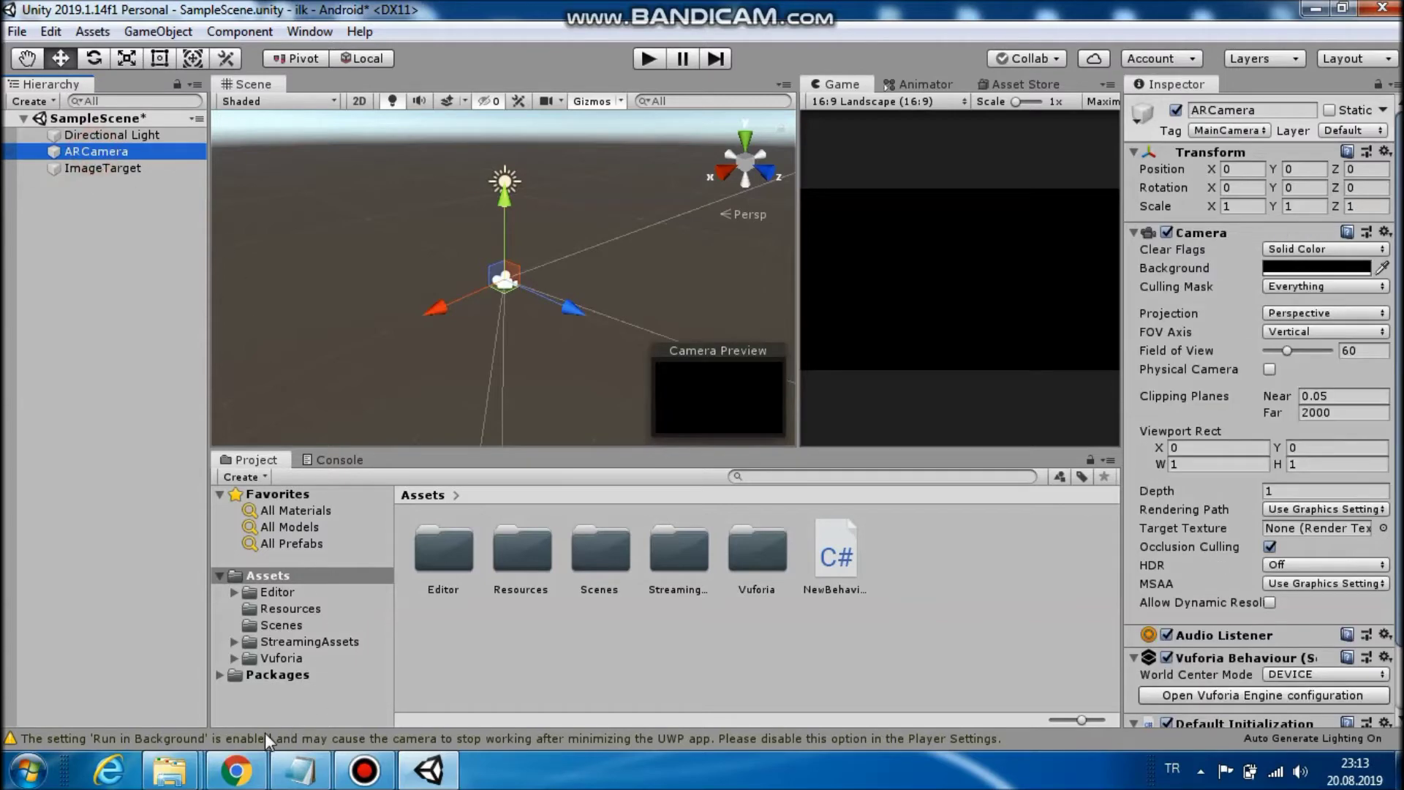
{"action": "left_click", "coordinate": [230, 781]}
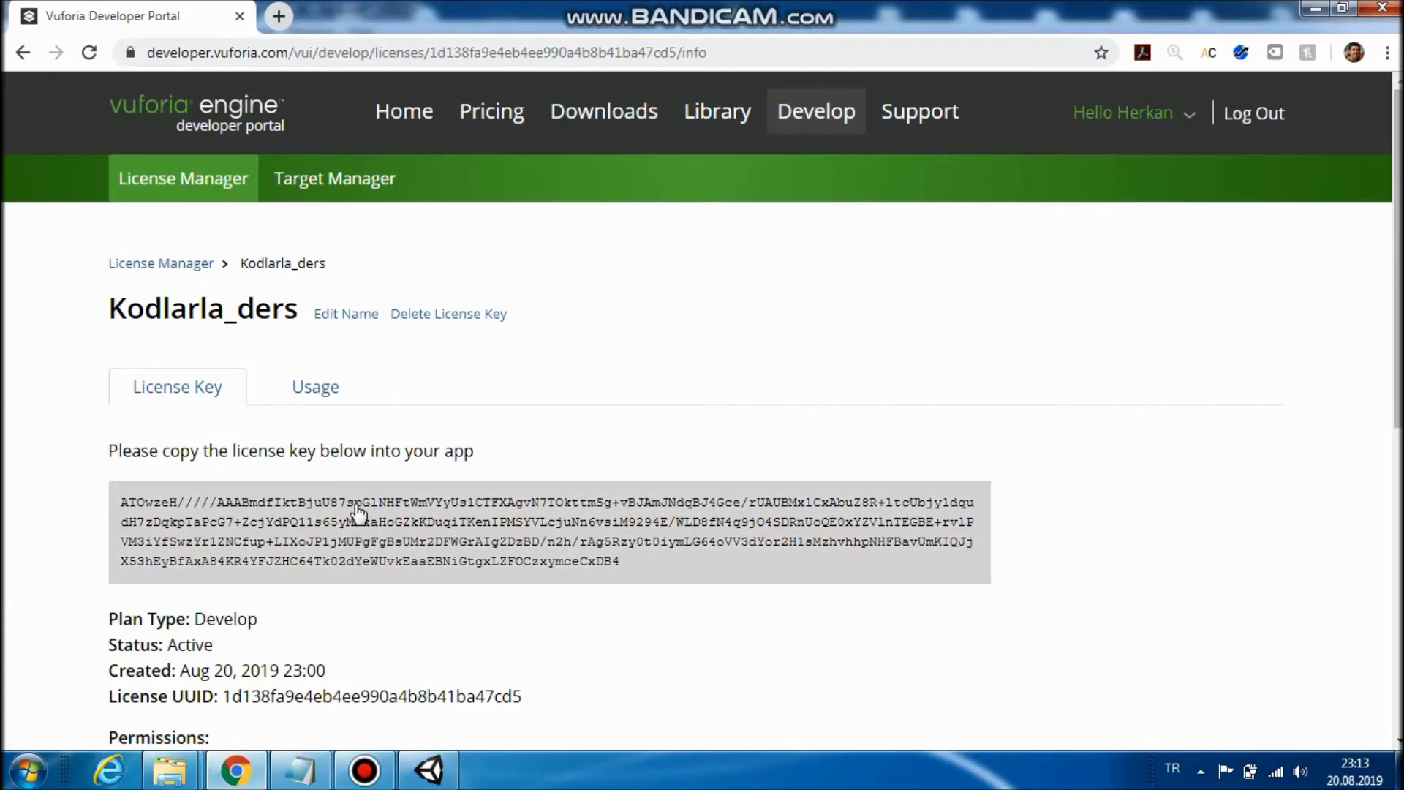
{"action": "left_click", "coordinate": [400, 538]}
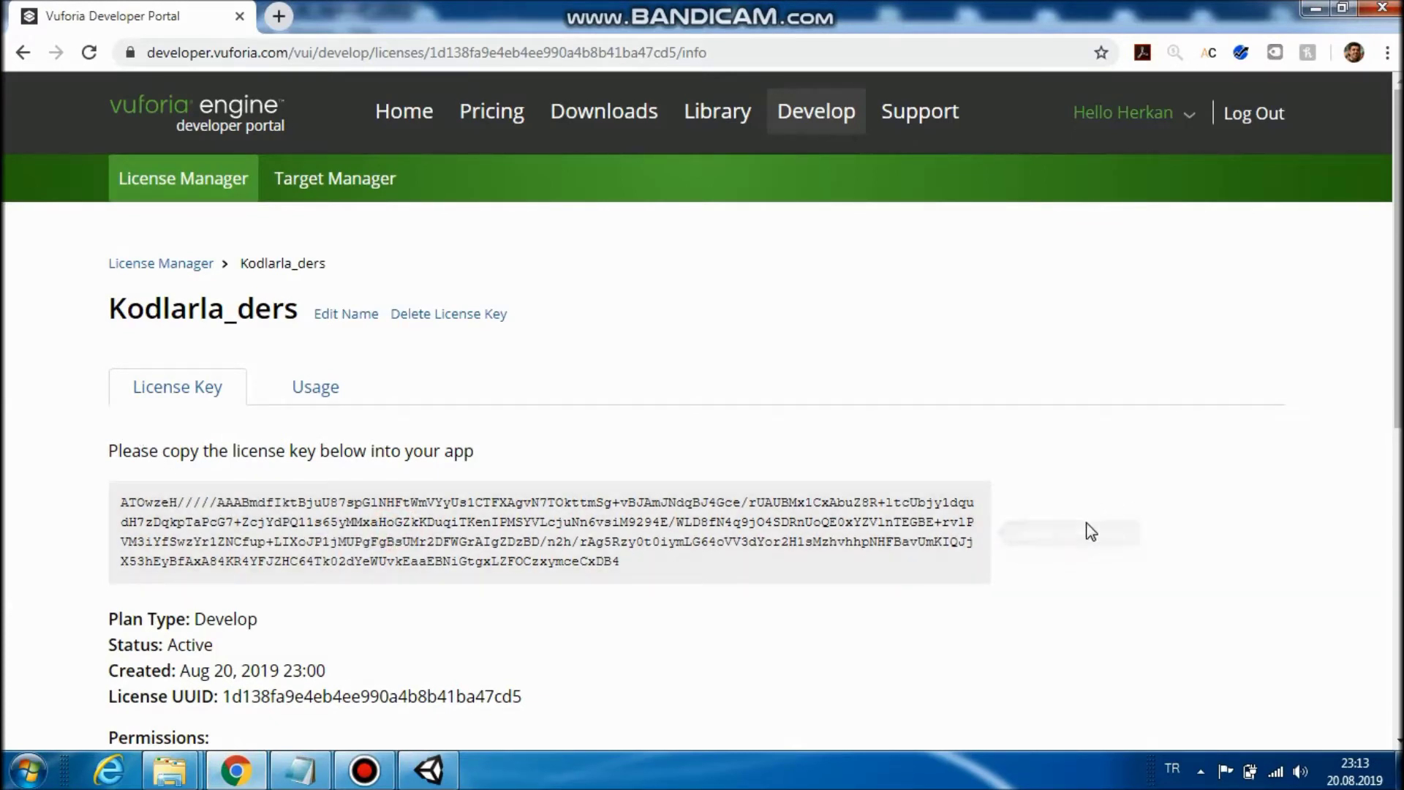
Return to Unity, open the ARCamera's Vuforia Engine configuration and paste the copied license key as the App License Key
{"action": "left_click", "coordinate": [433, 780]}
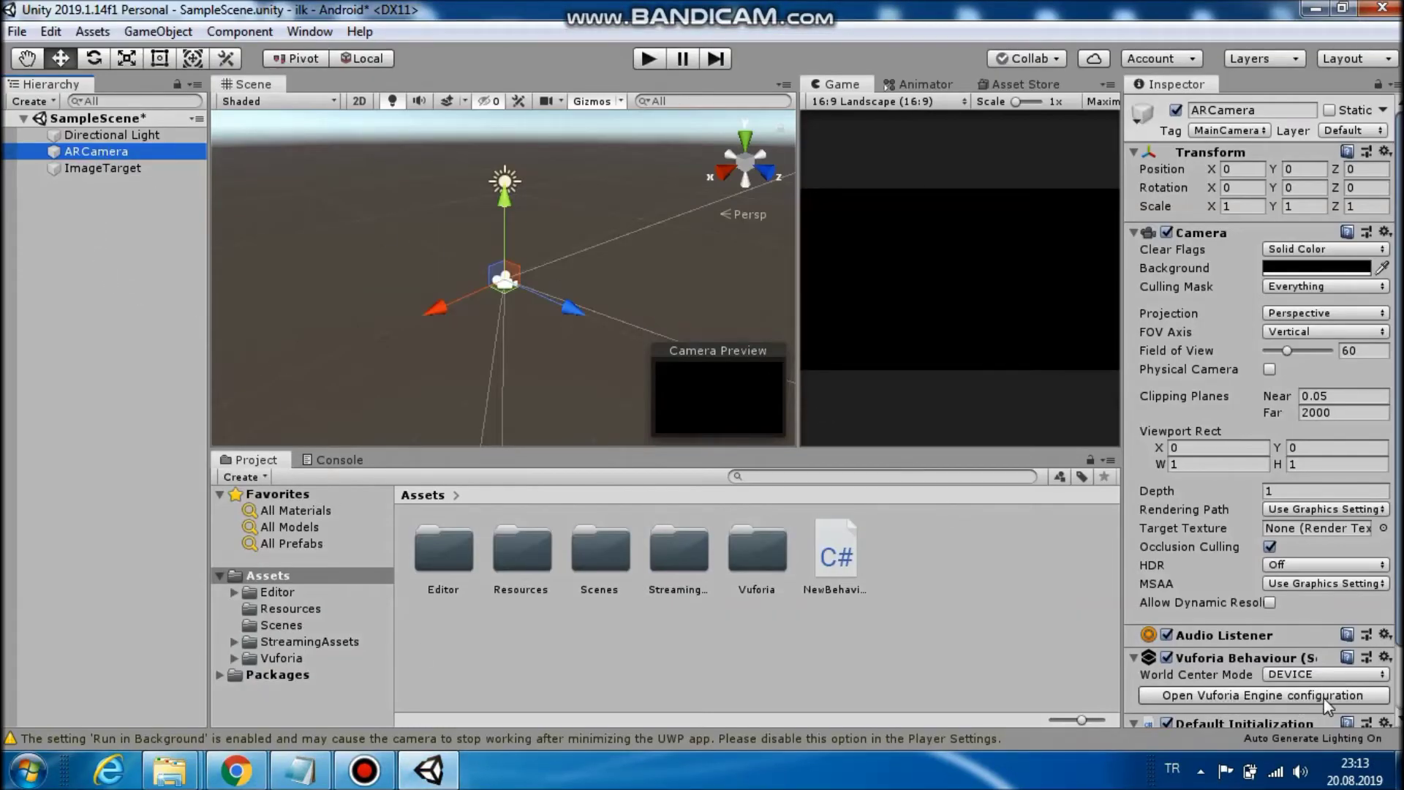
{"action": "left_click", "coordinate": [17, 31]}
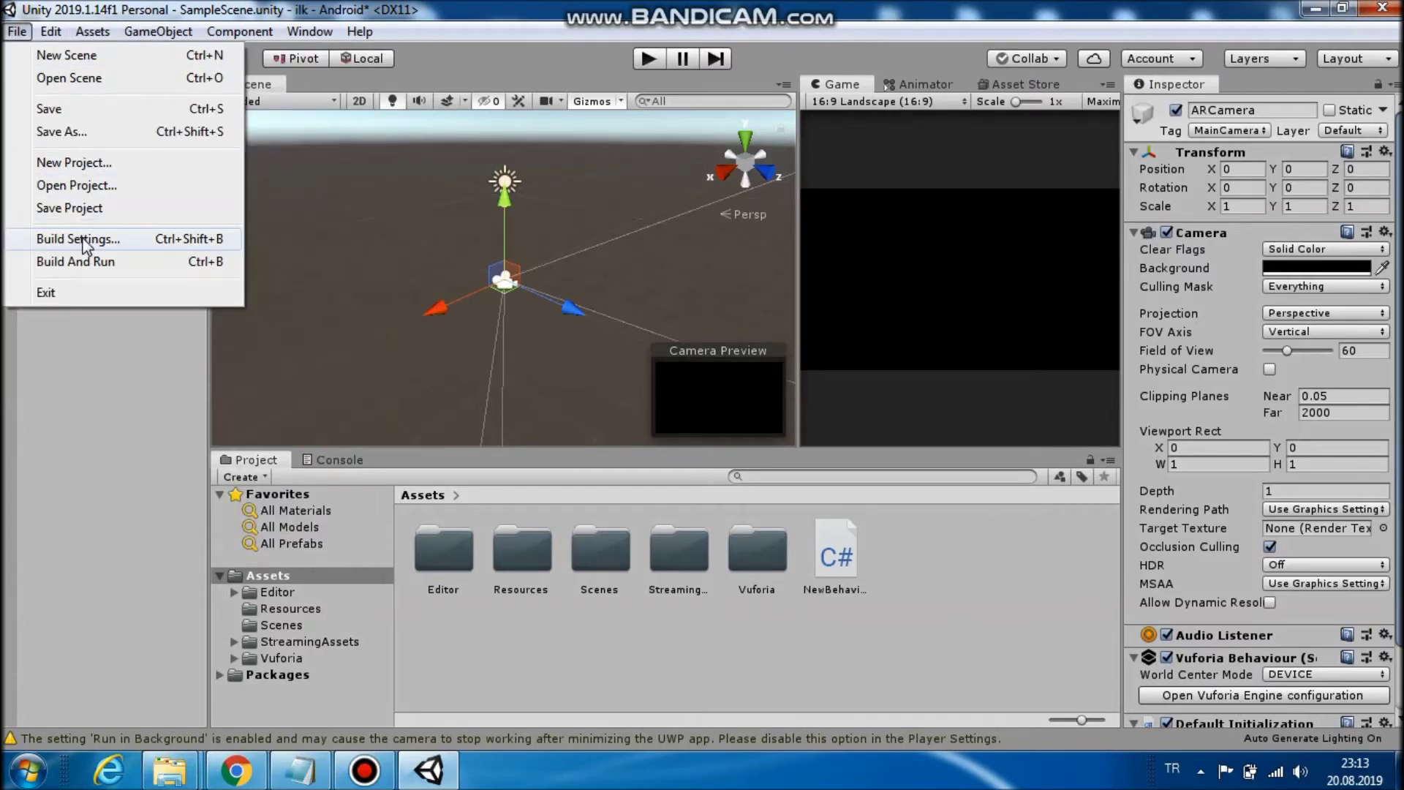
{"action": "left_click", "coordinate": [1184, 695]}
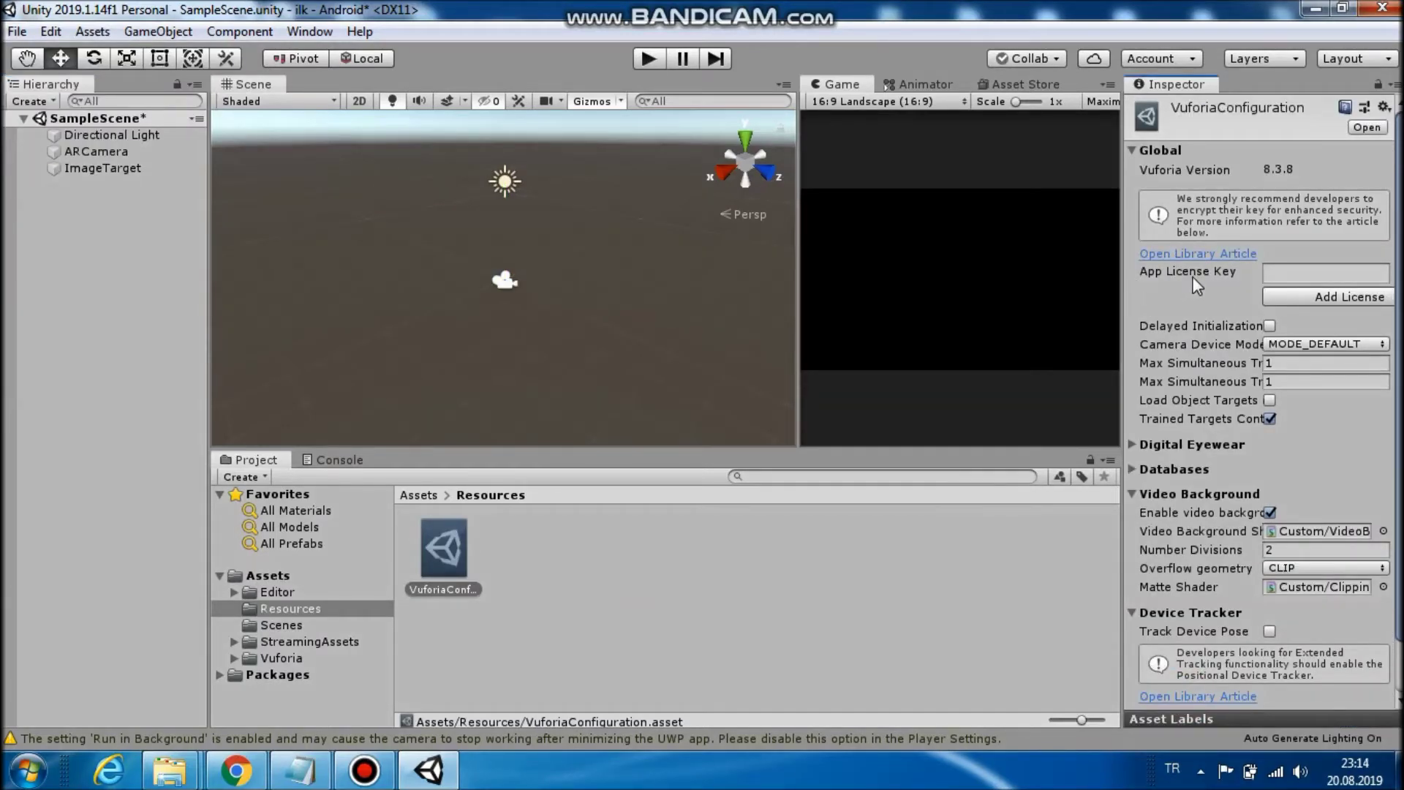
{"action": "left_click", "coordinate": [1276, 273]}
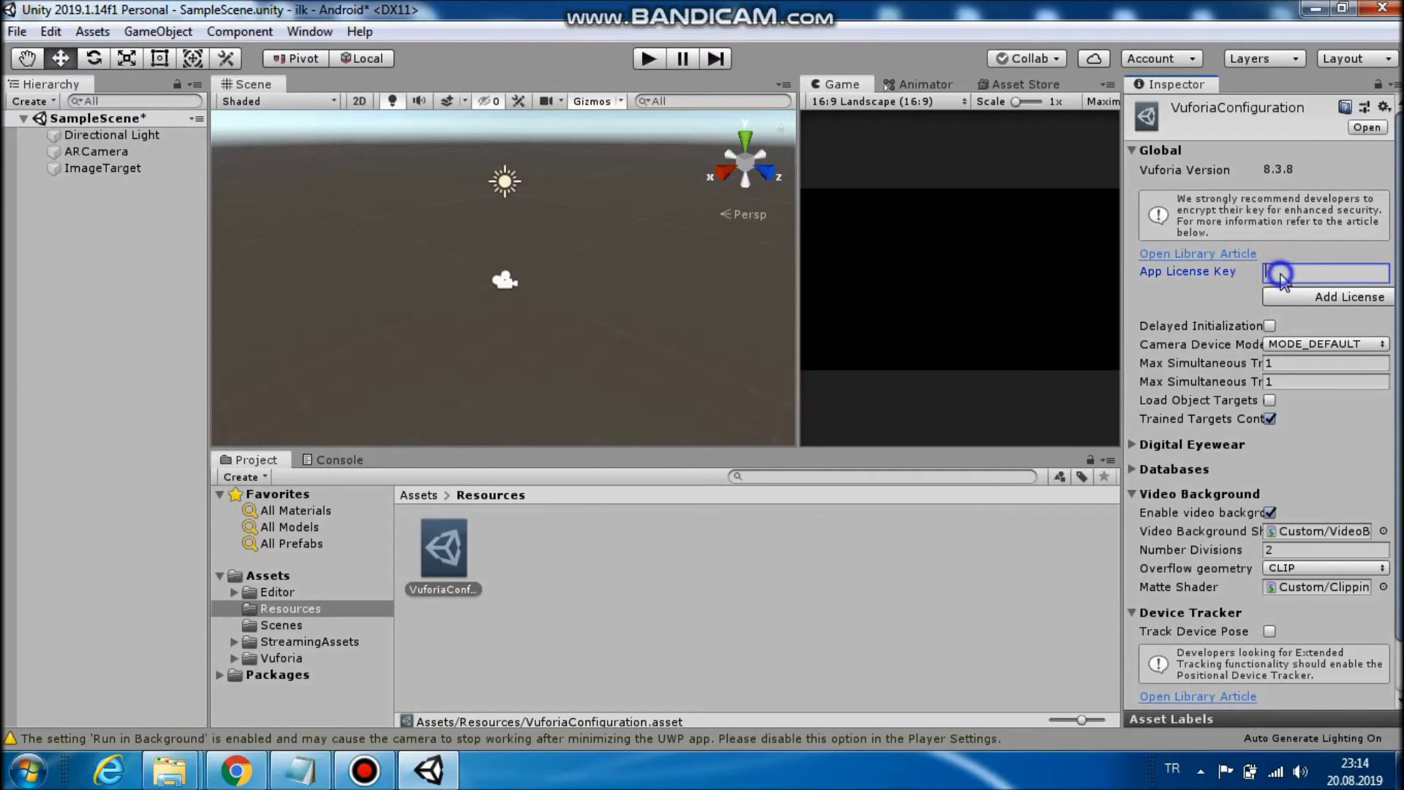
{"action": "right_click", "coordinate": [1282, 277]}
{"action": "left_click", "coordinate": [1329, 332]}
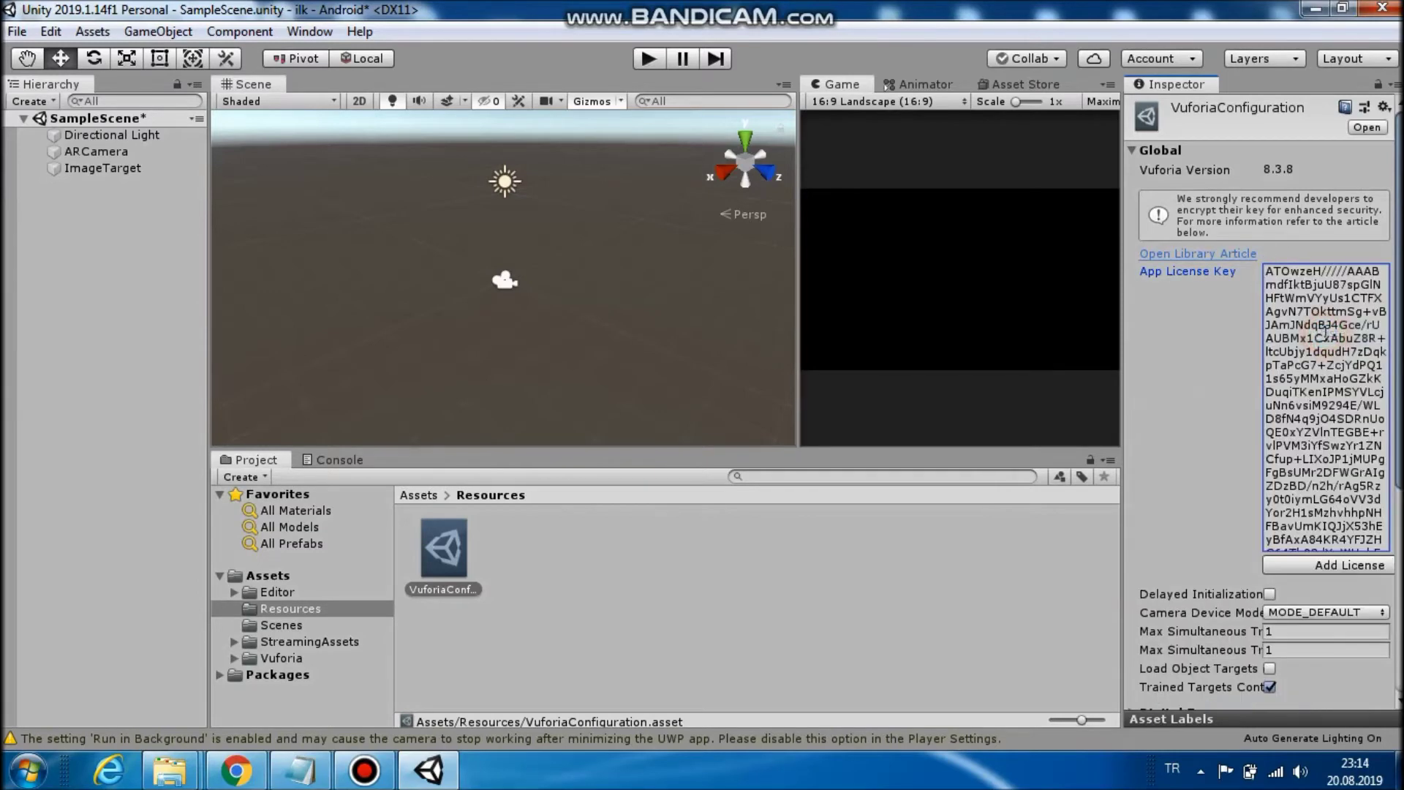
{"action": "left_click", "coordinate": [247, 768]}
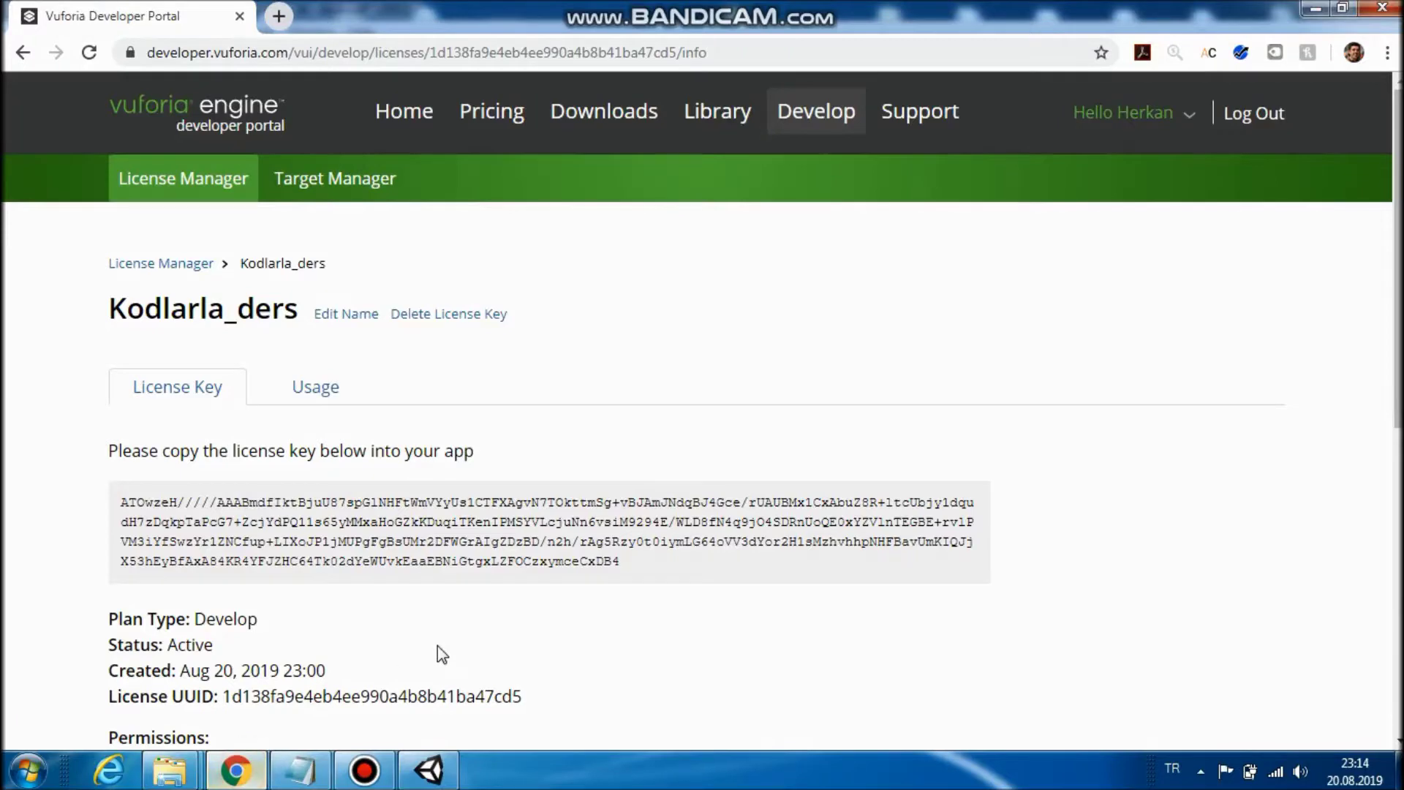
{"action": "left_click", "coordinate": [428, 768]}
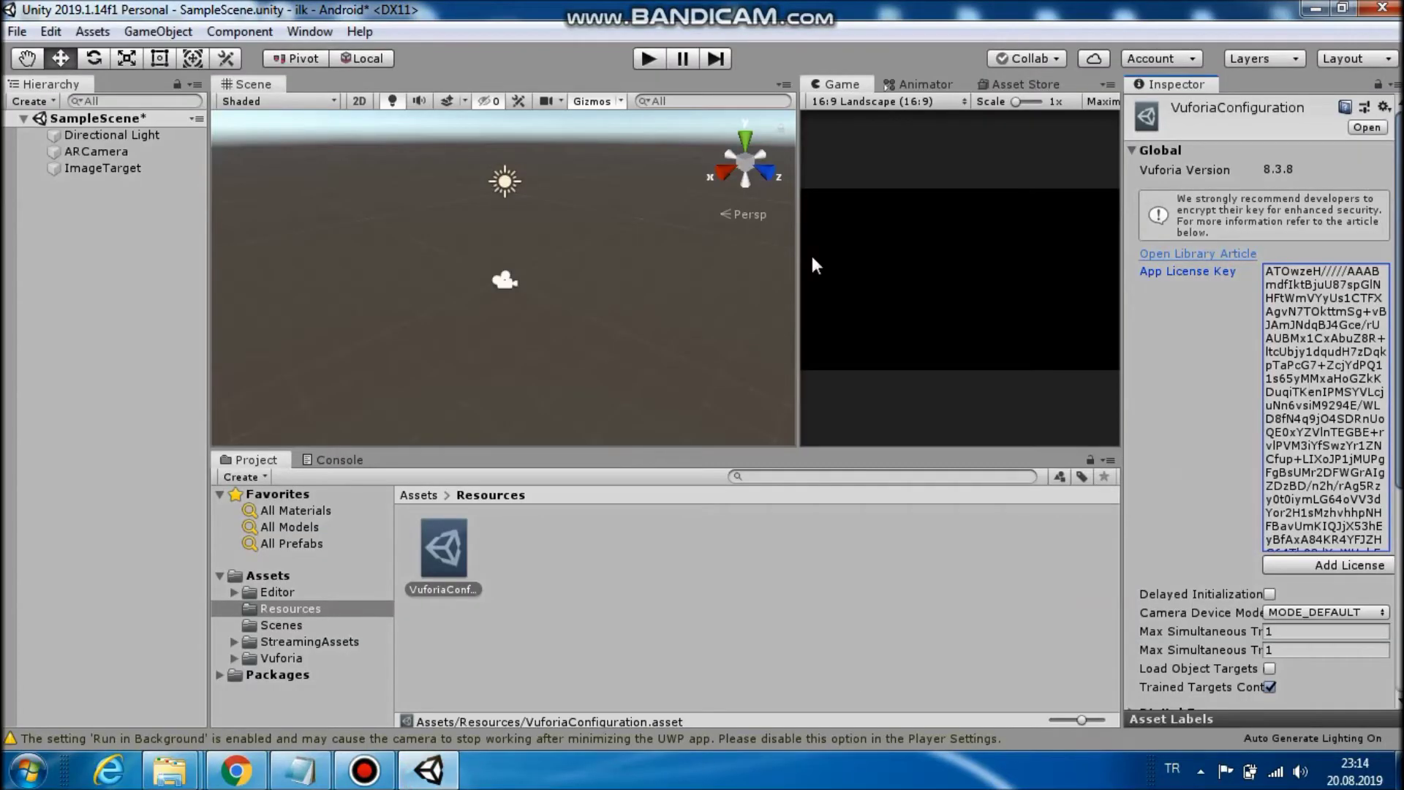
{"action": "left_click", "coordinate": [101, 234]}
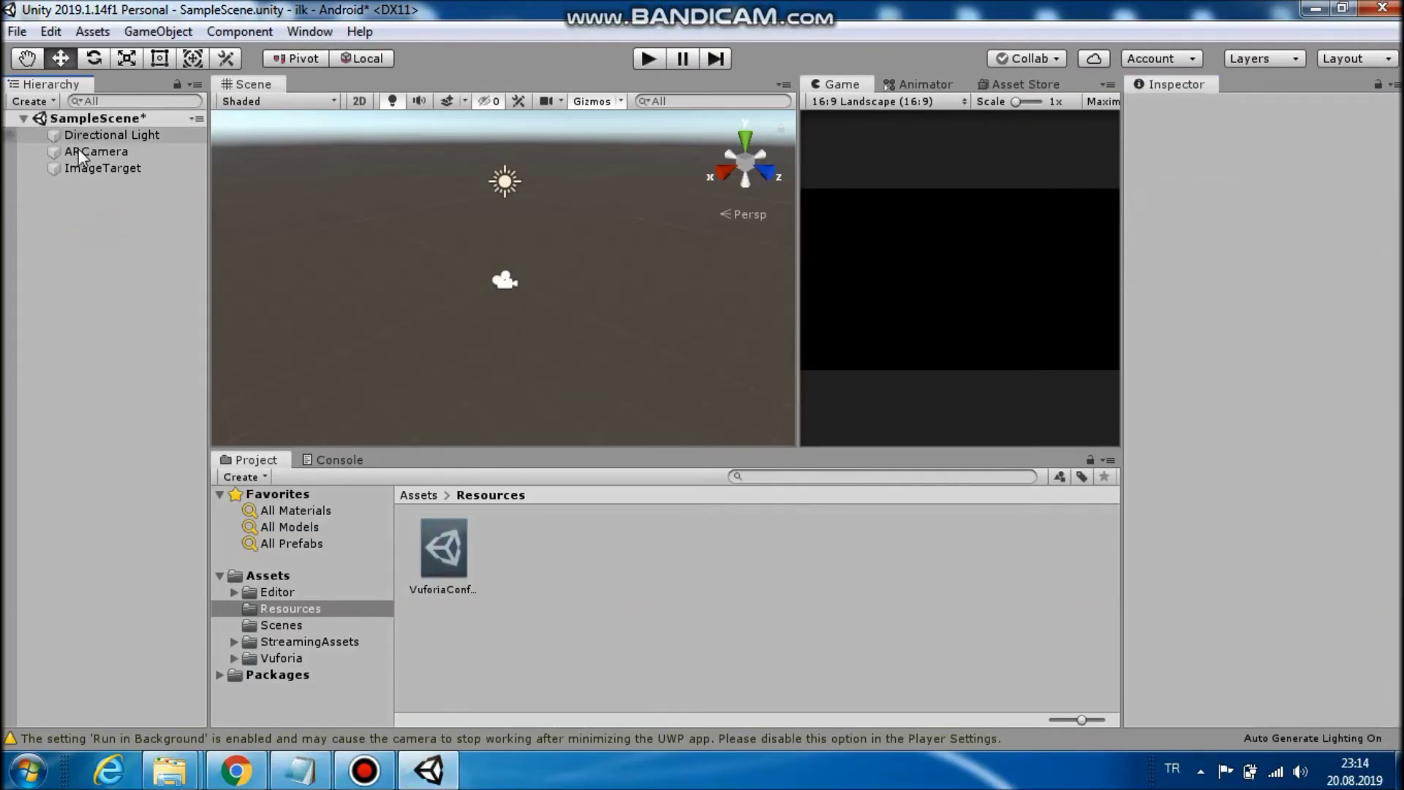
Set the ImageTarget's database to Kodlarla_ders_resimleri and turn the scene view to look from the top
{"action": "left_click", "coordinate": [84, 175]}
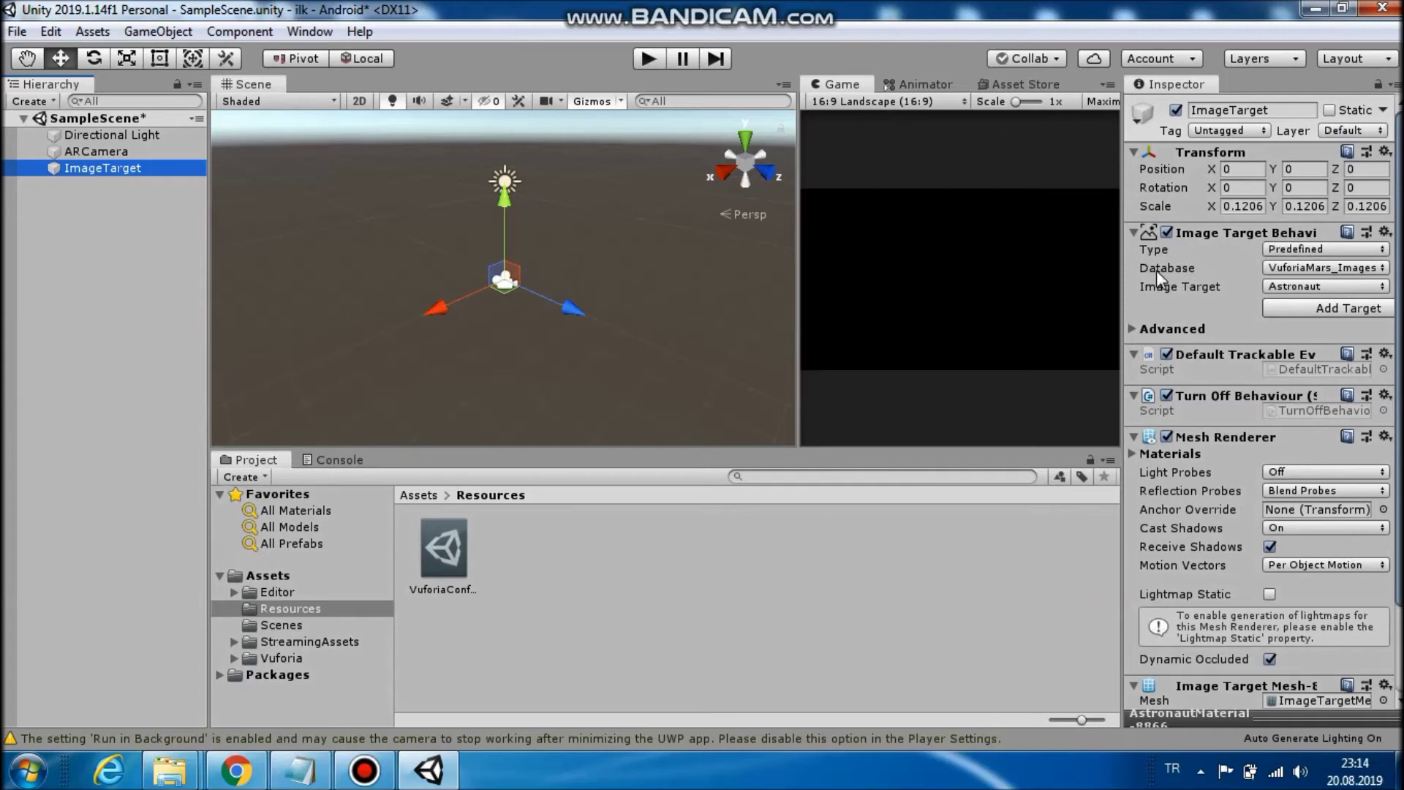
{"action": "left_click", "coordinate": [1133, 232]}
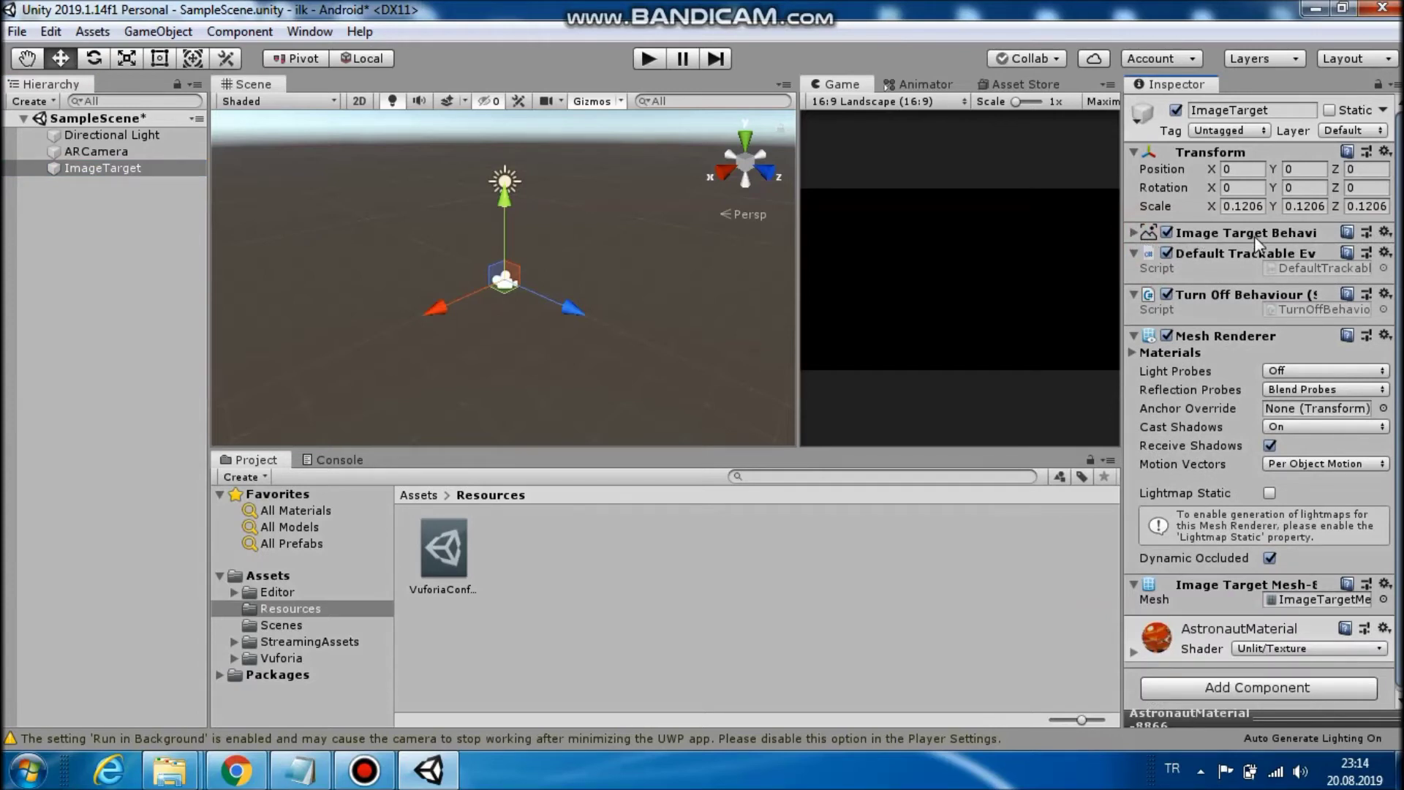
{"action": "left_click", "coordinate": [1131, 232]}
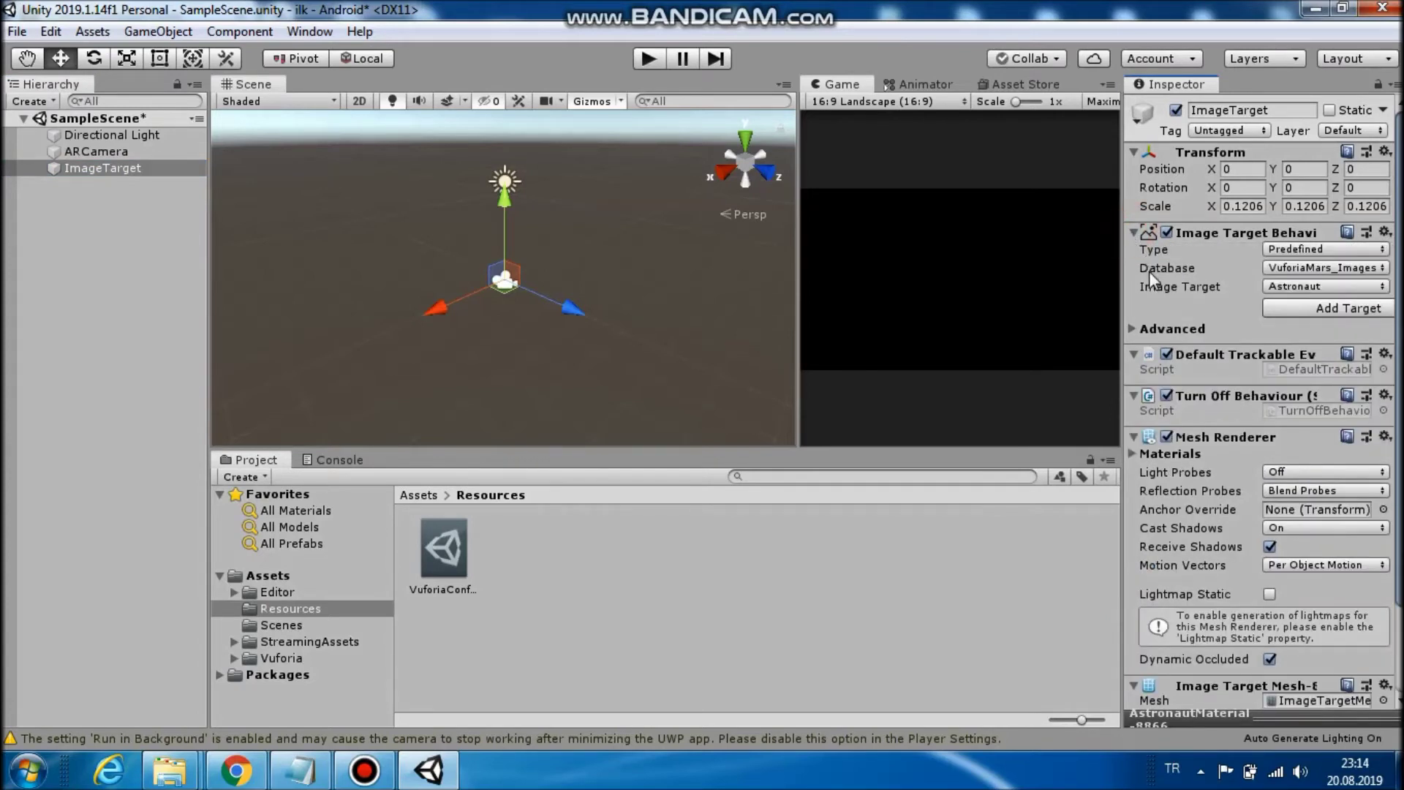
{"action": "left_click", "coordinate": [1288, 268]}
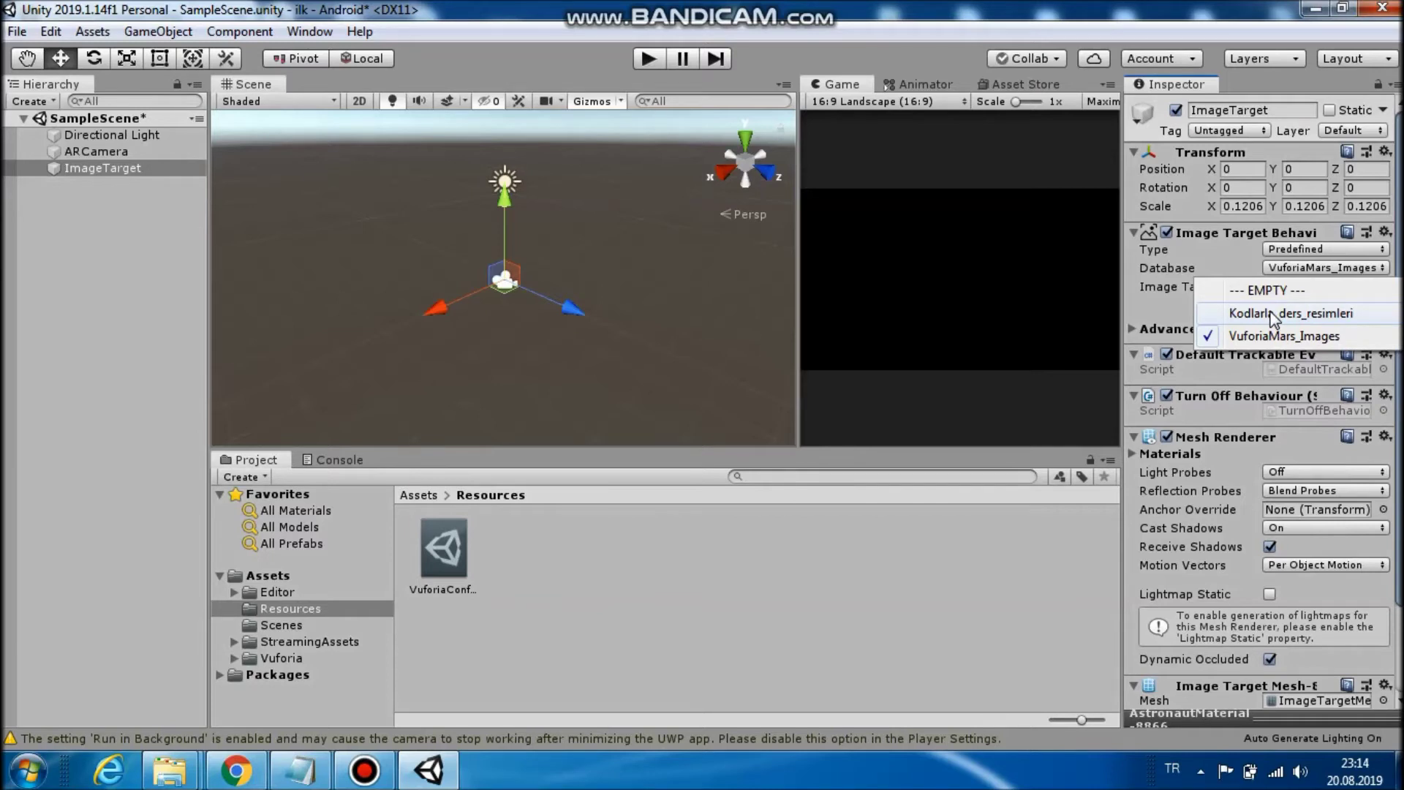
{"action": "left_click", "coordinate": [1272, 314]}
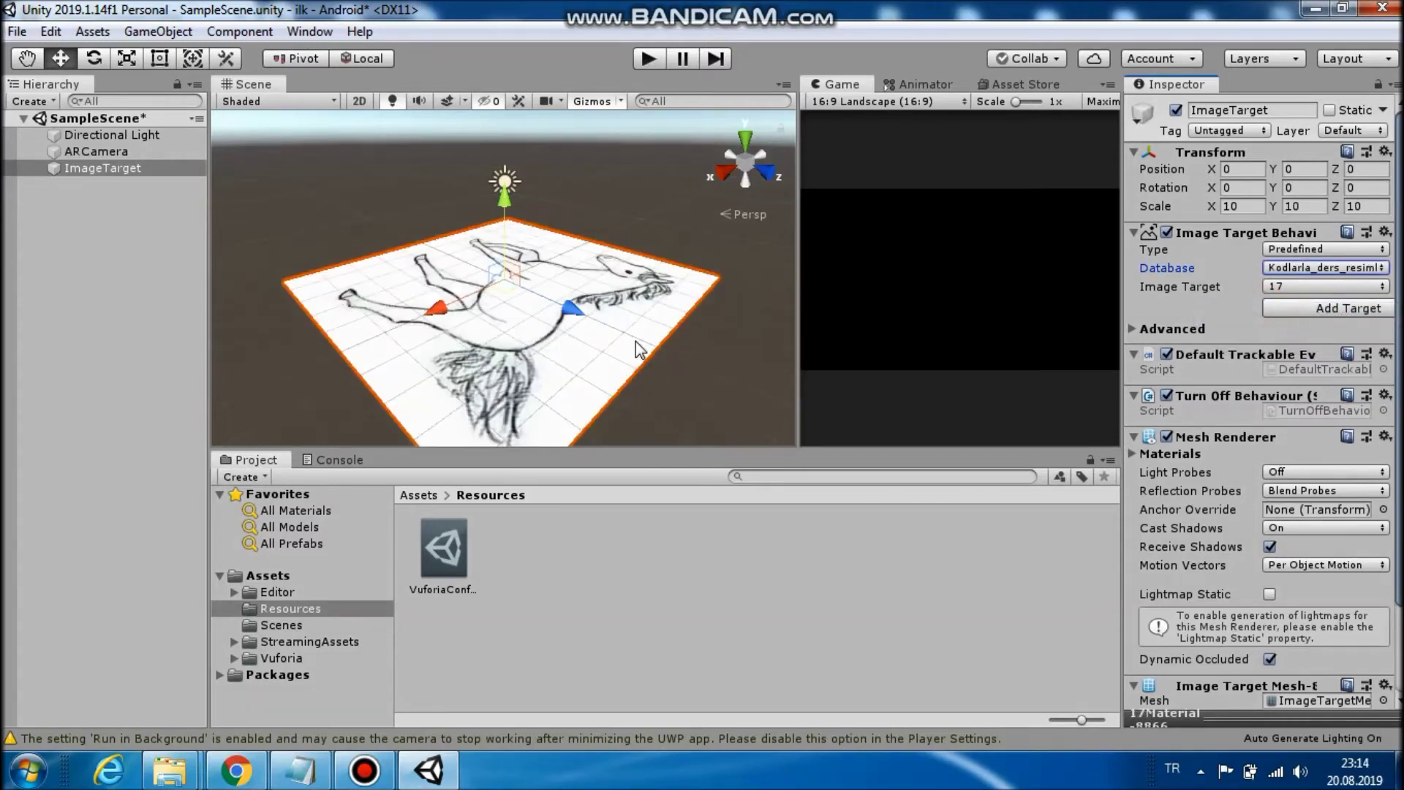
{"action": "left_click", "coordinate": [765, 175]}
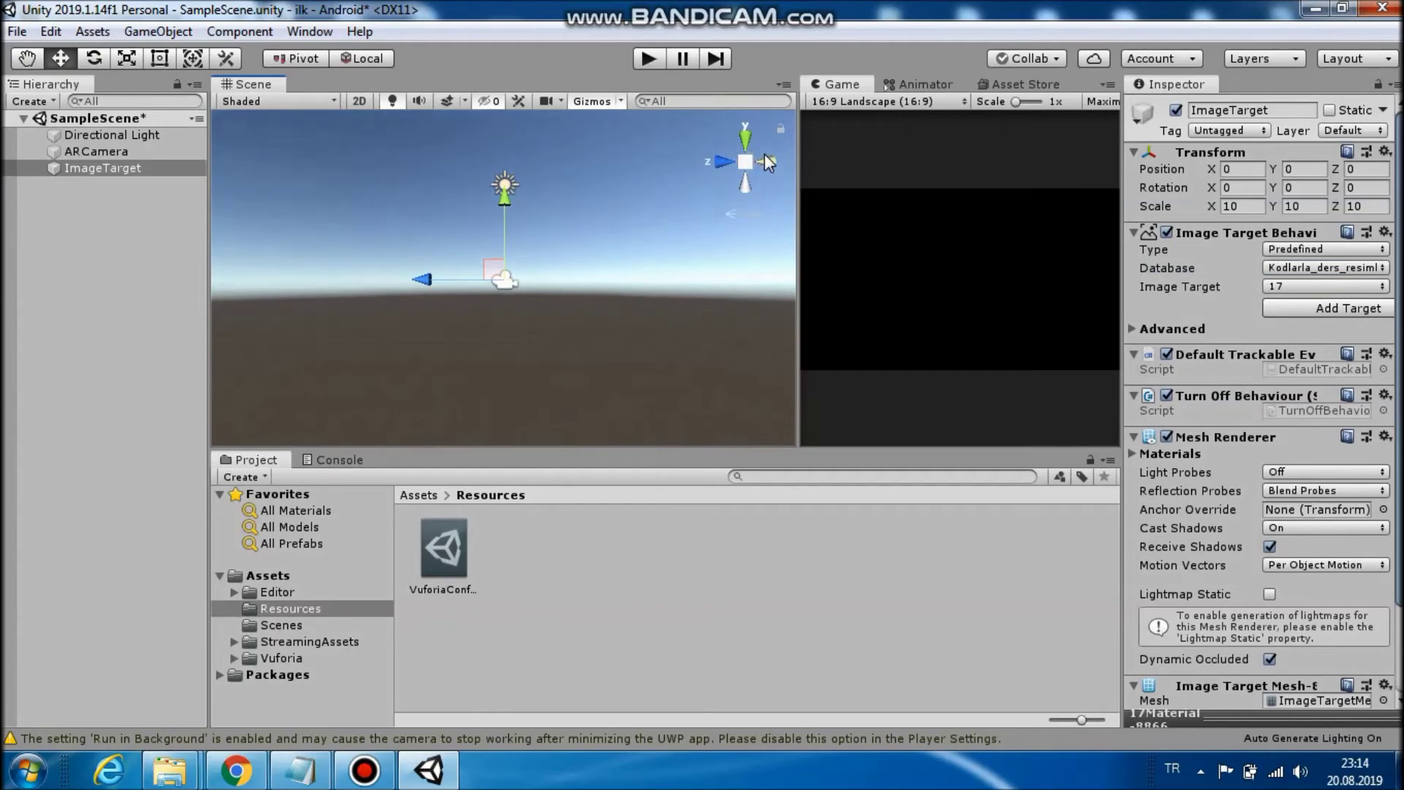
{"action": "left_click", "coordinate": [745, 137]}
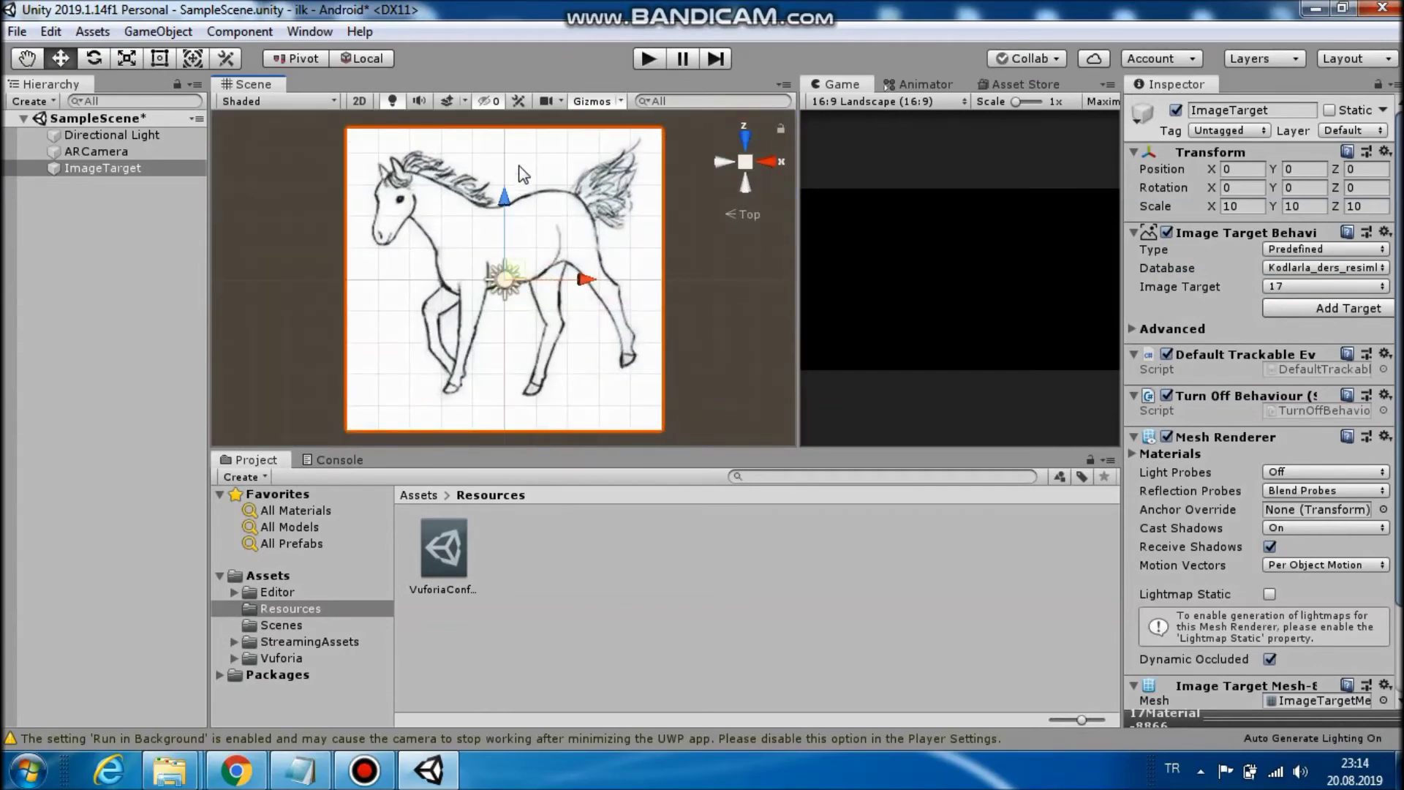
Review the App License Key in the ARCamera's Vuforia Engine configuration
{"action": "left_click", "coordinate": [86, 151]}
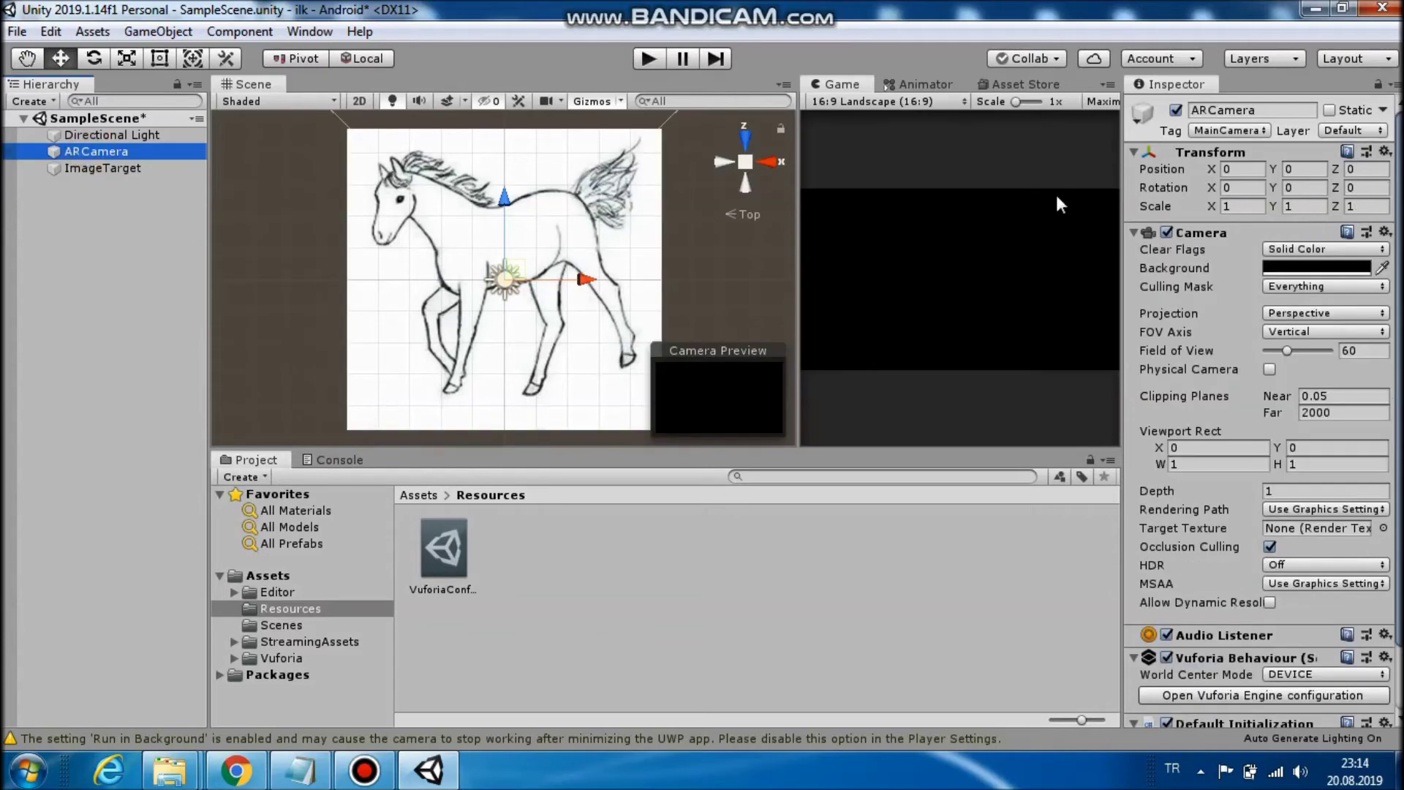
{"action": "left_click", "coordinate": [1248, 696]}
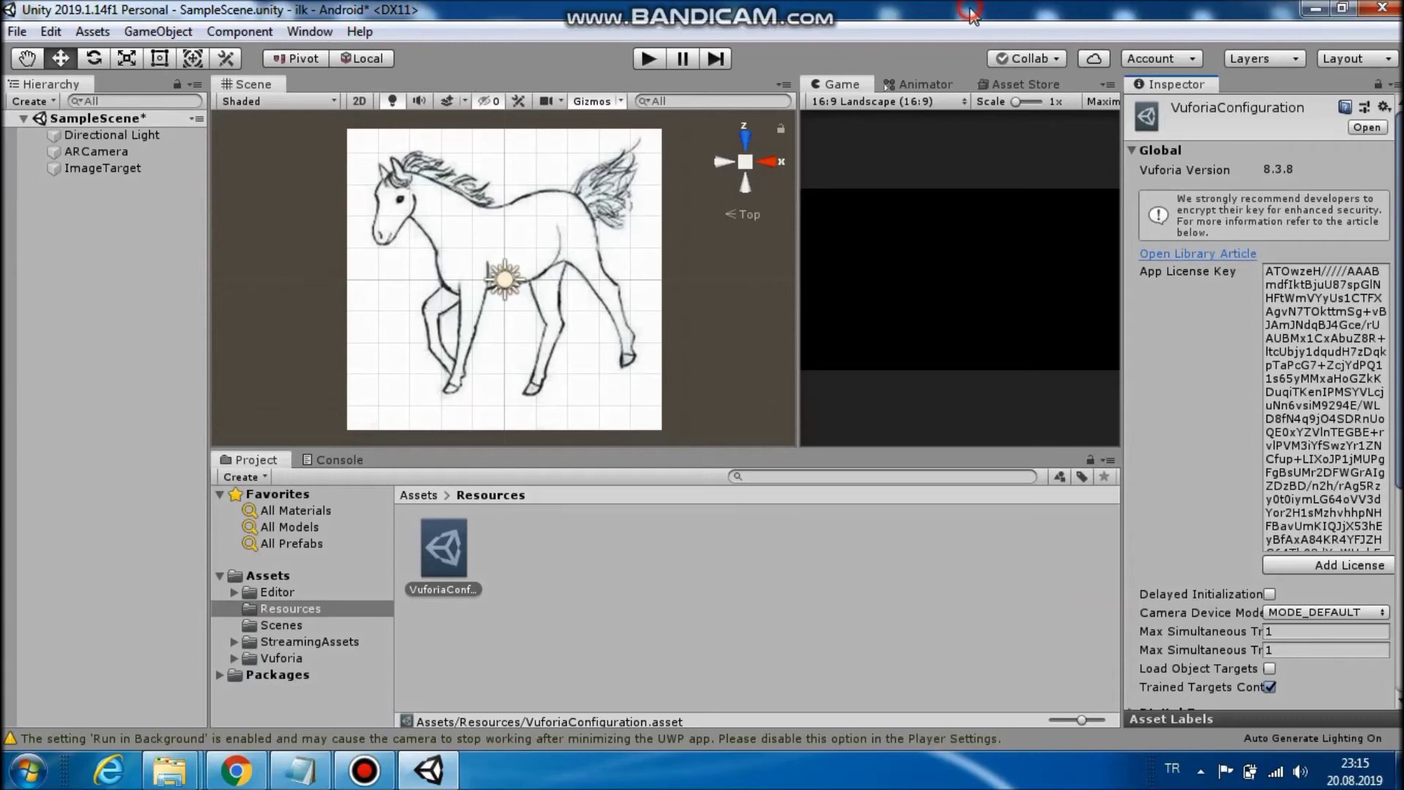
Import Human_with_skin.fbx from the desktop into the Resources folder and place it in the scene as a child of ImageTarget
{"action": "left_click", "coordinate": [1342, 8]}
{"action": "left_click", "coordinate": [1314, 9]}
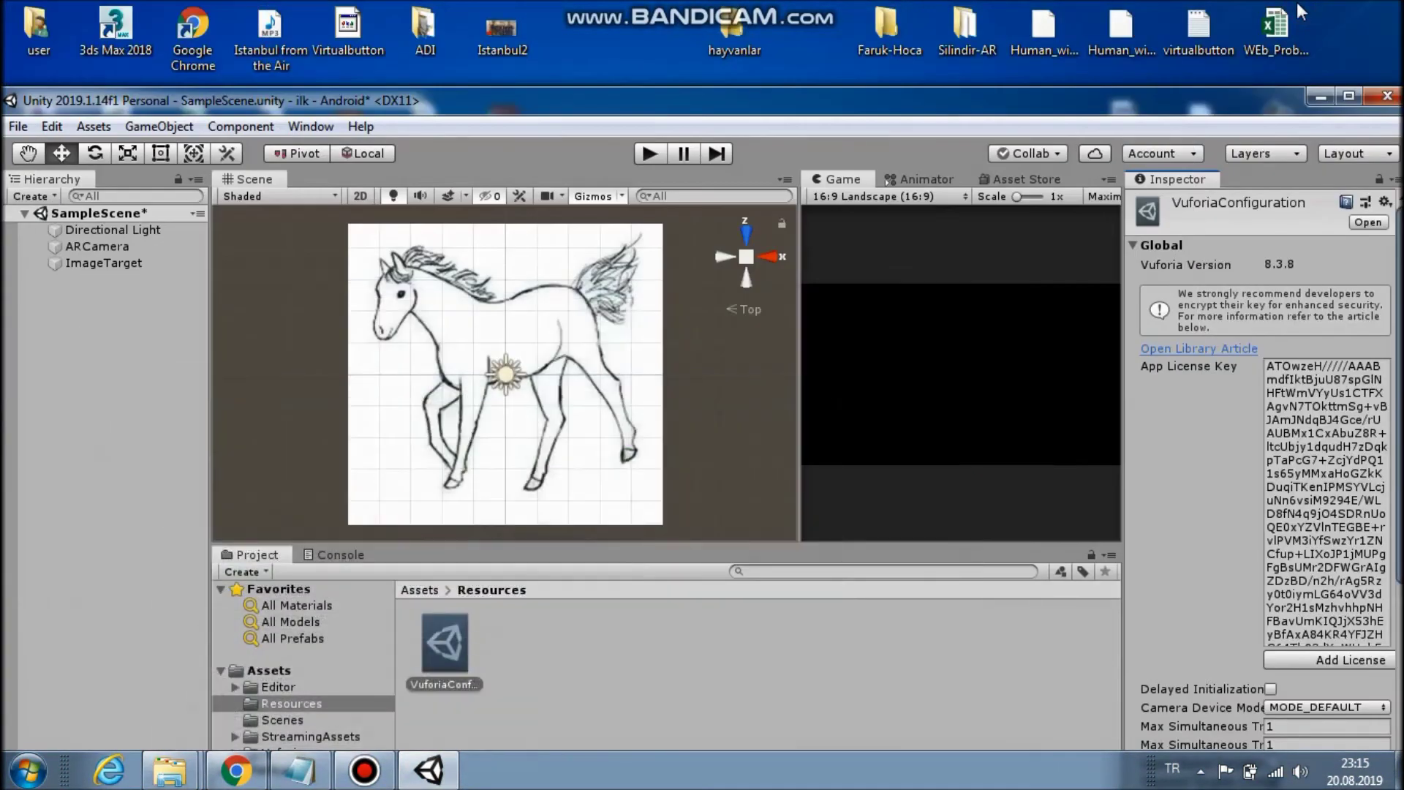
{"action": "left_click_drag", "start_coordinate": [1020, 45], "coordinate": [578, 675]}
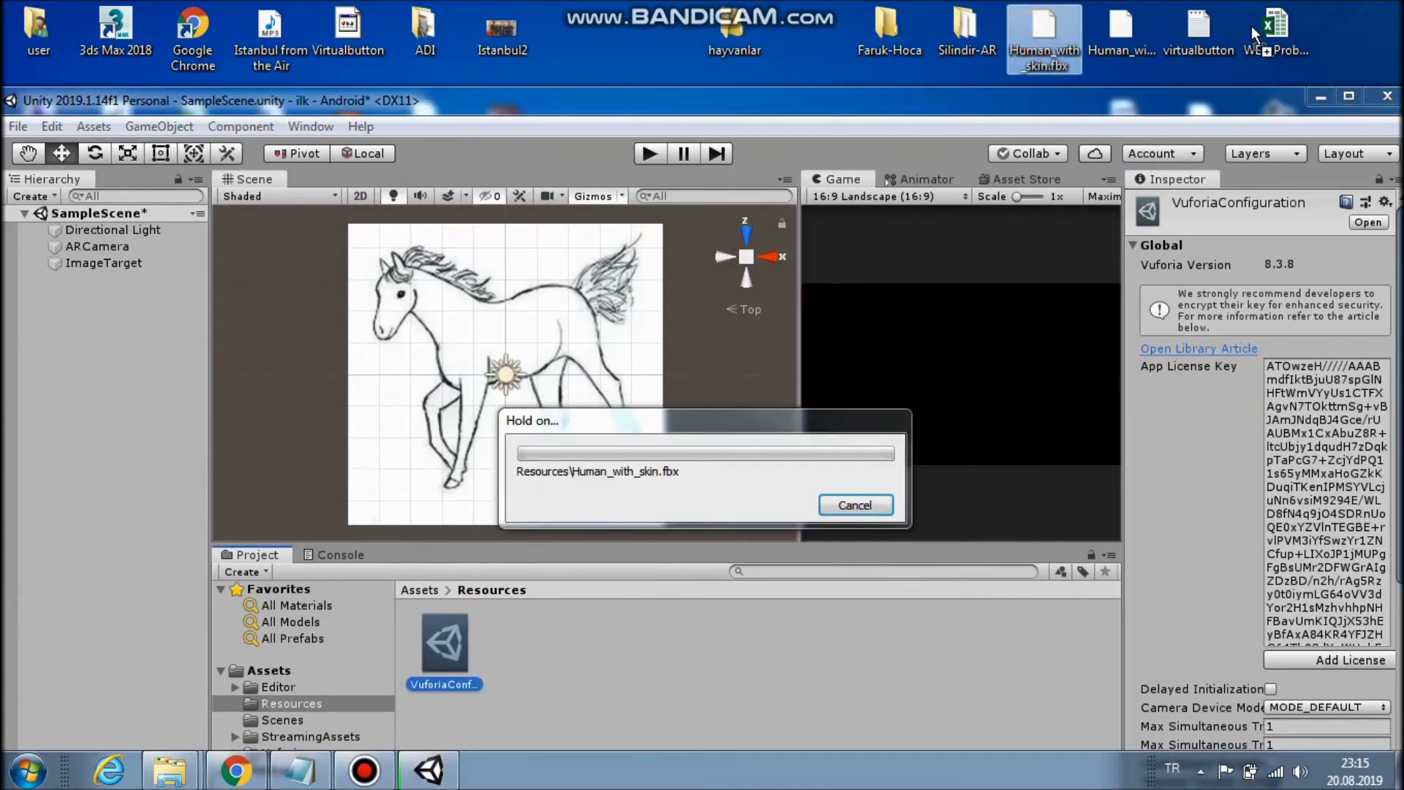
{"action": "left_click", "coordinate": [1349, 96]}
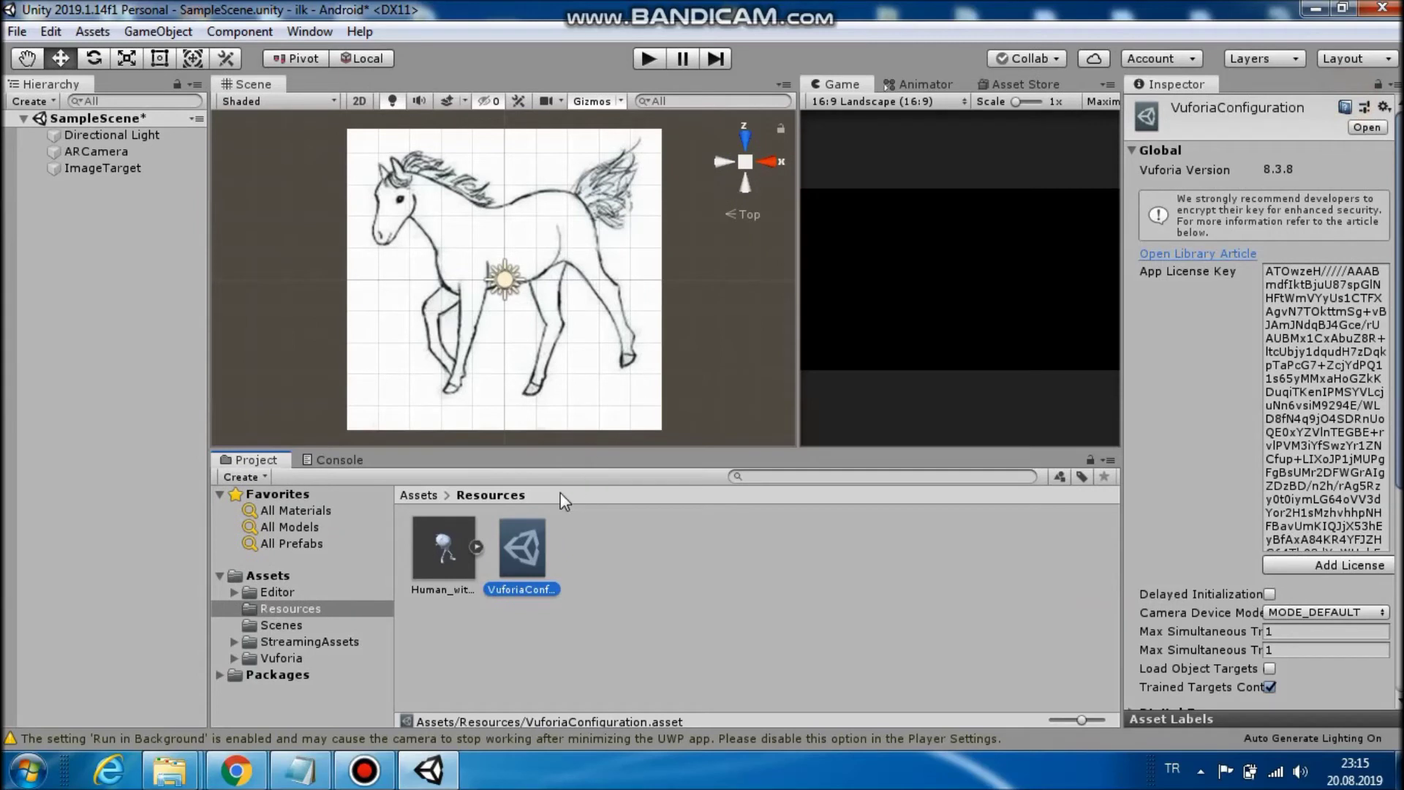
{"action": "left_click_drag", "start_coordinate": [441, 560], "coordinate": [117, 165]}
{"action": "scroll", "coordinate": [591, 246], "scroll_direction": "down", "scroll_amount": 5}
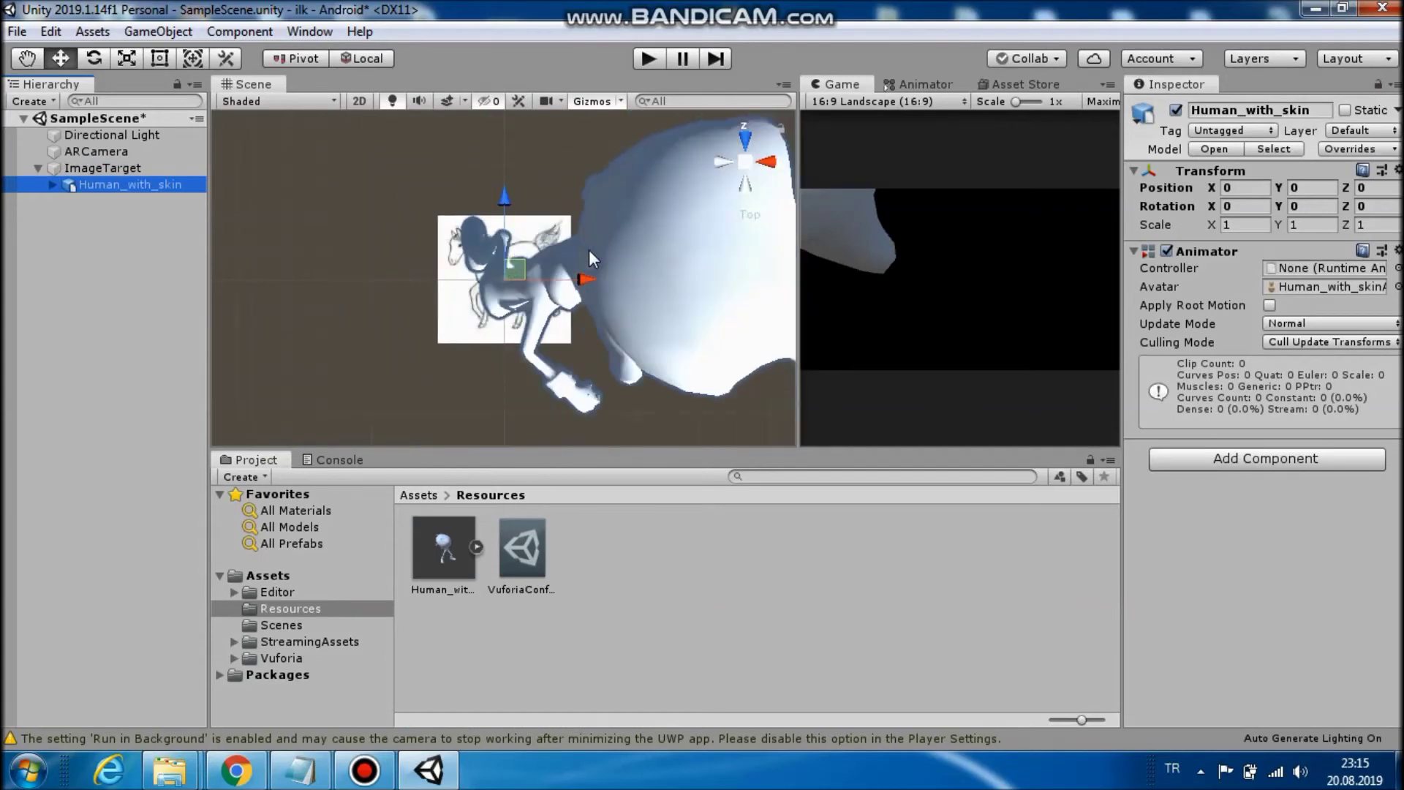
Rotate the Human_with_skin model upright over the image target, to about X 1.1, Y 89.7 and Z 83.5
{"action": "left_click", "coordinate": [94, 58]}
{"action": "left_click_drag", "start_coordinate": [510, 307], "coordinate": [459, 69]}
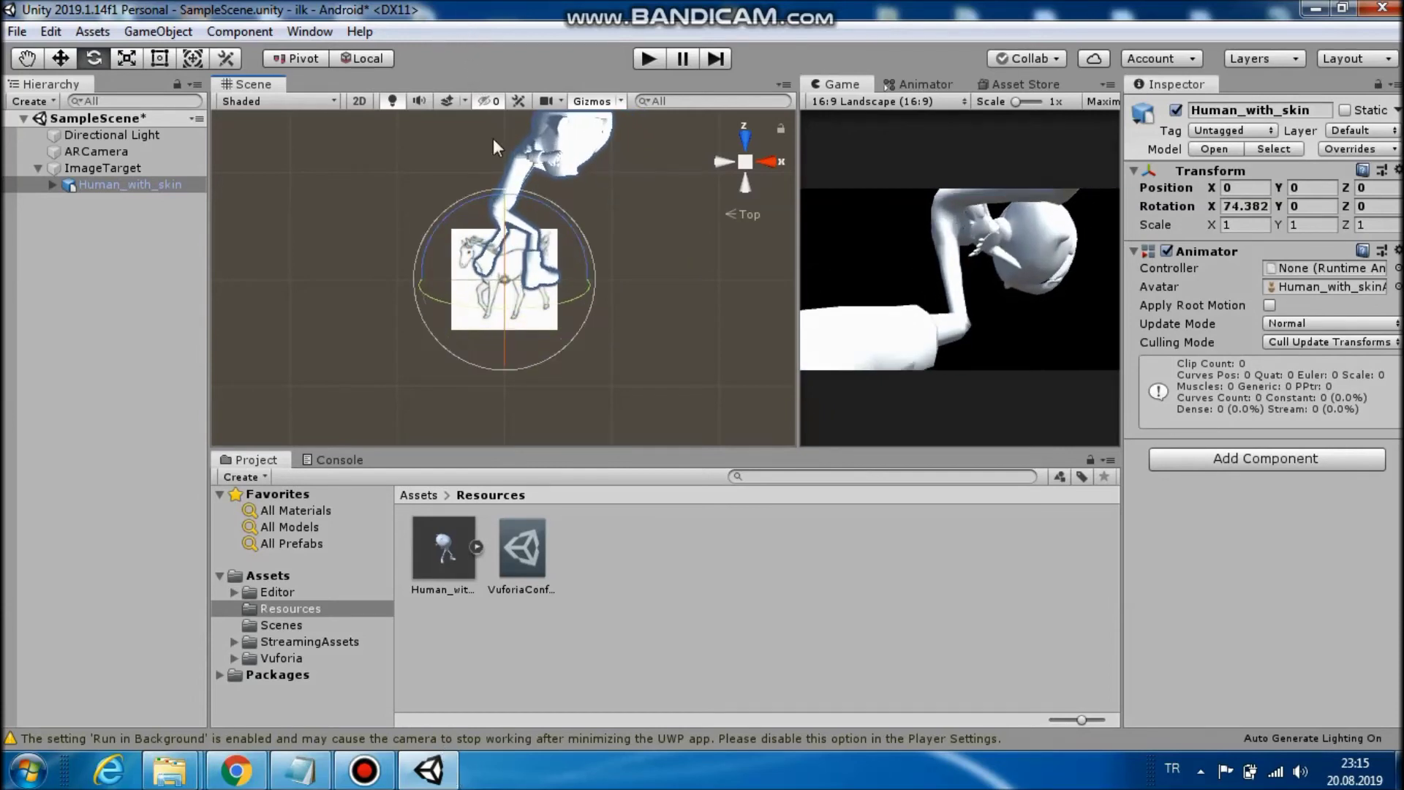
{"action": "left_click_drag", "start_coordinate": [571, 300], "coordinate": [345, 278]}
{"action": "mouse_move", "coordinate": [515, 232]}
{"action": "left_mouse_down"}
{"action": "mouse_move", "coordinate": [509, 212]}
{"action": "mouse_move", "coordinate": [522, 208]}
{"action": "left_mouse_up"}
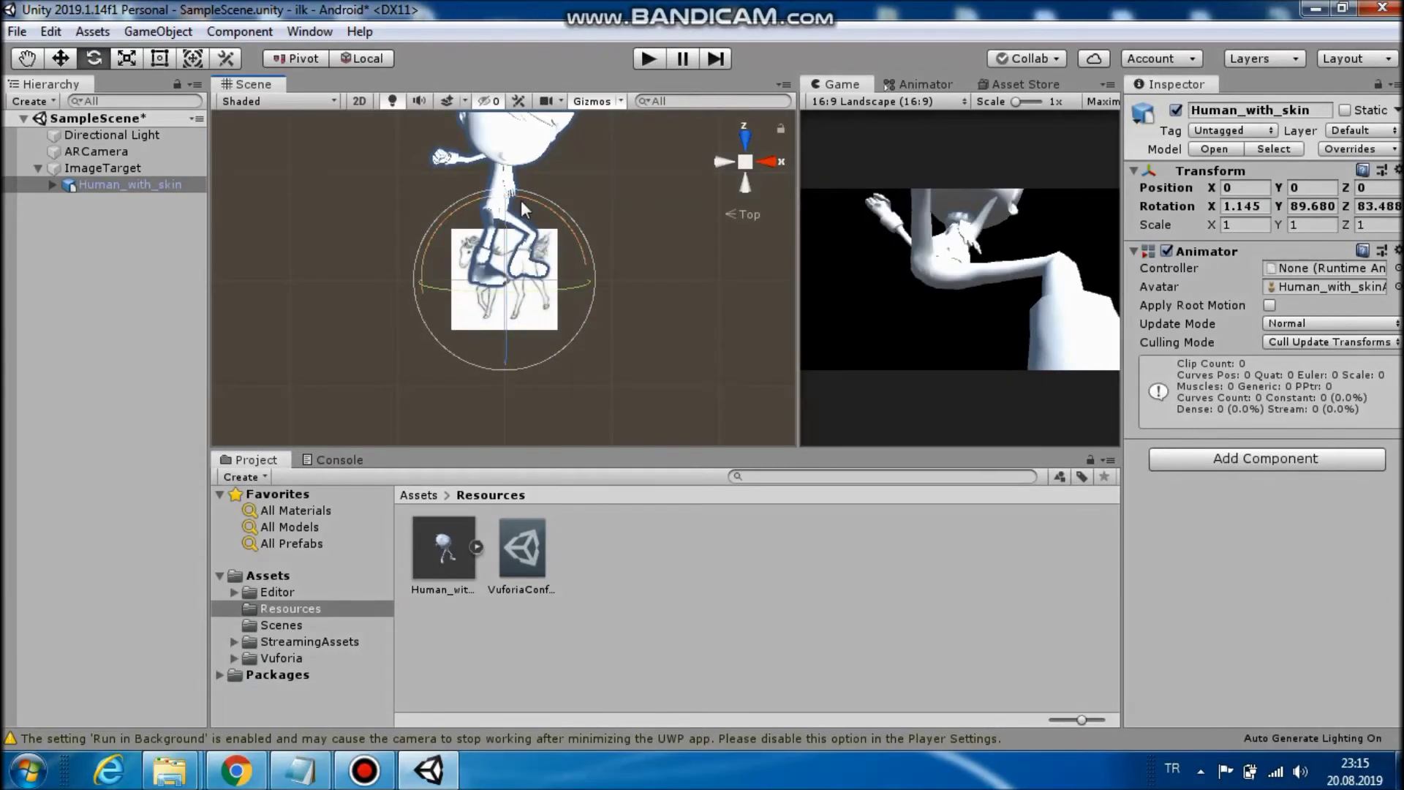
{"action": "left_click", "coordinate": [134, 187]}
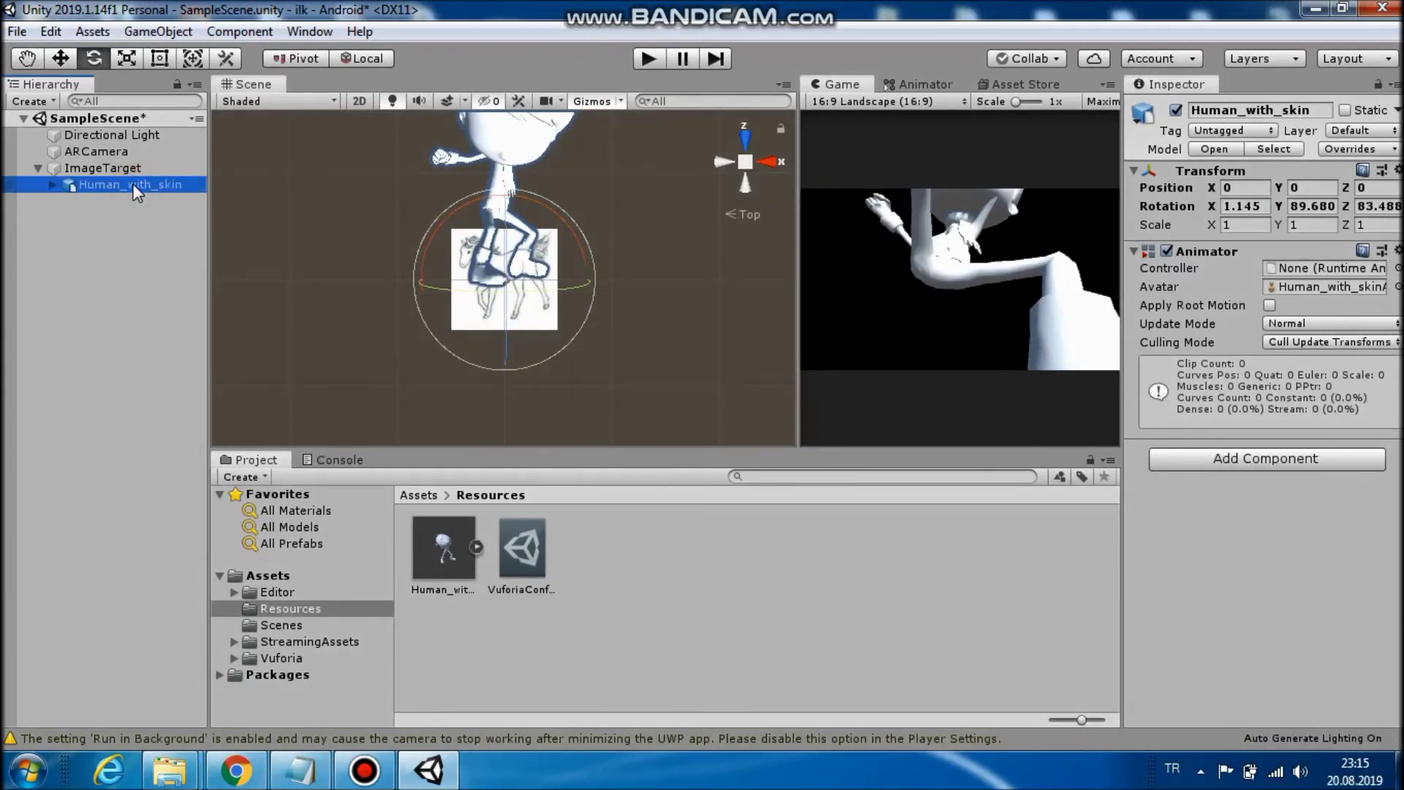
Delete the Human_with_skin model from under ImageTarget in the scene
{"action": "left_click", "coordinate": [134, 223]}
{"action": "left_click", "coordinate": [130, 186]}
{"action": "key", "text": "Delete"}
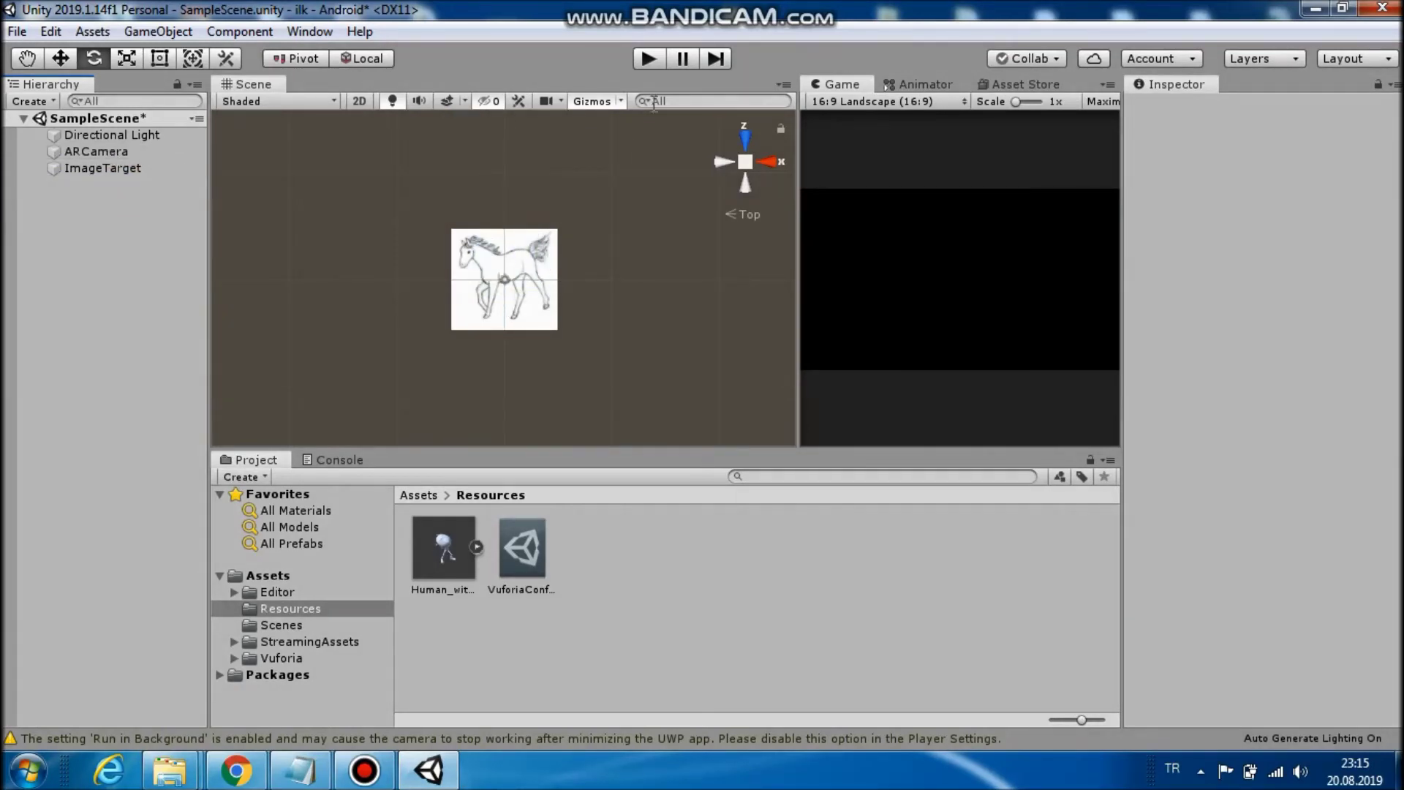
Open the Asset Store in a maximized view and search it for "cat"
{"action": "left_click", "coordinate": [1021, 84]}
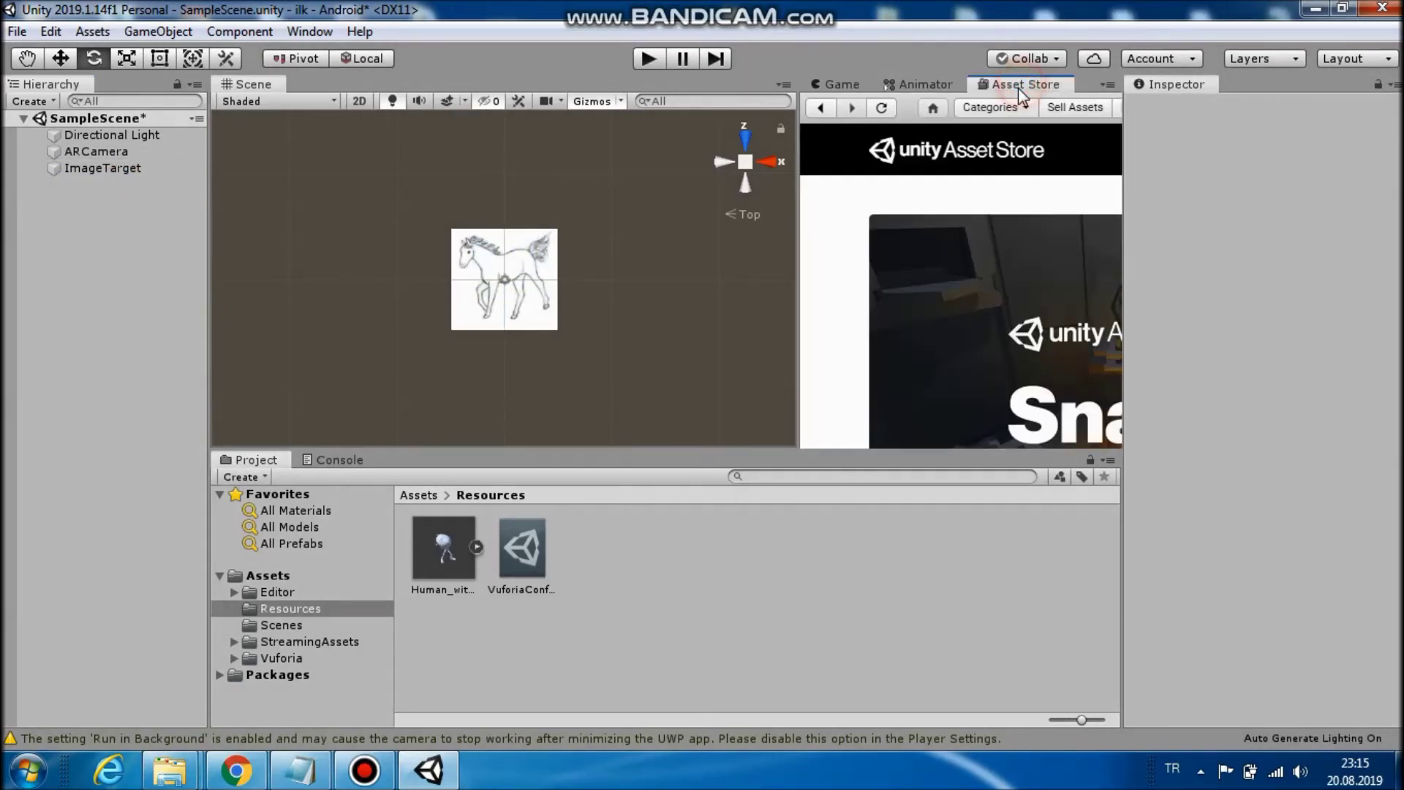
{"action": "left_click", "coordinate": [1107, 84]}
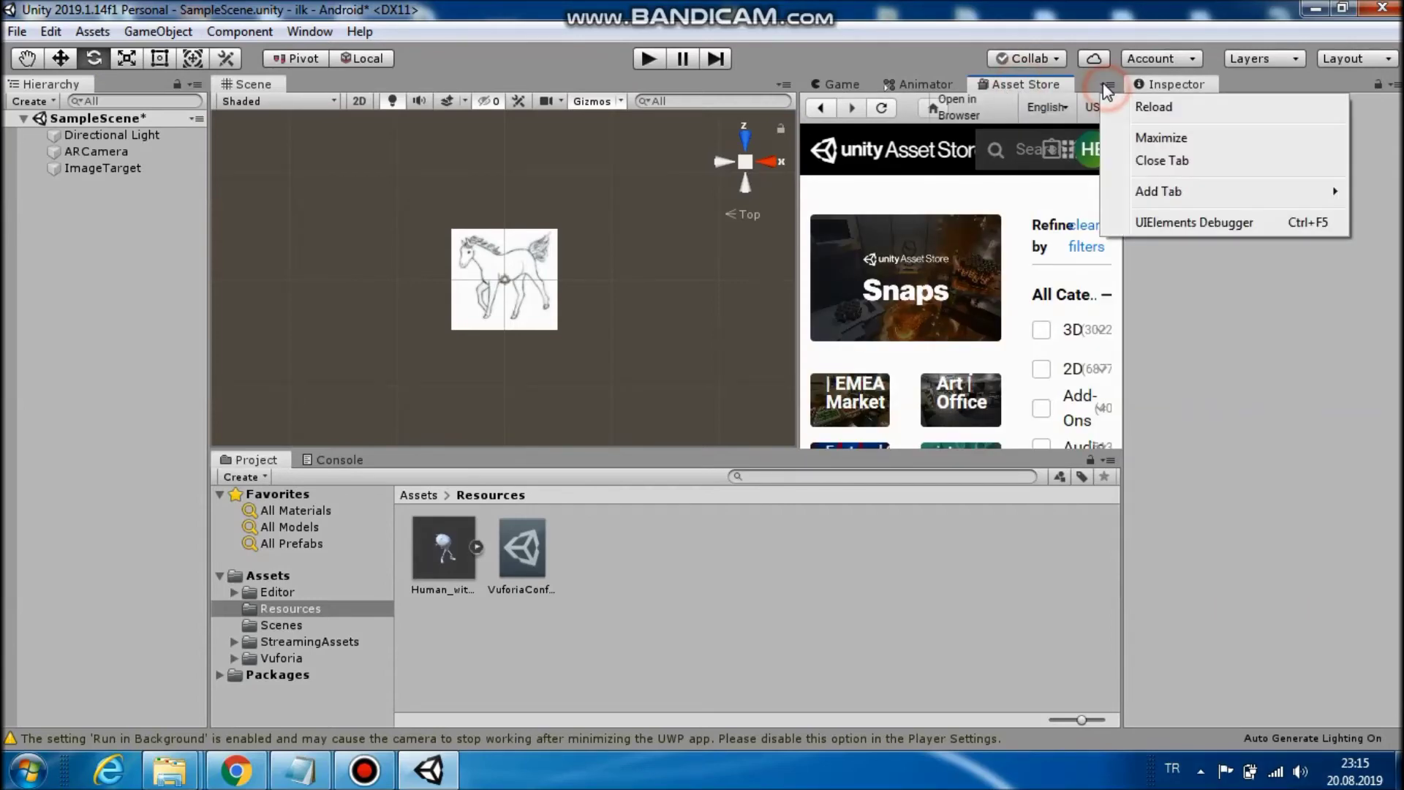
{"action": "left_click", "coordinate": [1161, 138]}
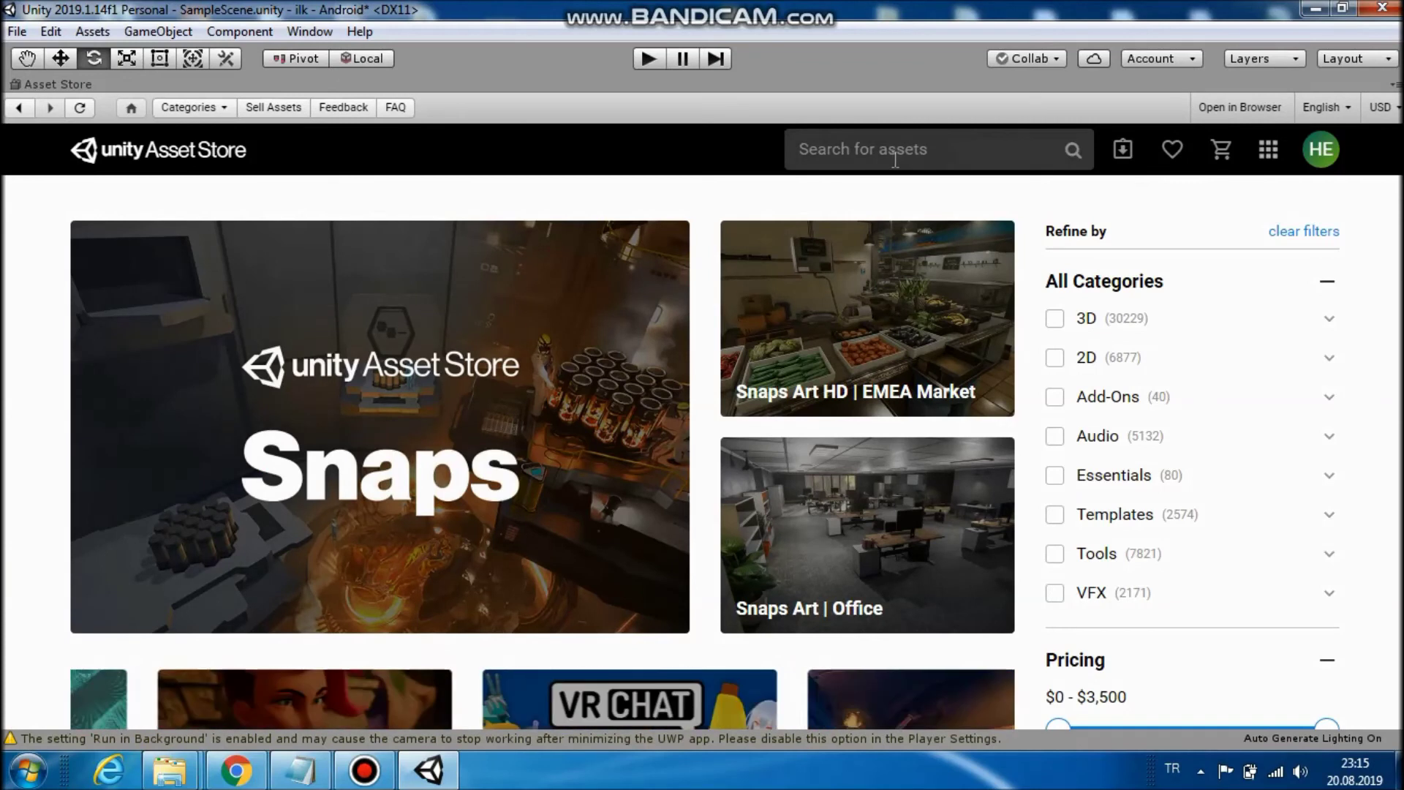
{"action": "left_click", "coordinate": [965, 155]}
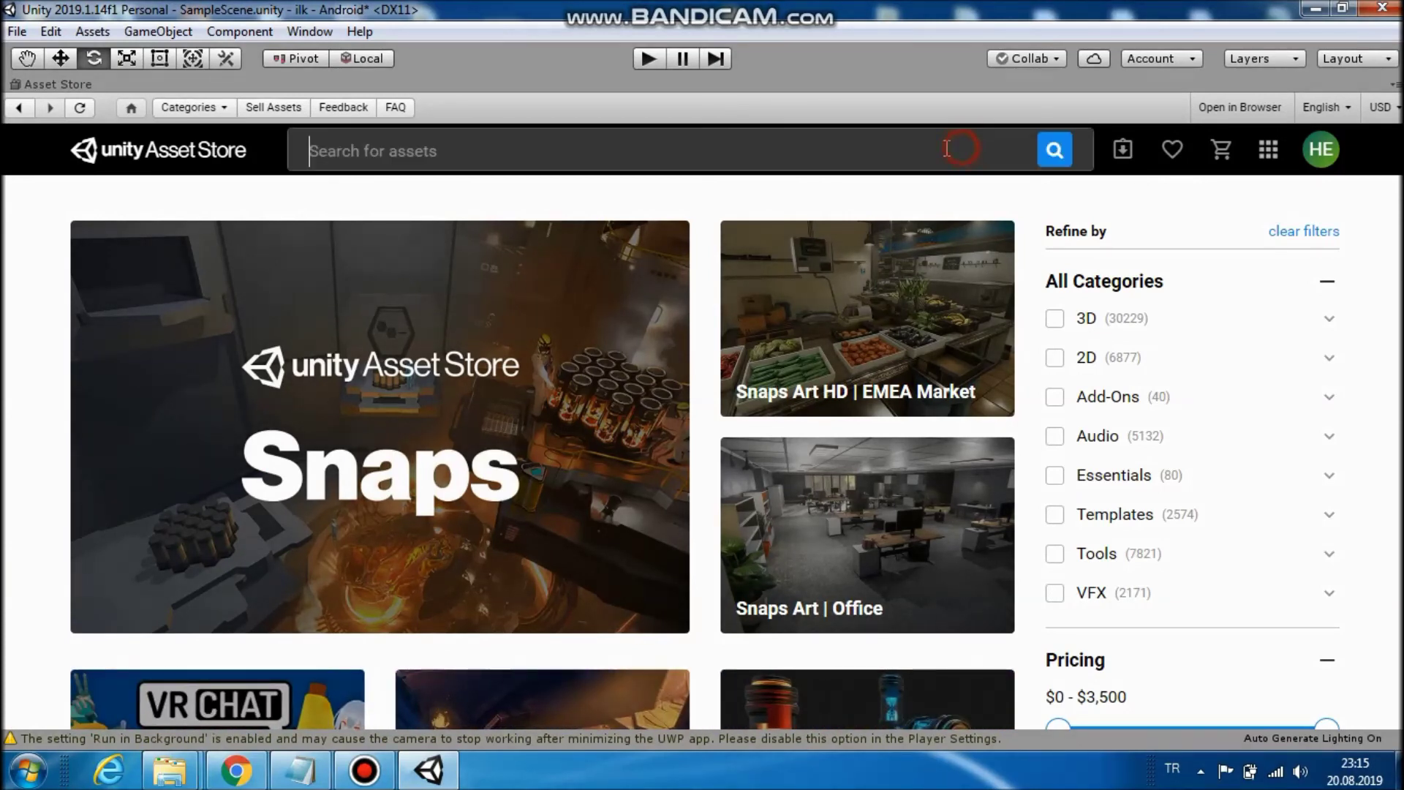
{"action": "type", "text": "c"}
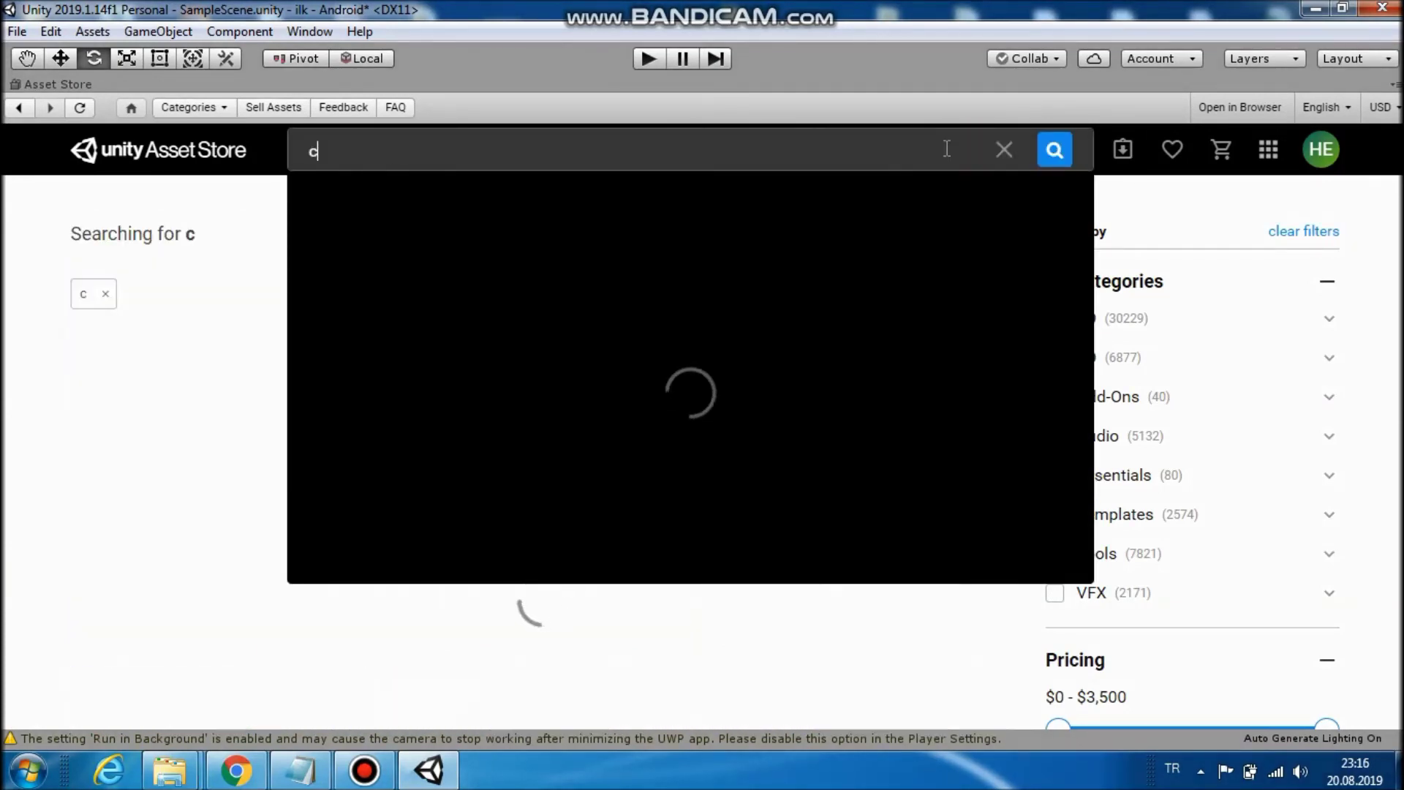
{"action": "type", "text": "at"}
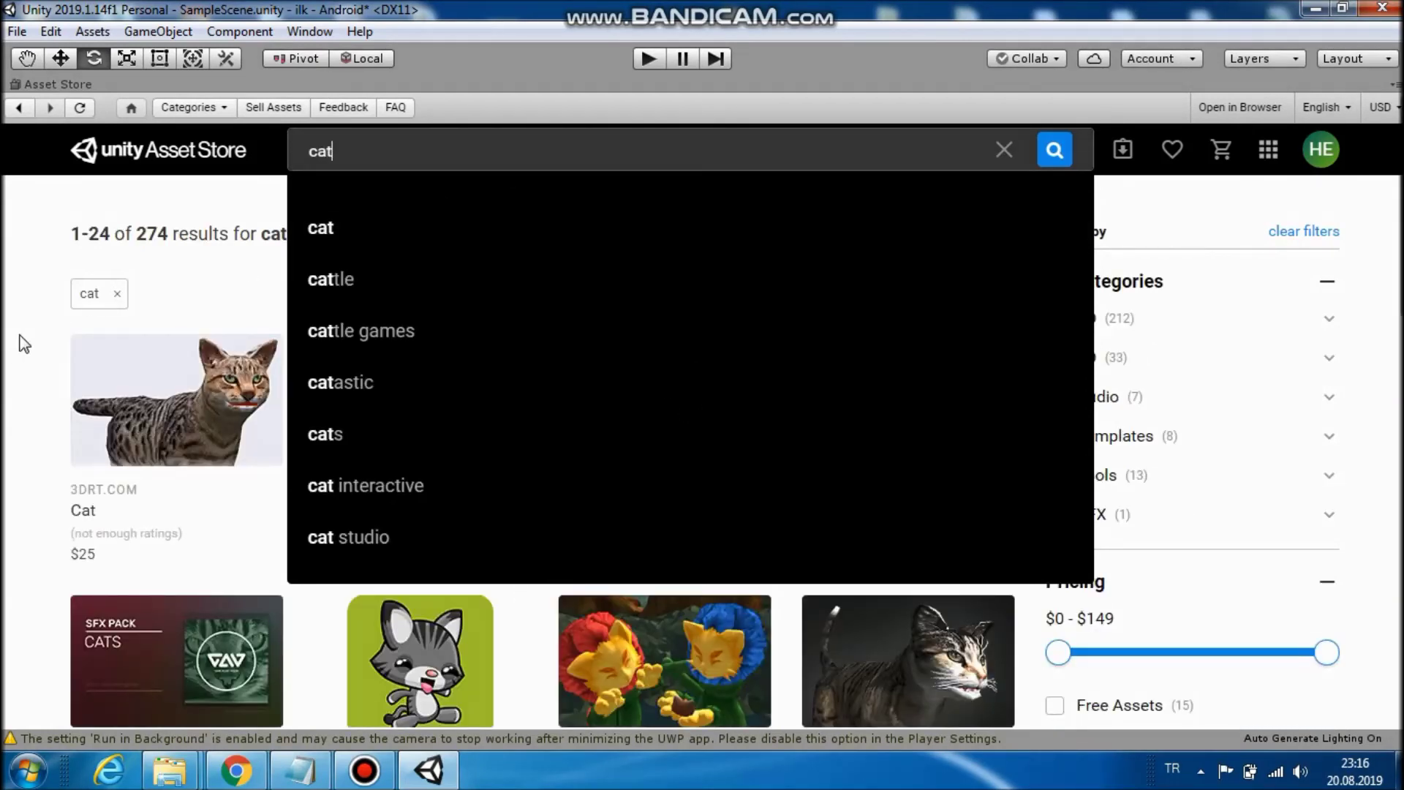
{"action": "key", "text": "Return"}
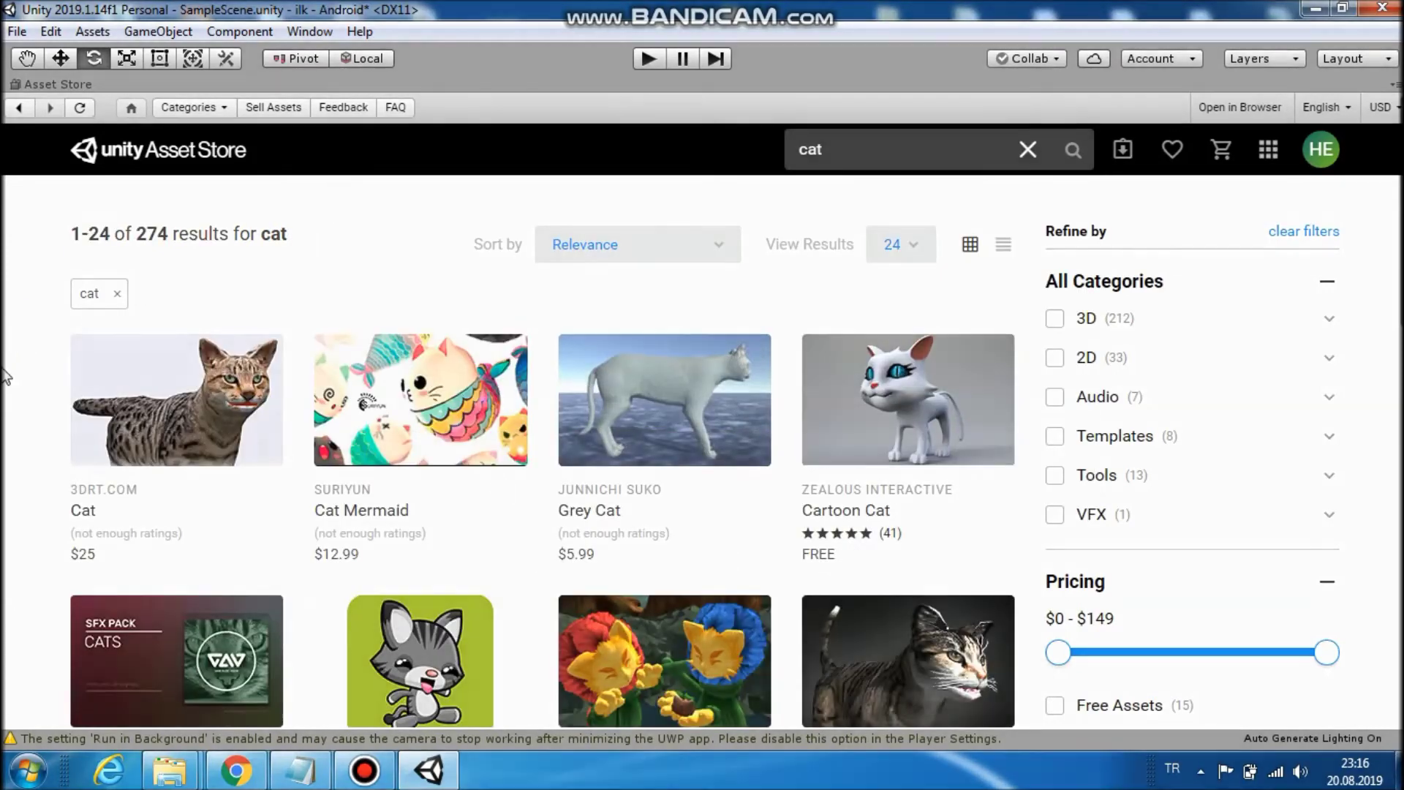
Import the complete free Cartoon Cat package by Zealous Interactive into the project and restore the normal editor layout
{"action": "left_click", "coordinate": [898, 393]}
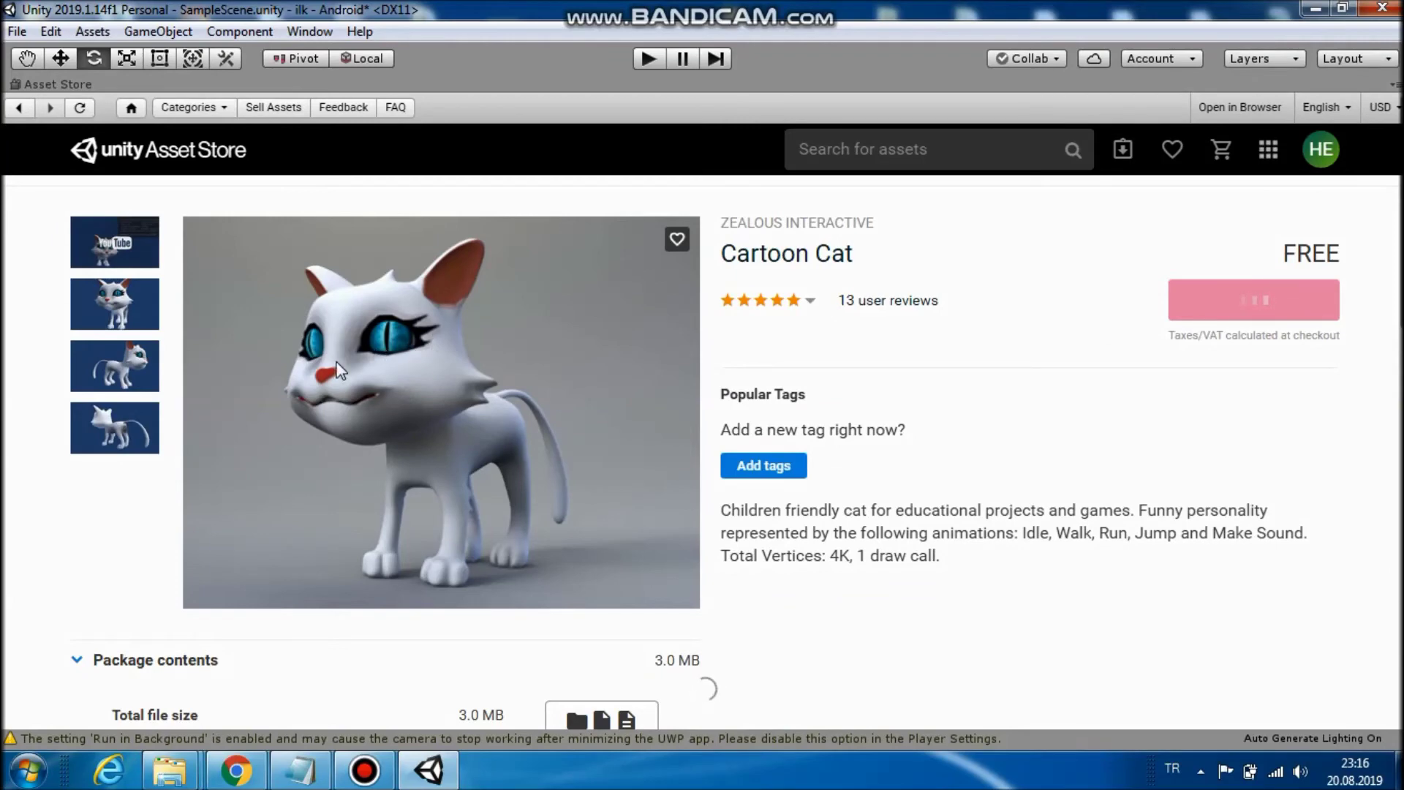
{"action": "left_click", "coordinate": [1276, 370]}
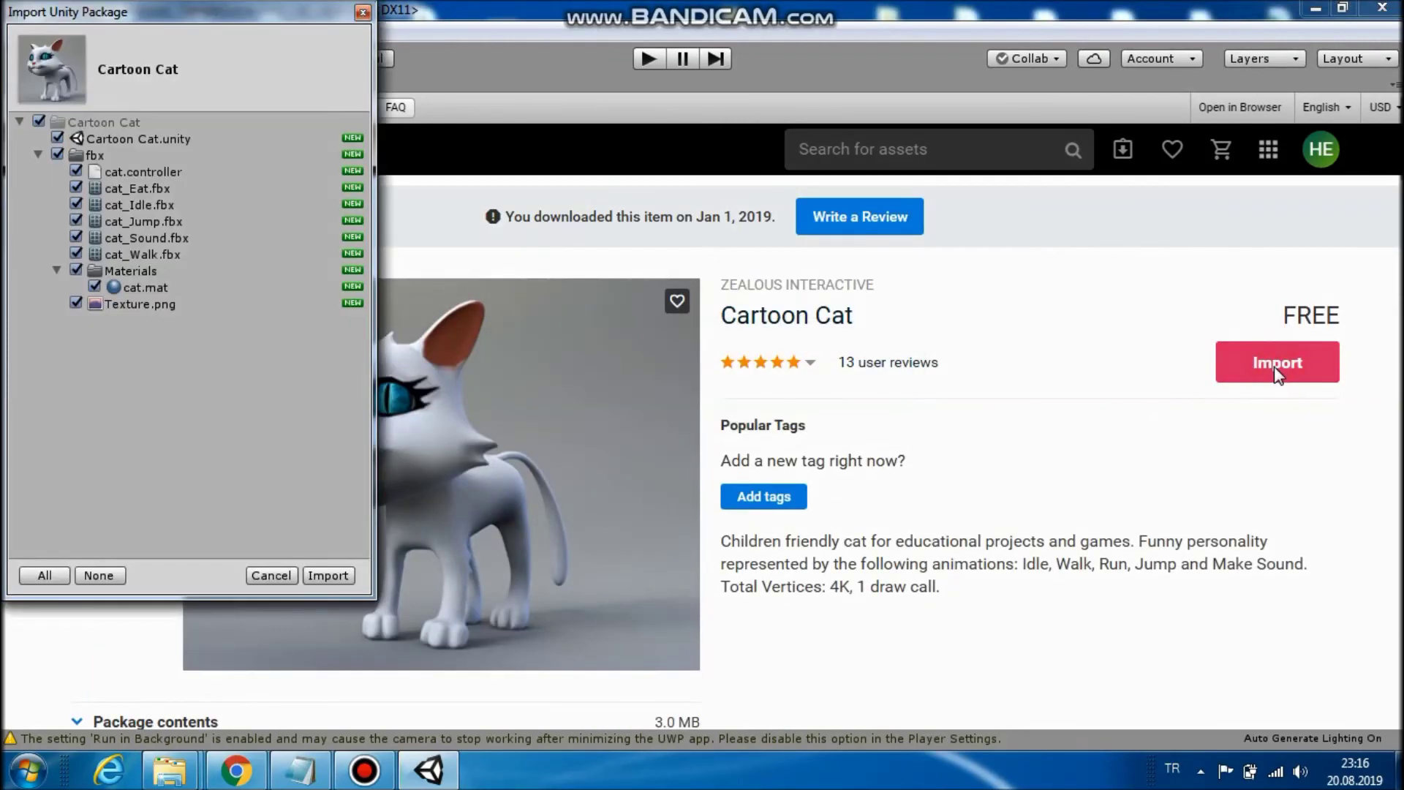
{"action": "left_click", "coordinate": [338, 573]}
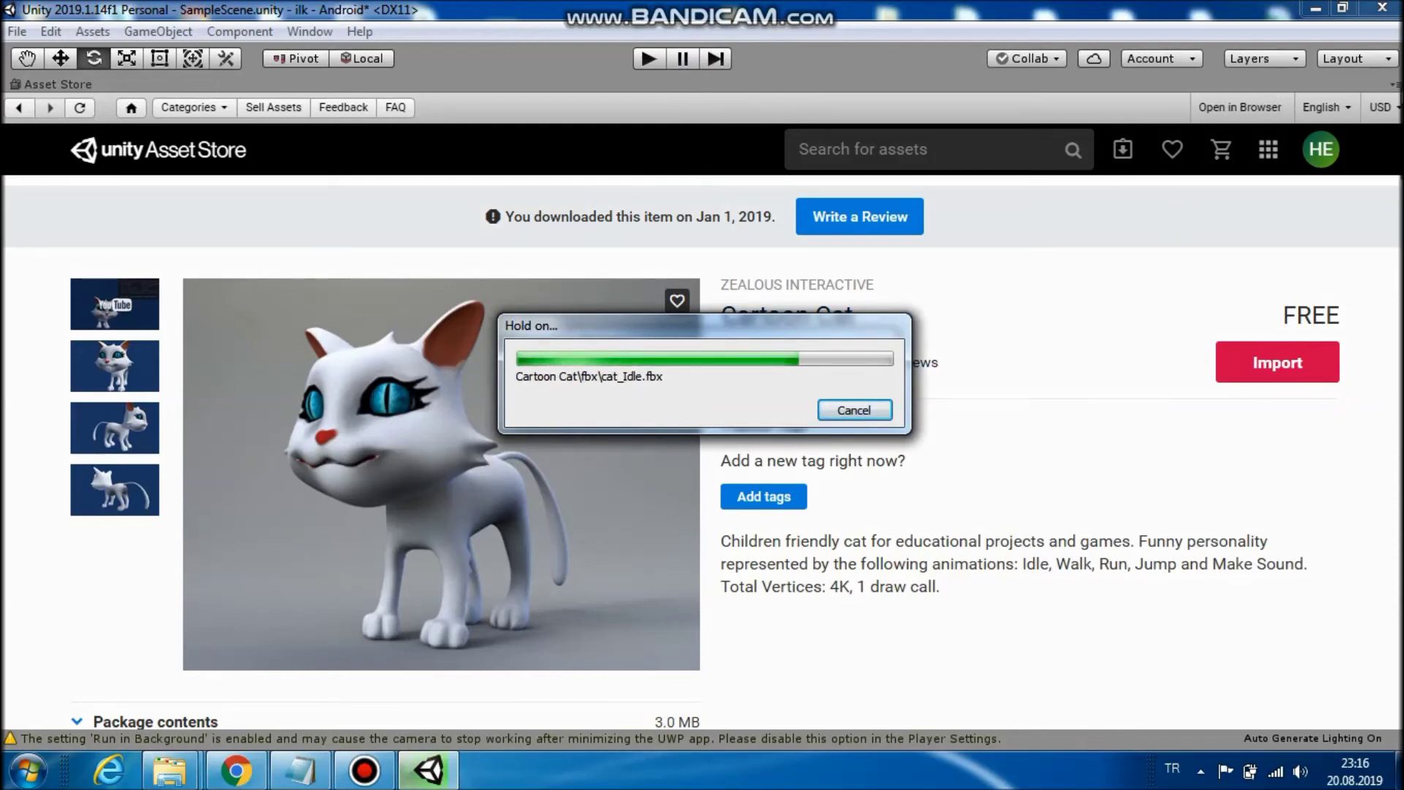
{"action": "left_click", "coordinate": [1392, 84]}
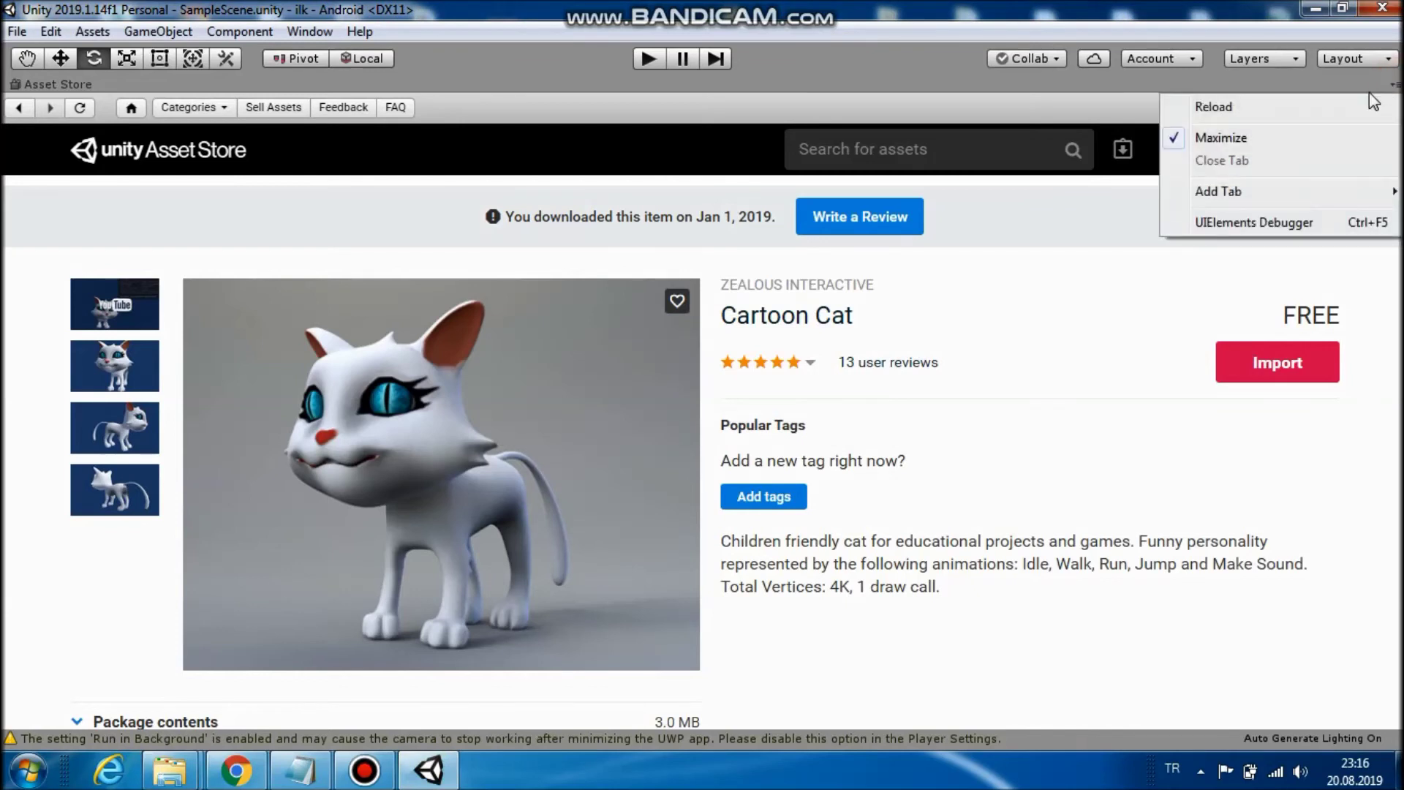
{"action": "left_click", "coordinate": [1271, 136]}
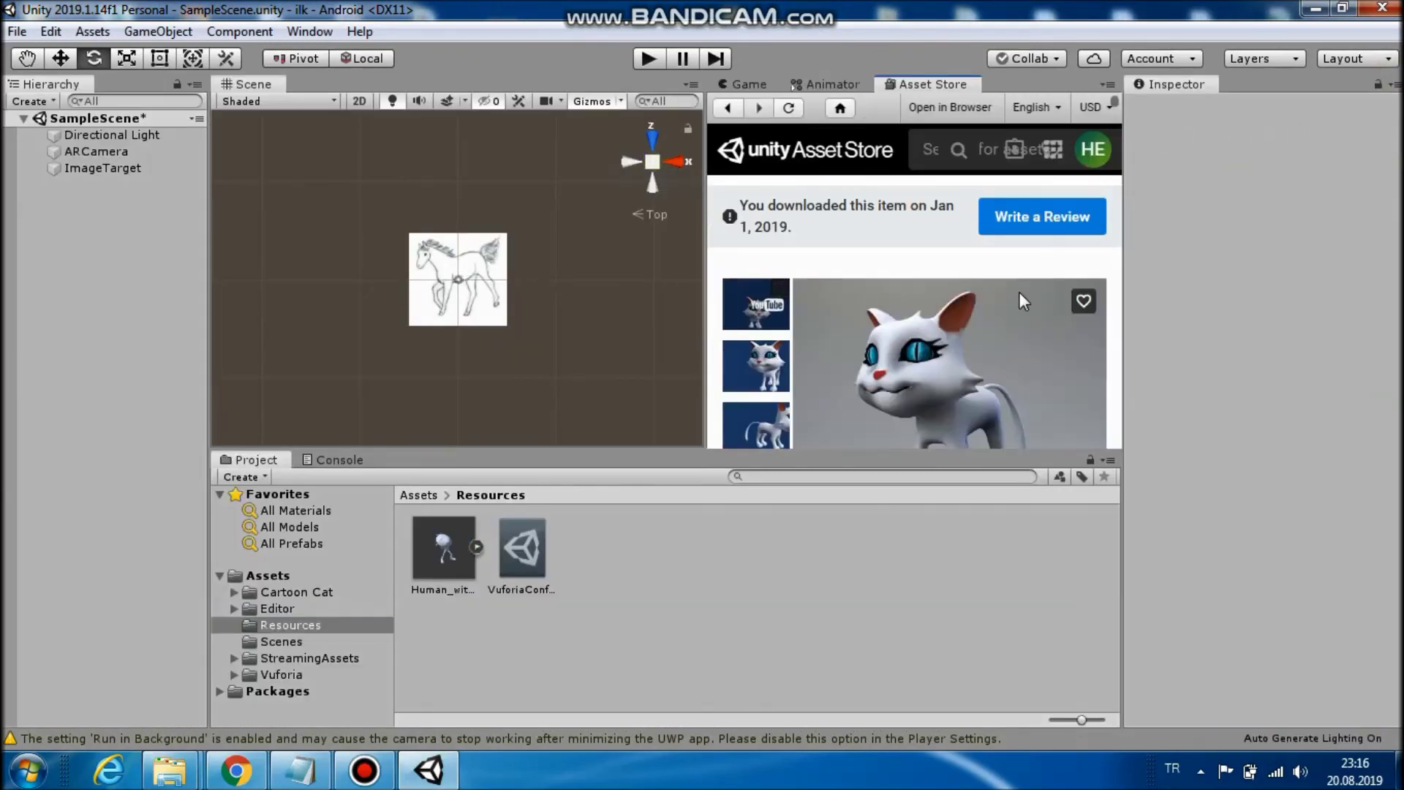
Place the cat_Walk model from the Cartoon Cat fbx folder in the scene as a child of ImageTarget, with the game view showing
{"action": "left_click", "coordinate": [293, 591]}
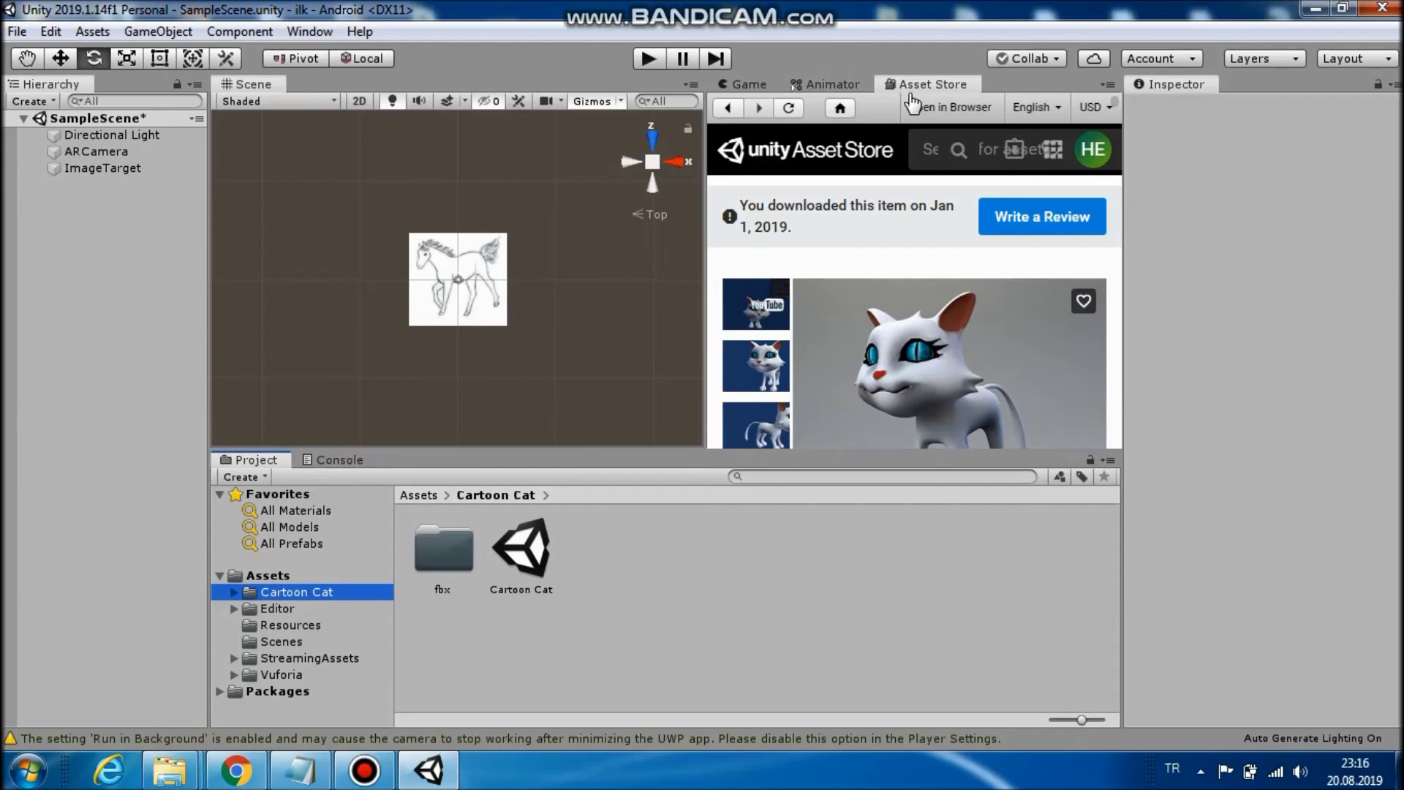
{"action": "left_click", "coordinate": [748, 86]}
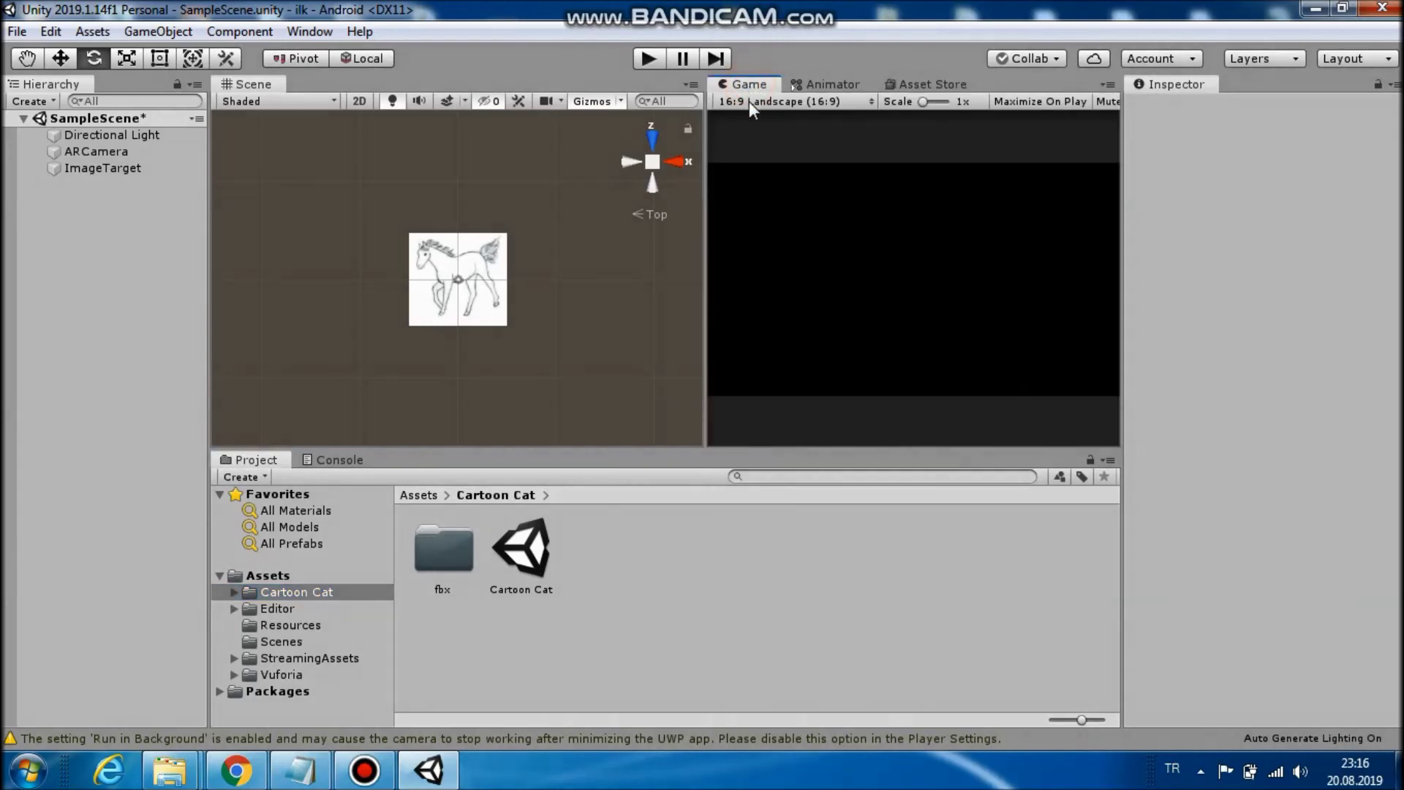
{"action": "left_click", "coordinate": [926, 87]}
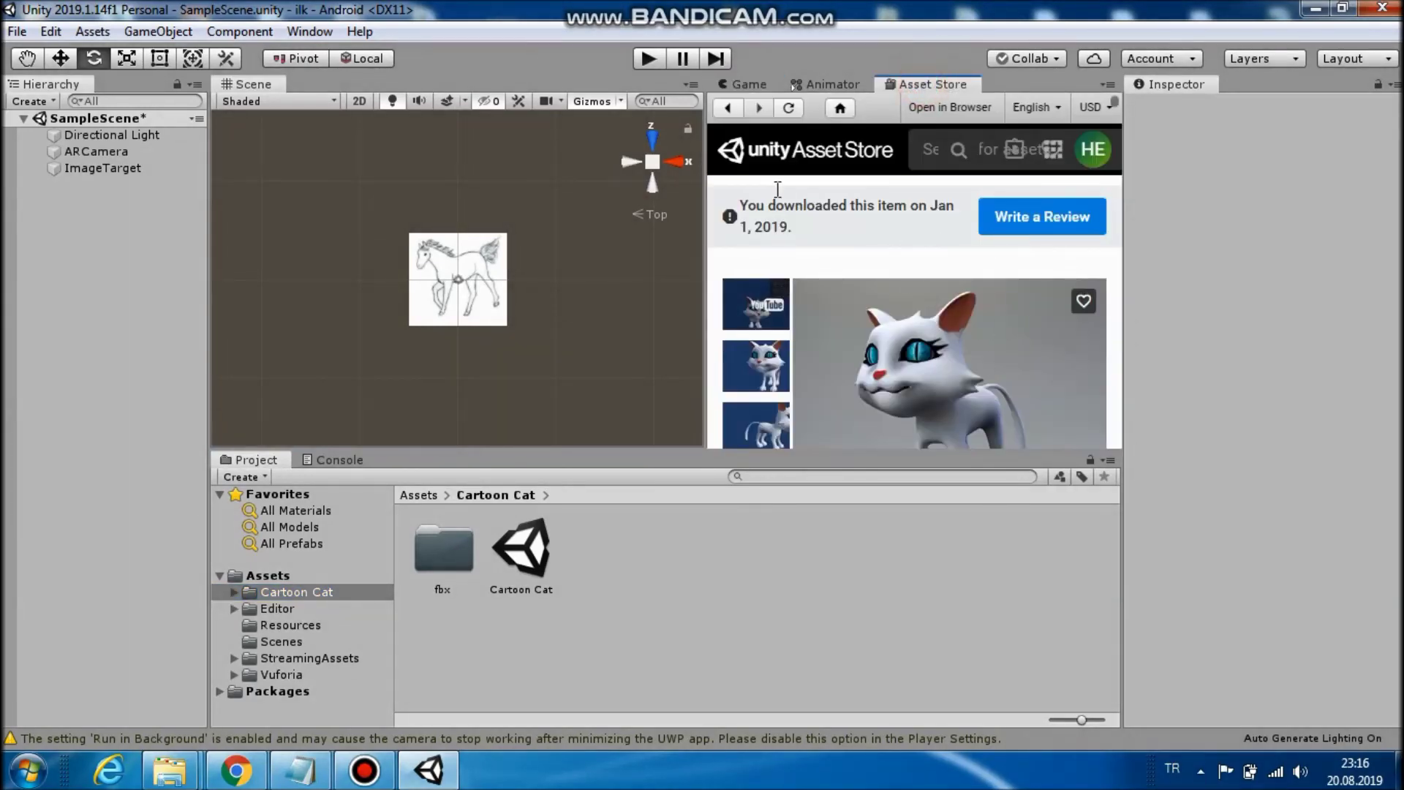
{"action": "left_click", "coordinate": [751, 85]}
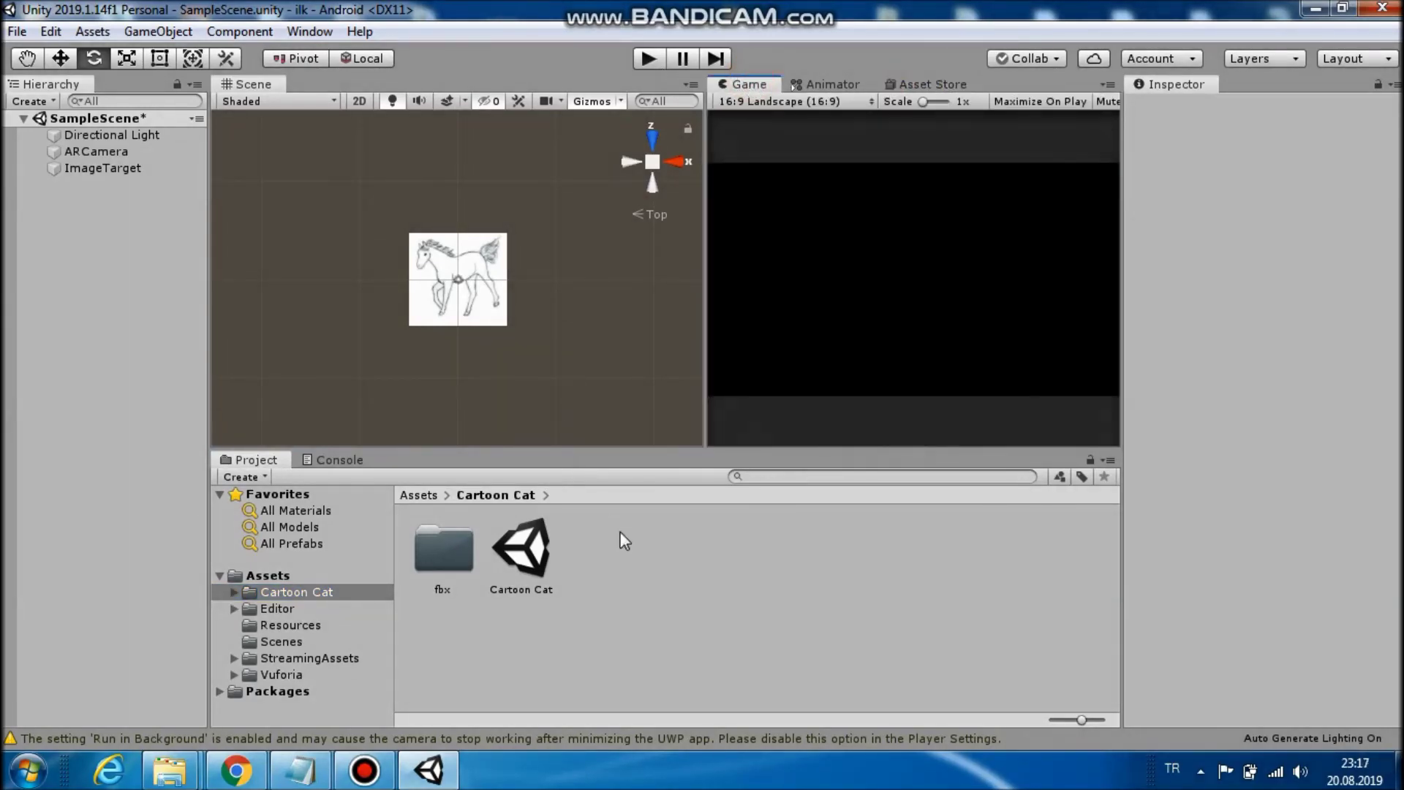
{"action": "double_click", "coordinate": [437, 553]}
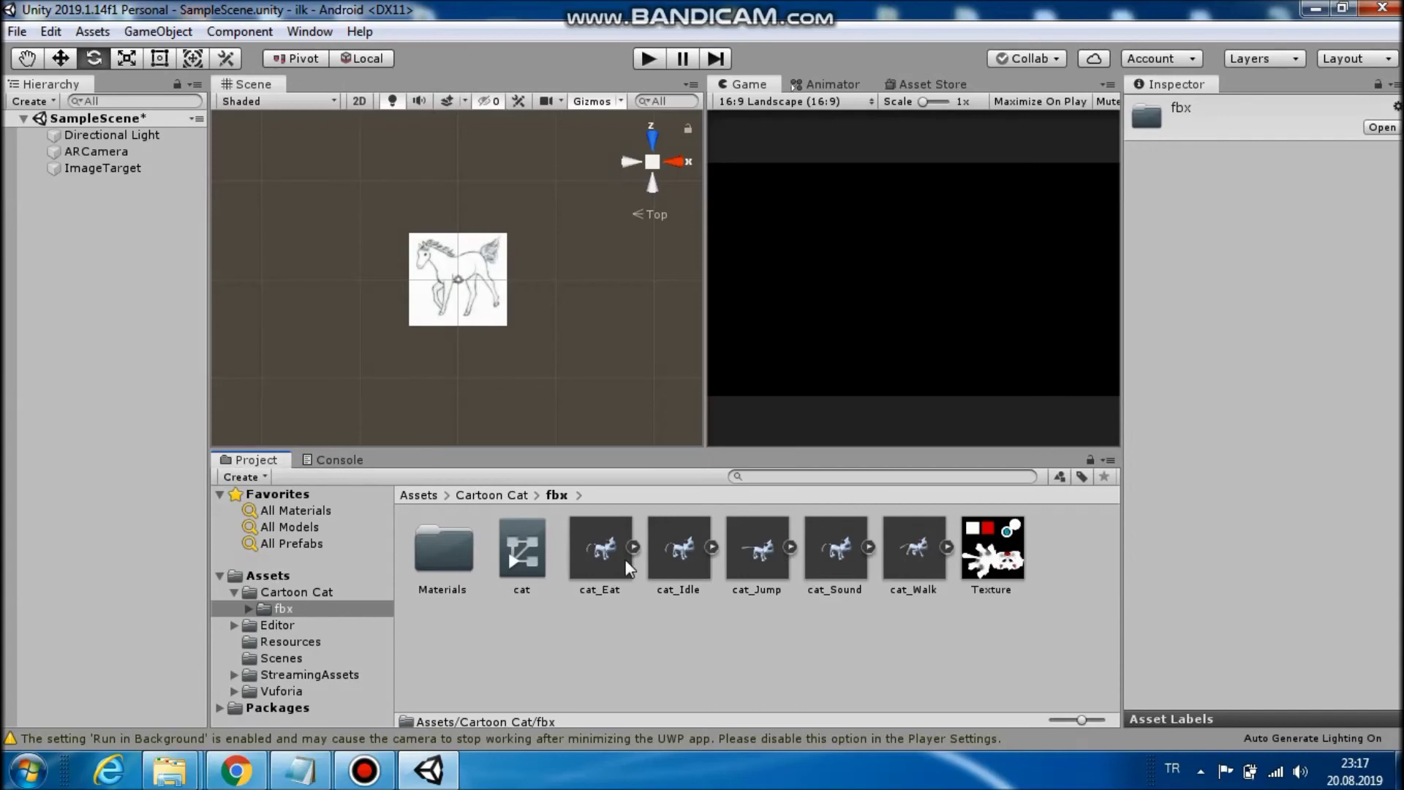
{"action": "left_click", "coordinate": [911, 555]}
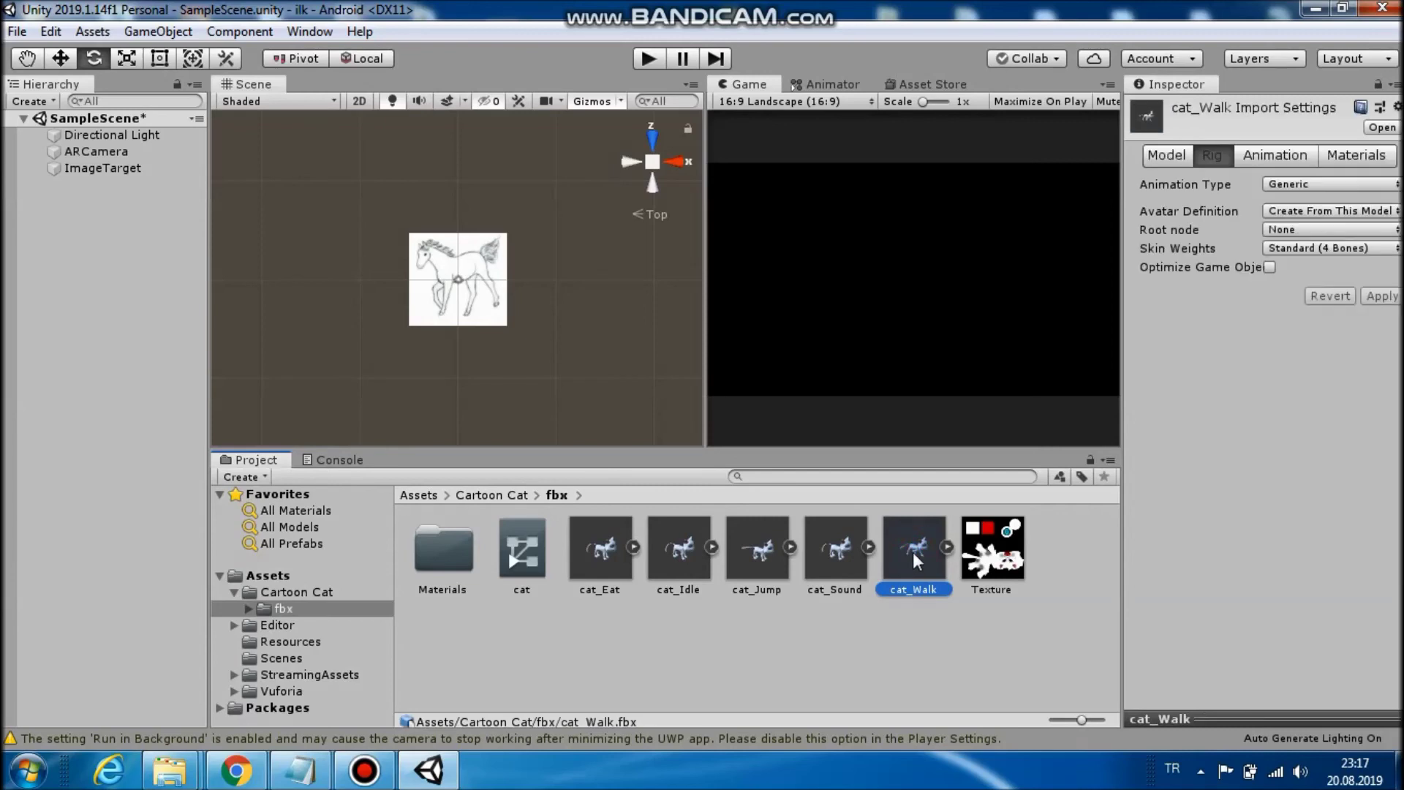
{"action": "left_click_drag", "start_coordinate": [914, 557], "coordinate": [122, 167]}
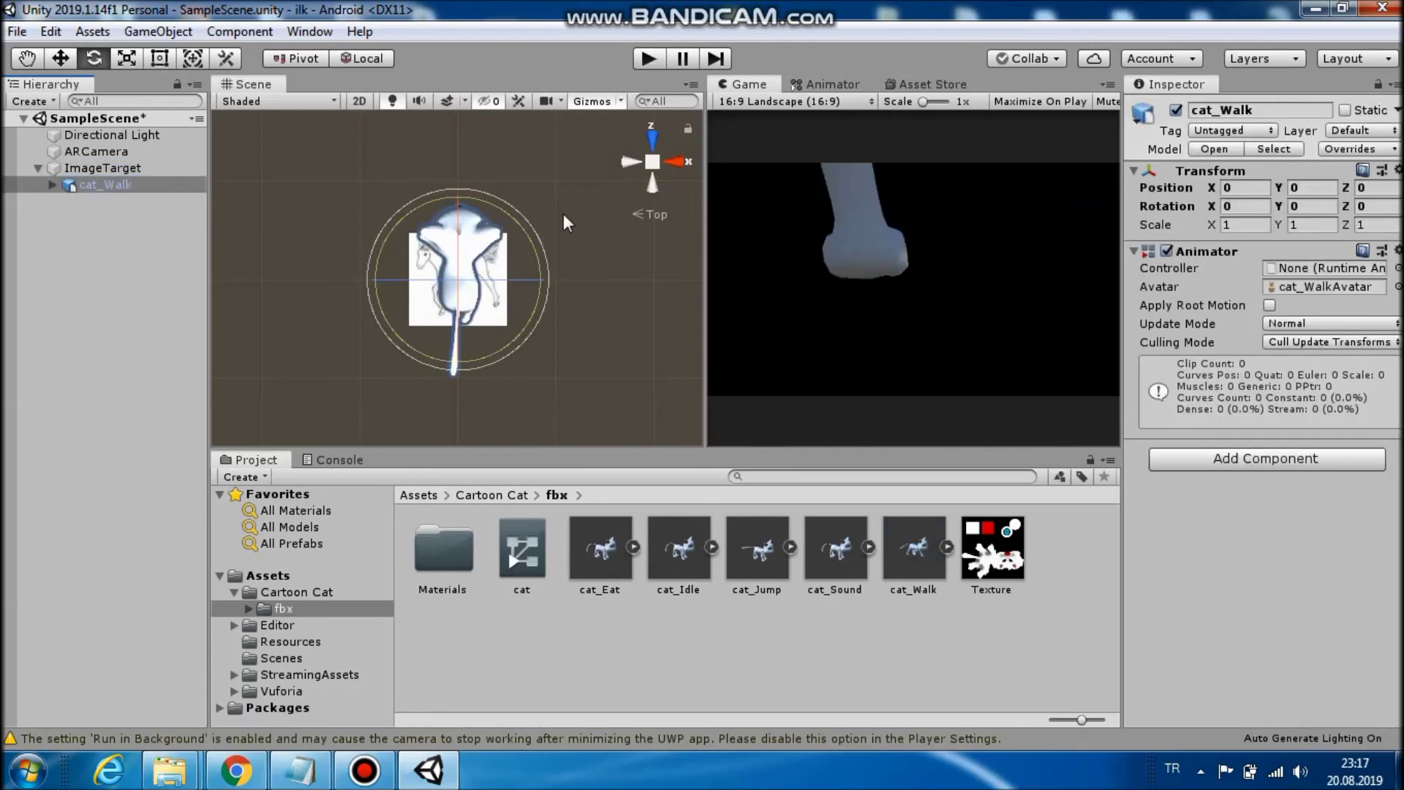
Rotate the cat_Walk model upright over the image target, setting its rotation to X -90, Y 180 and Z 0
{"action": "left_click_drag", "start_coordinate": [482, 289], "coordinate": [433, 64]}
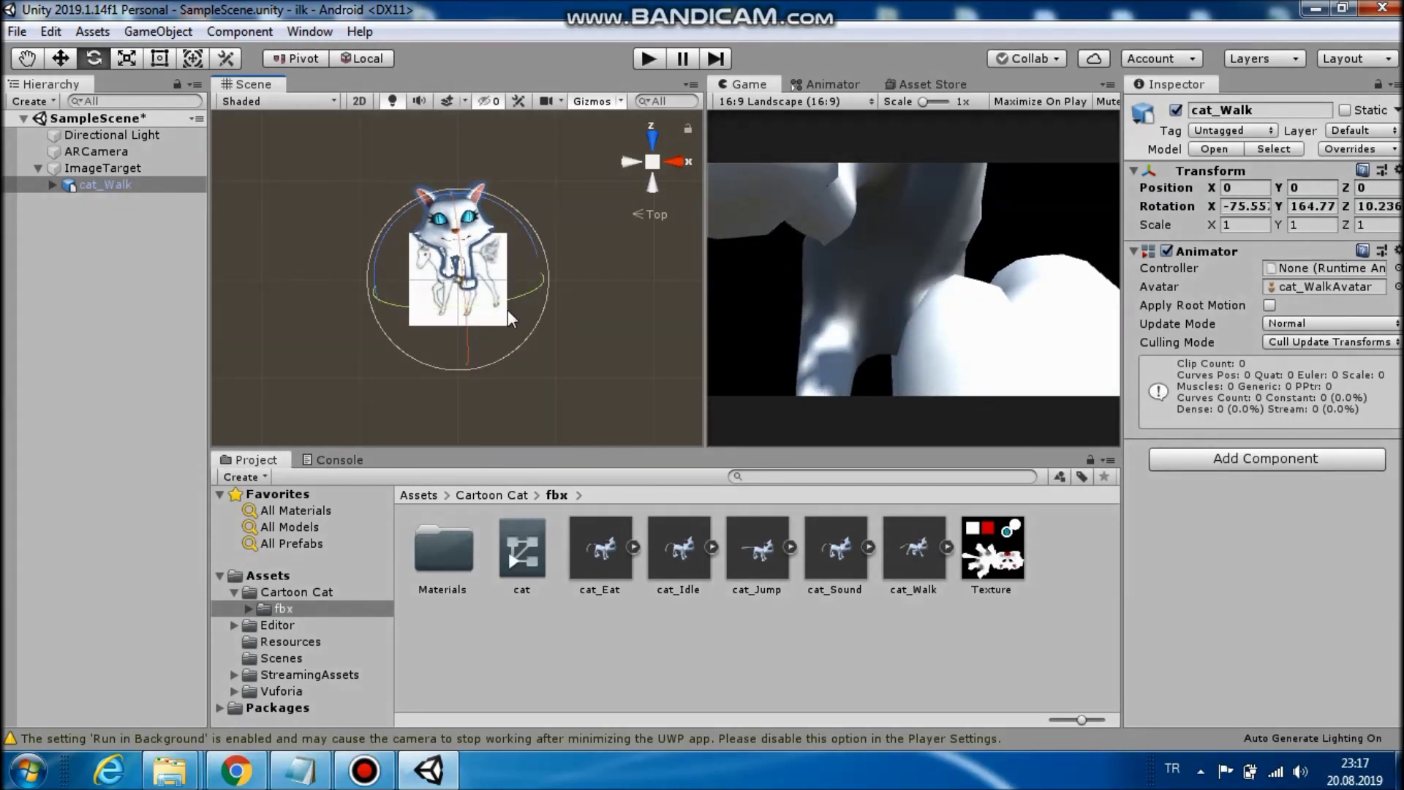
{"action": "left_click", "coordinate": [1261, 206]}
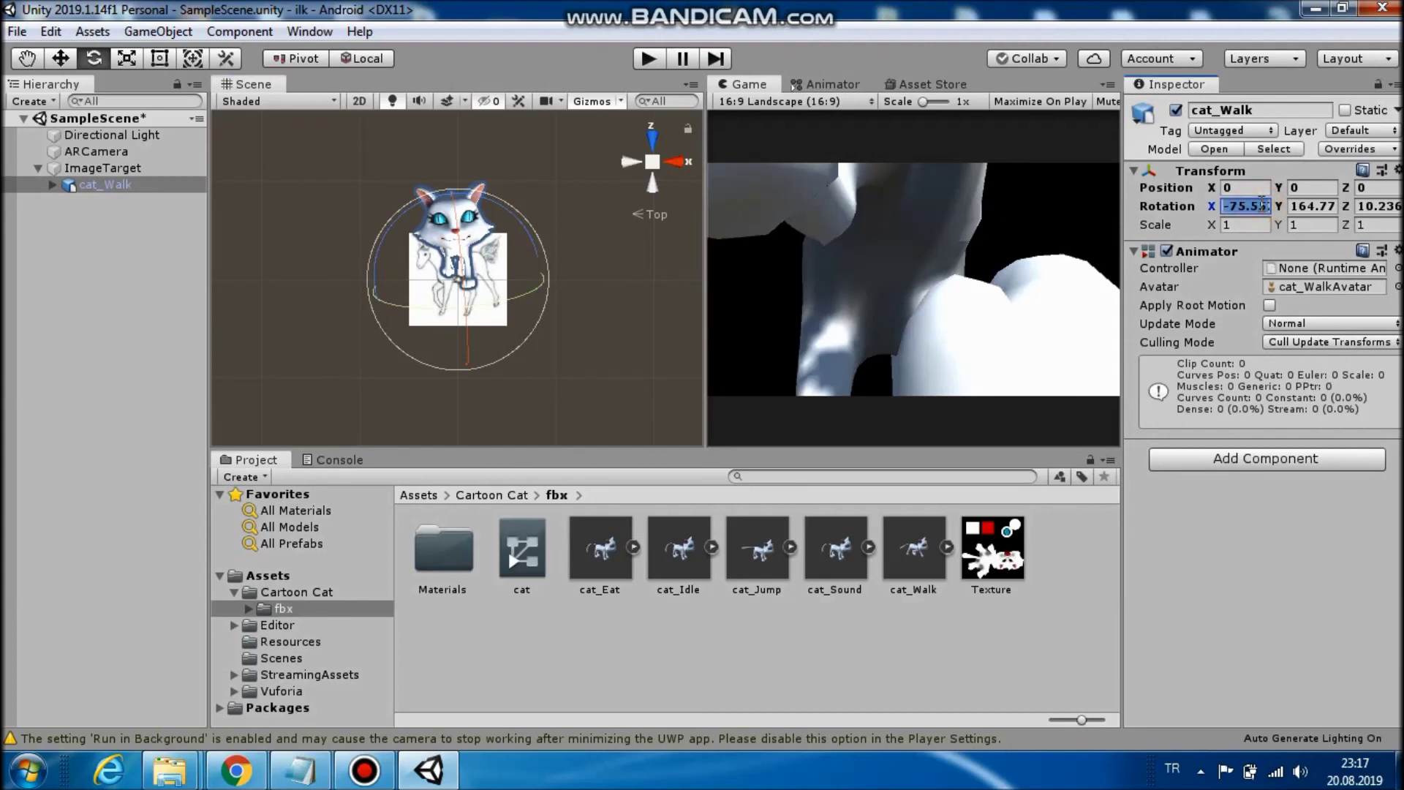
{"action": "type", "text": "-9"}
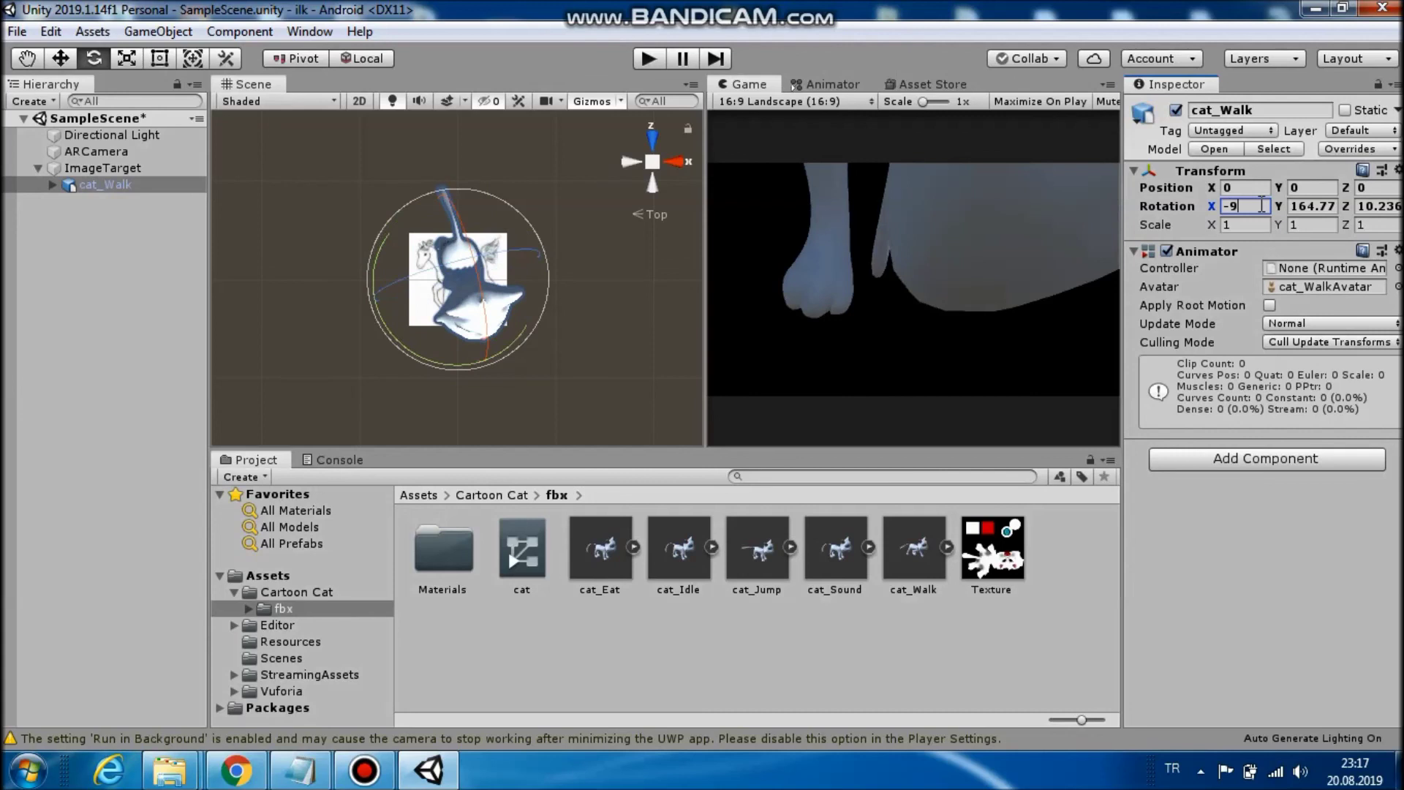
{"action": "type", "text": "0"}
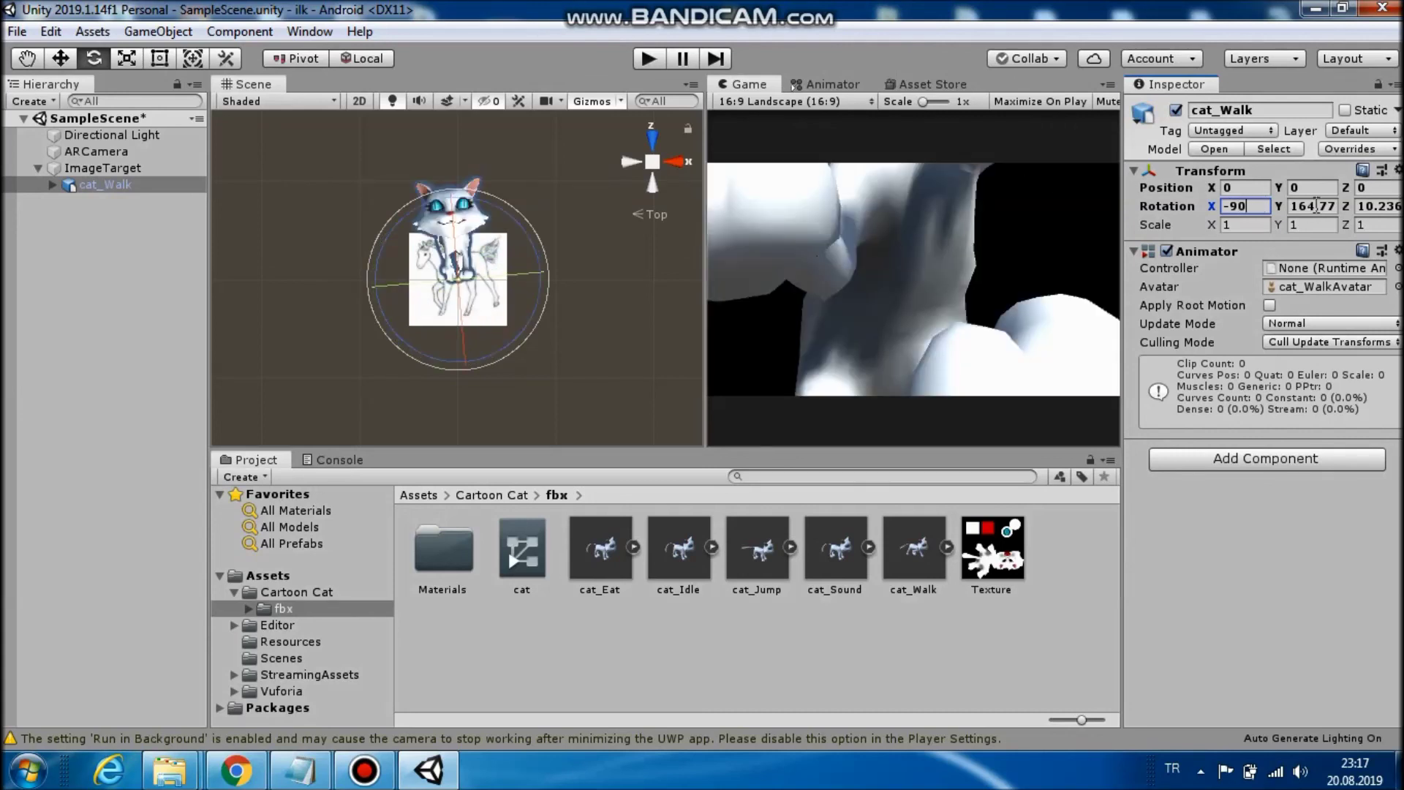
{"action": "left_click", "coordinate": [1316, 206]}
{"action": "type", "text": "180"}
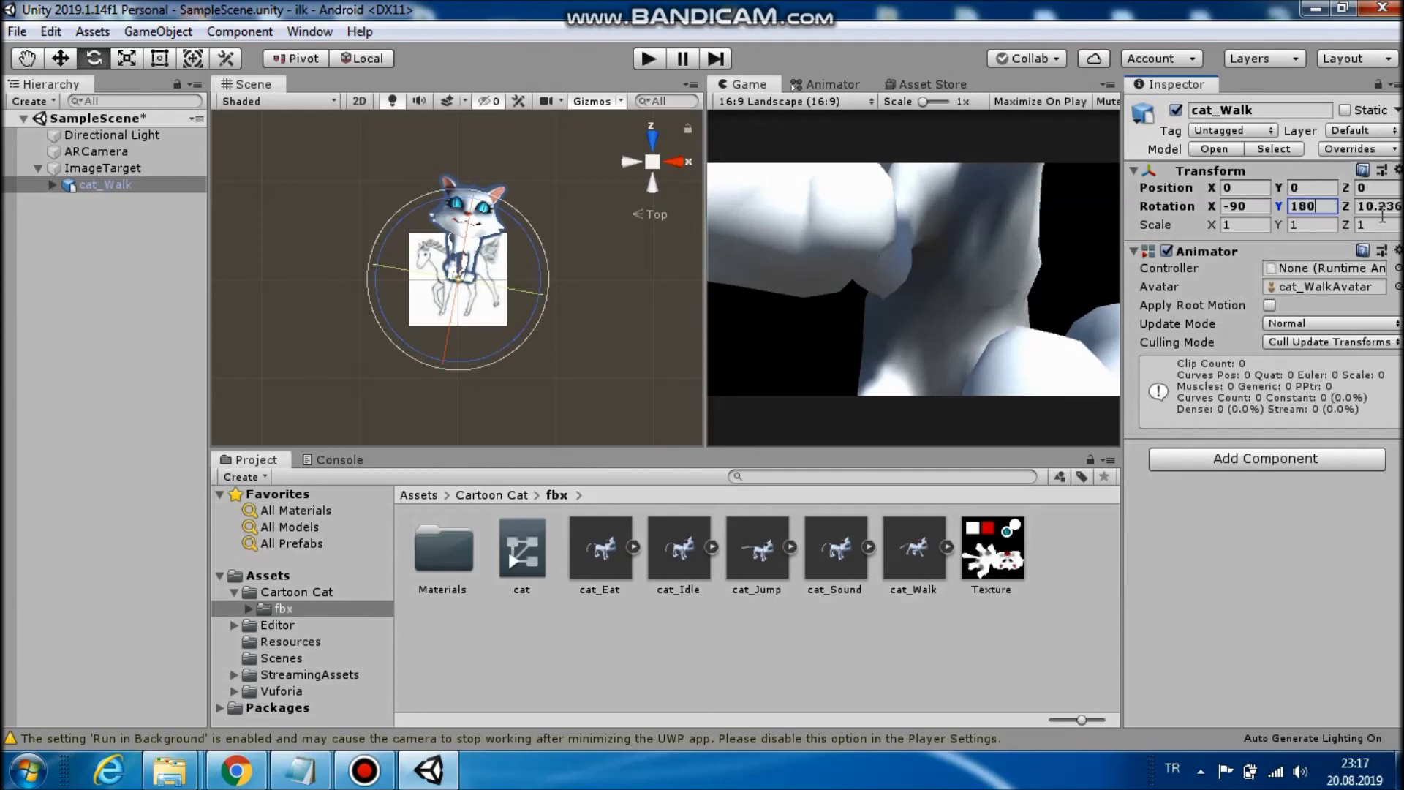
{"action": "left_click", "coordinate": [1381, 208]}
{"action": "type", "text": "0"}
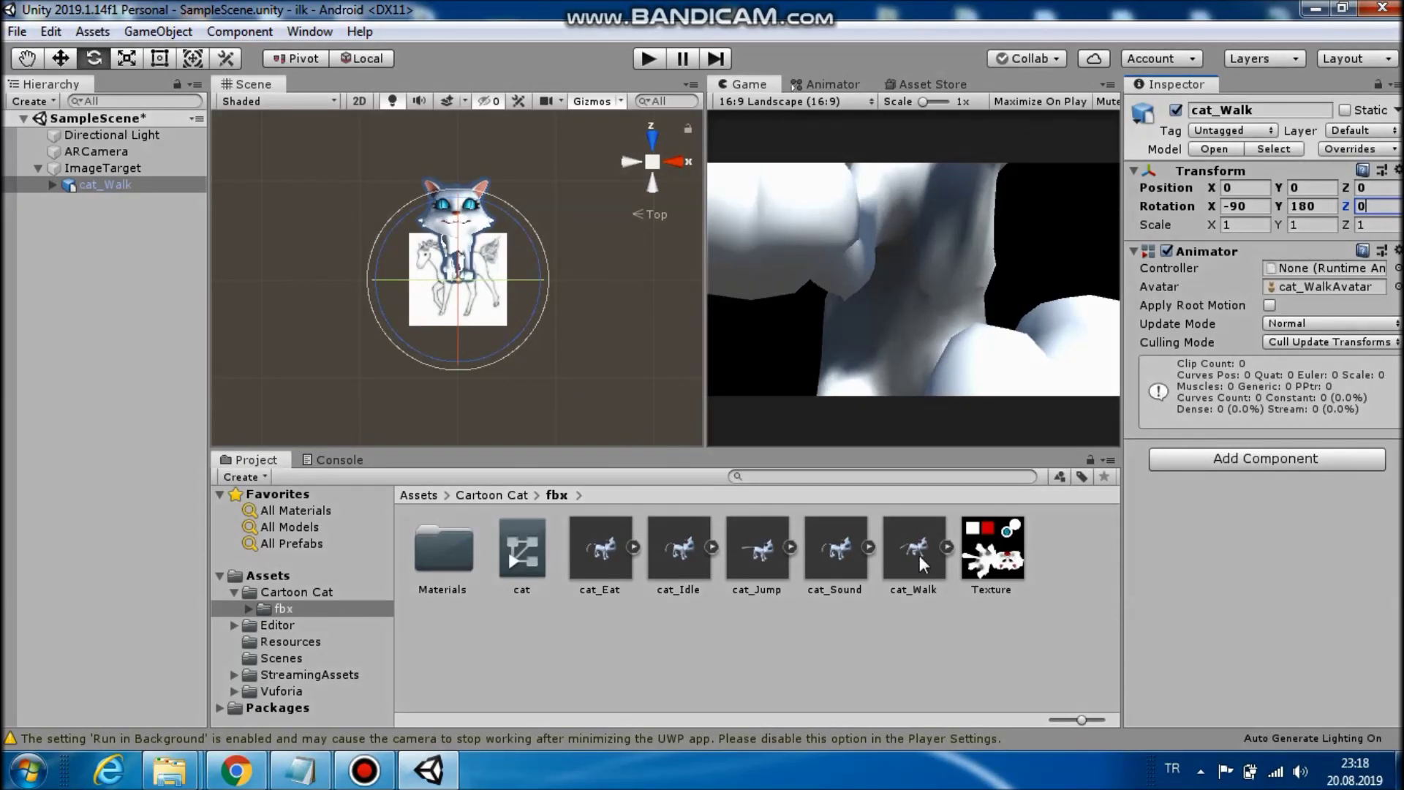
{"action": "double_click", "coordinate": [914, 556]}
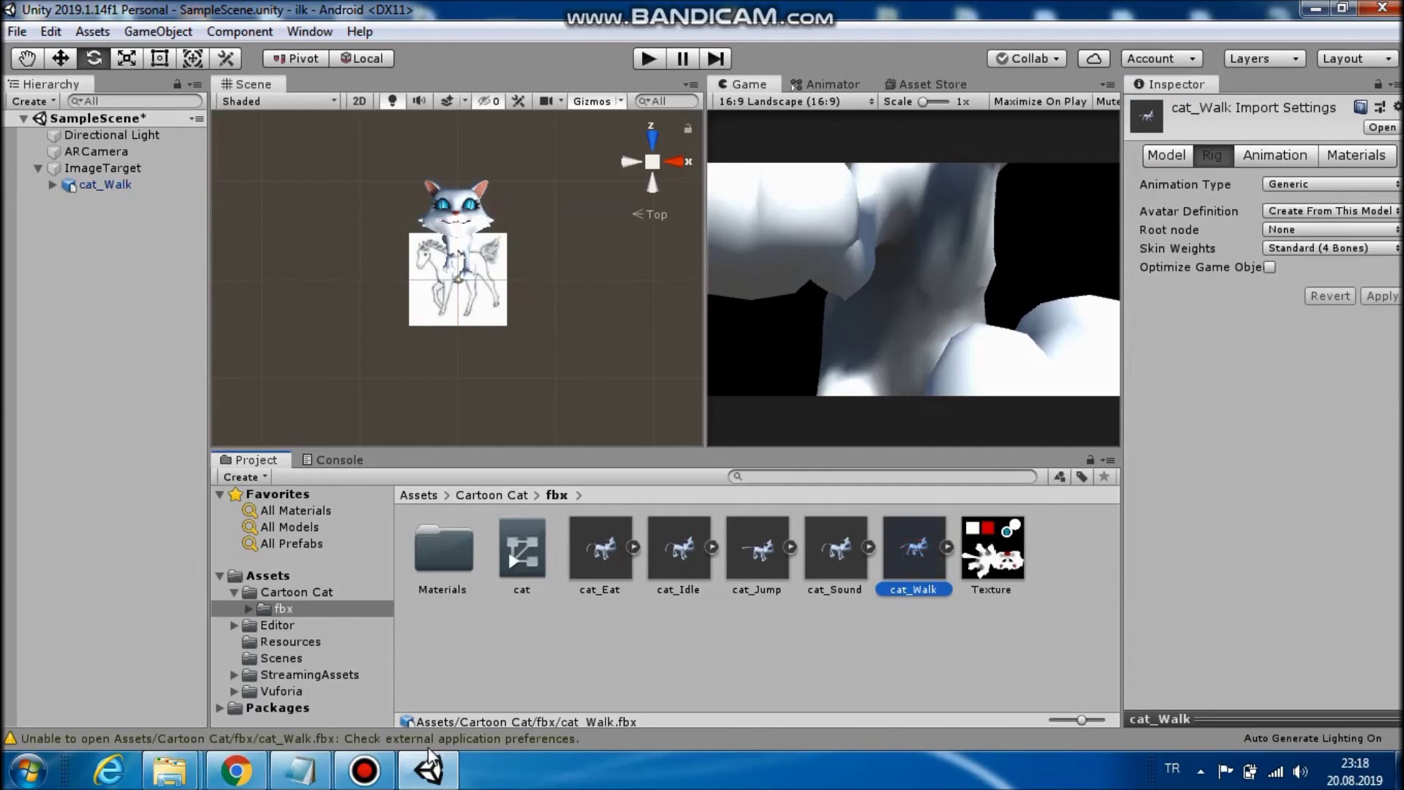
{"action": "left_click", "coordinate": [363, 772]}
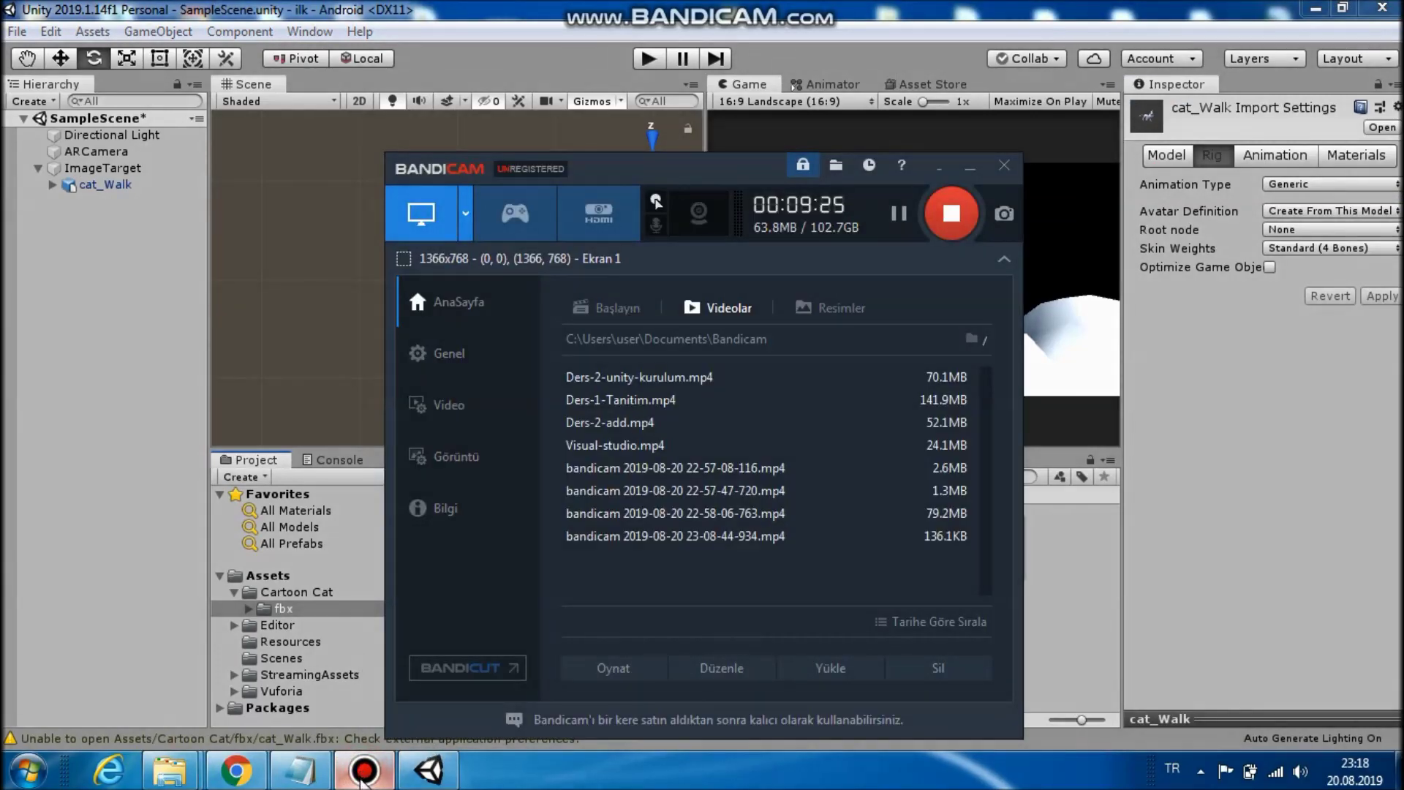